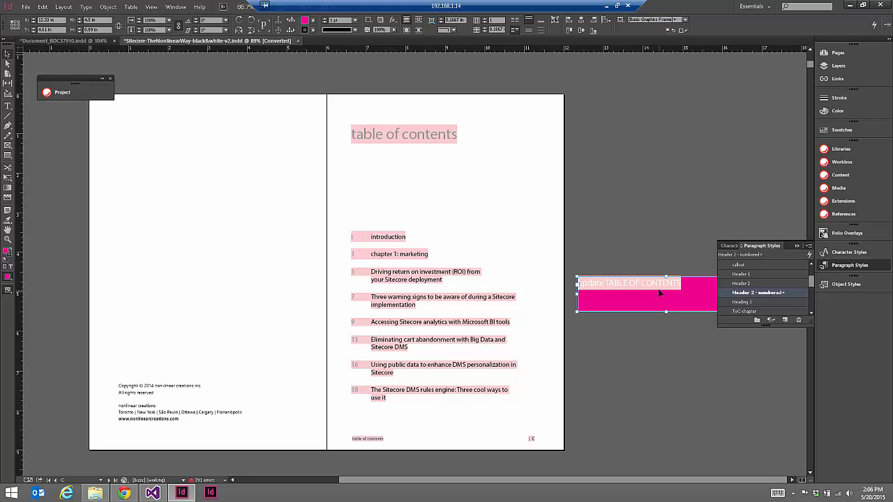
# Step: Select the whole "chapter 1: marketing" entry, including its page number, in the table of contents text frame
pyautogui.click(494, 257)
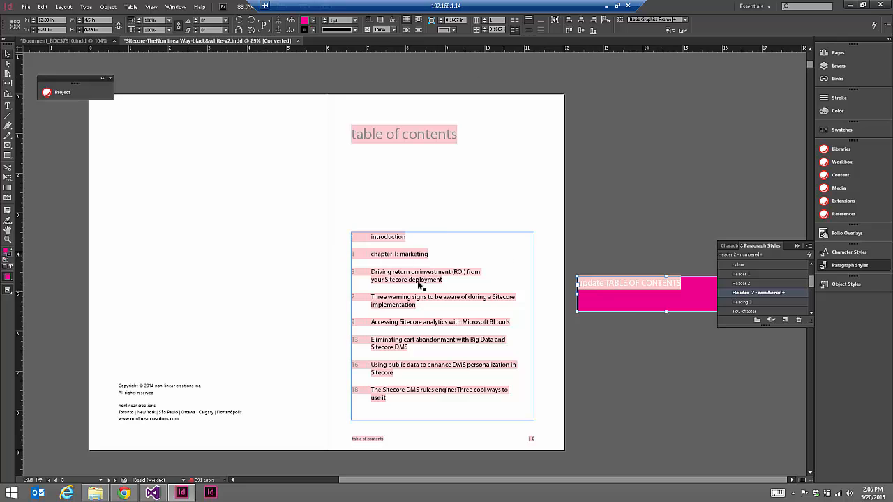
pyautogui.click(622, 295)
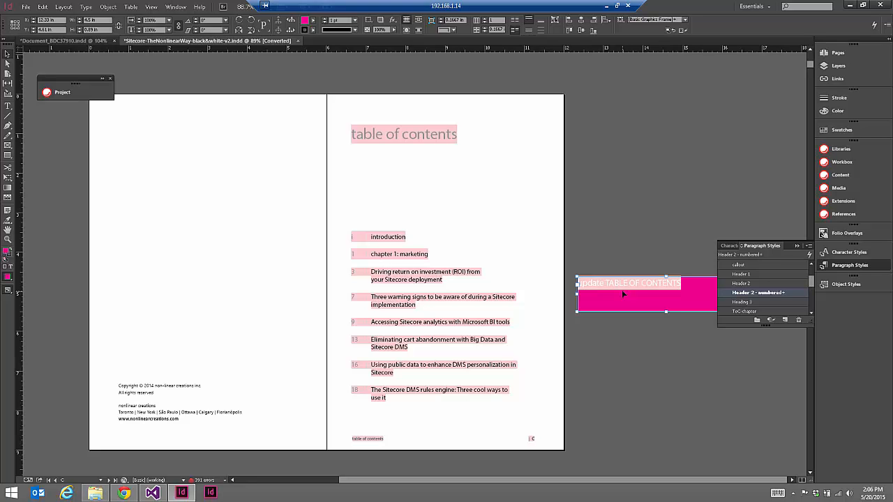
pyautogui.click(378, 257)
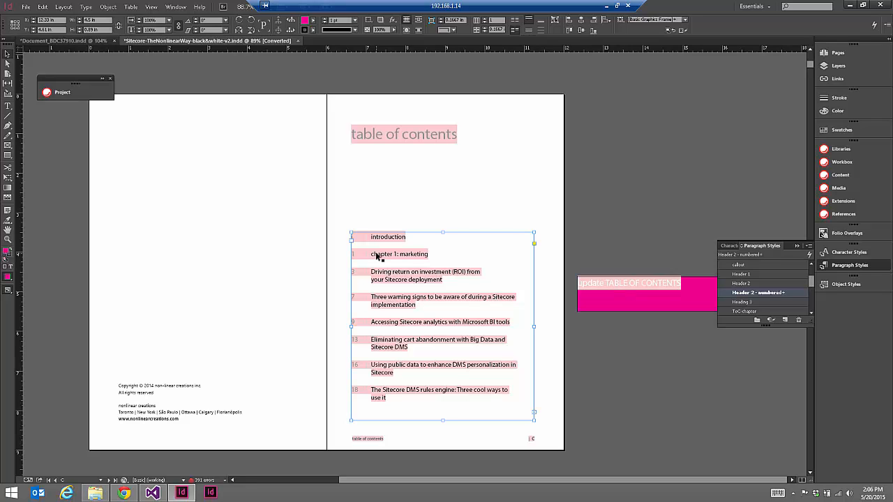
pyautogui.click(10, 107)
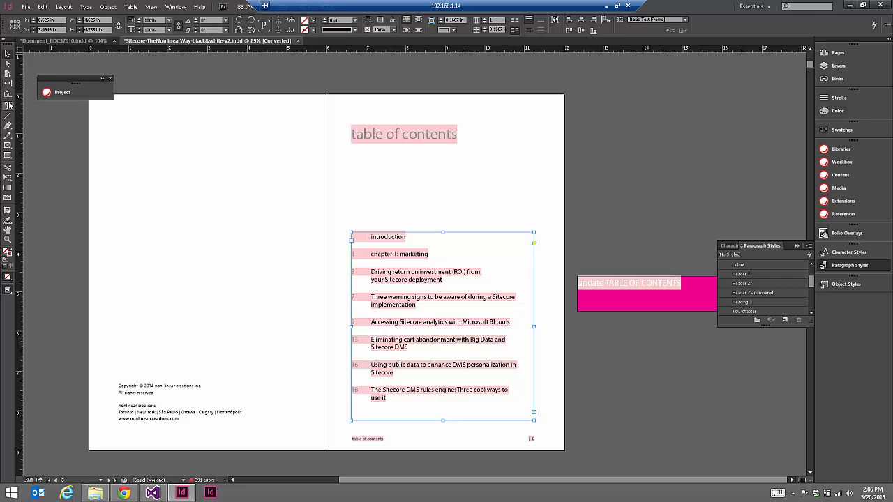
pyautogui.click(397, 239)
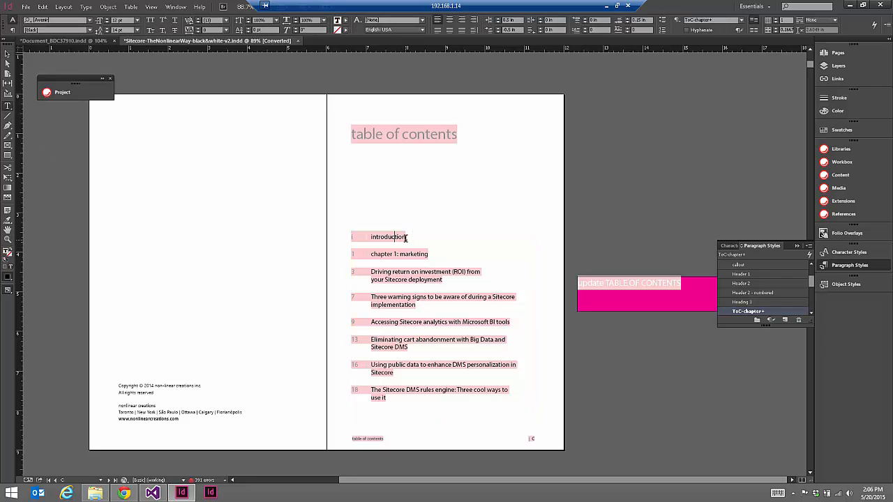
pyautogui.moveTo(404, 239); pyautogui.dragTo(351, 239)
pyautogui.click(365, 254)
pyautogui.moveTo(368, 253); pyautogui.dragTo(355, 254)
pyautogui.moveTo(428, 254); pyautogui.dragTo(350, 257)
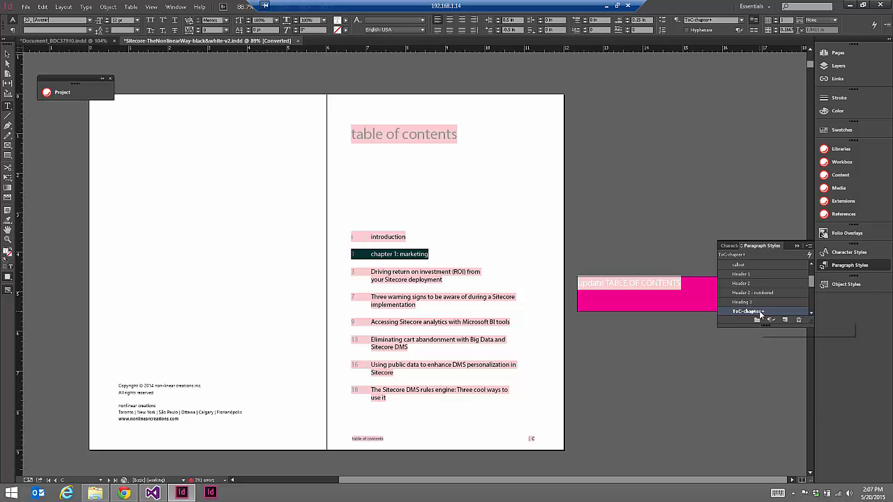
# Step: Examine the ToC-chapter paragraph style's nested styles TOC-page # and ToC-pipe and its general settings, then close the options without saving
pyautogui.rightClick(760, 314)
pyautogui.click(774, 318)
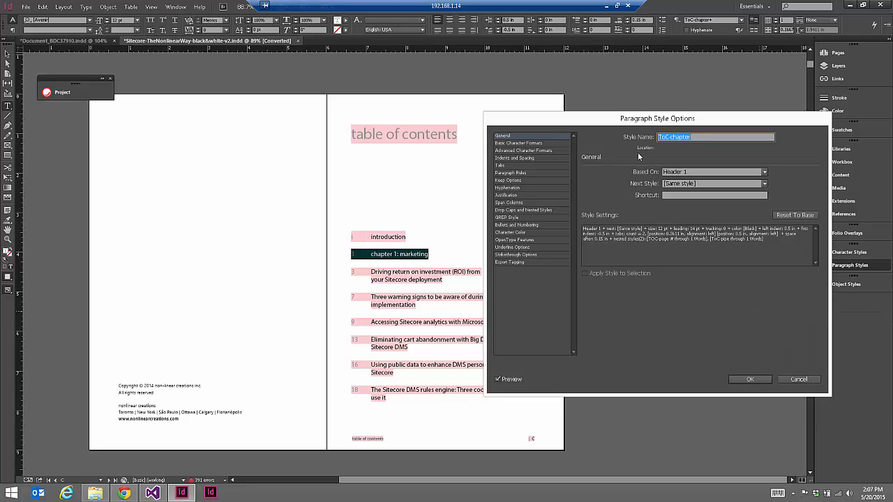
pyautogui.moveTo(599, 120); pyautogui.dragTo(558, 116)
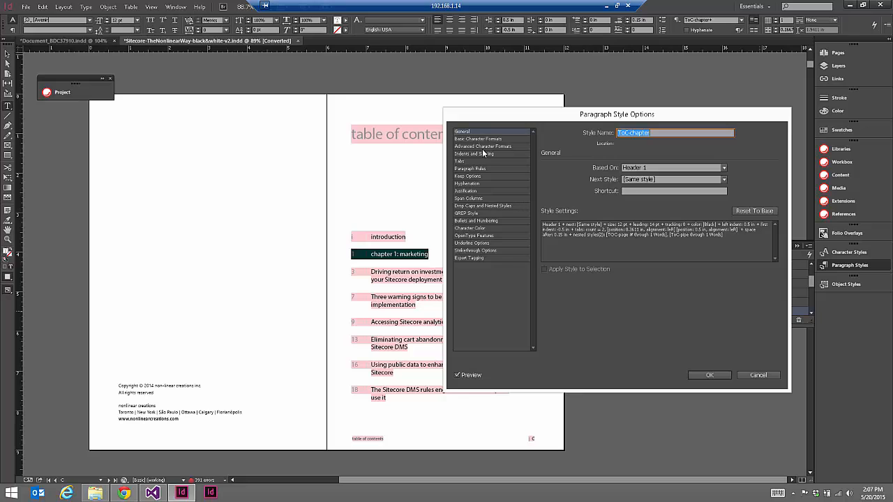
pyautogui.click(480, 206)
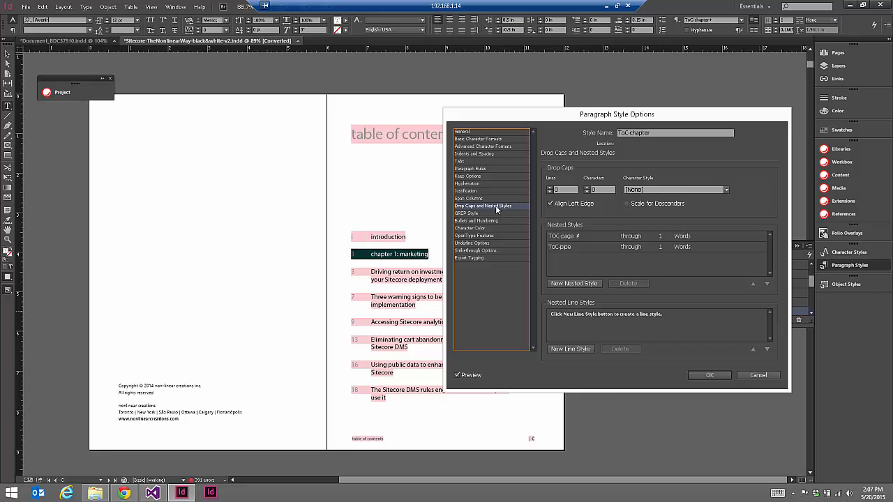
pyautogui.click(576, 237)
pyautogui.click(643, 248)
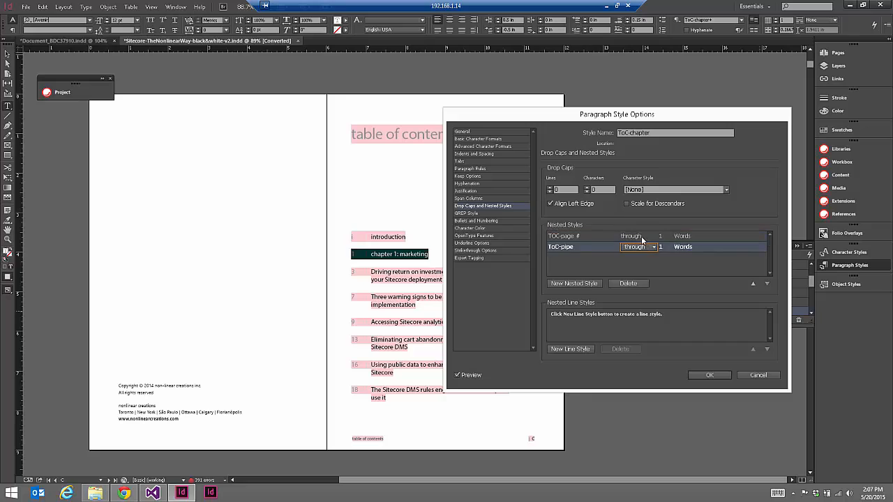
pyautogui.click(641, 238)
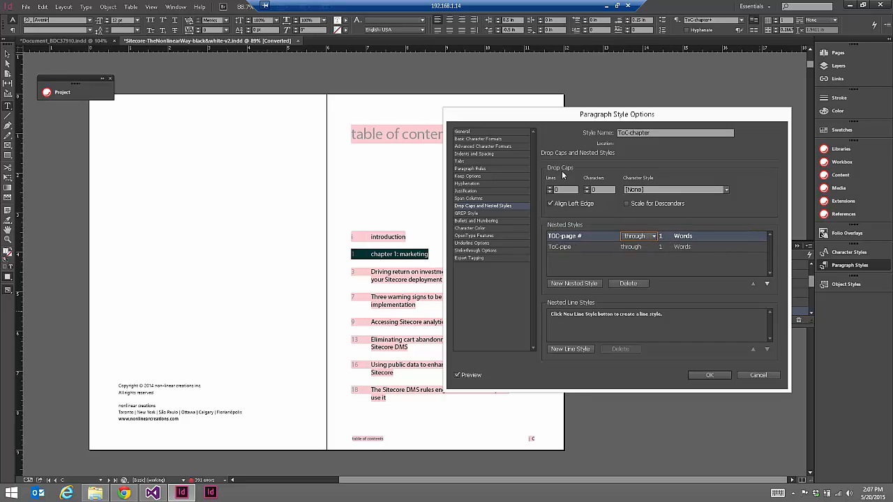
pyautogui.click(469, 133)
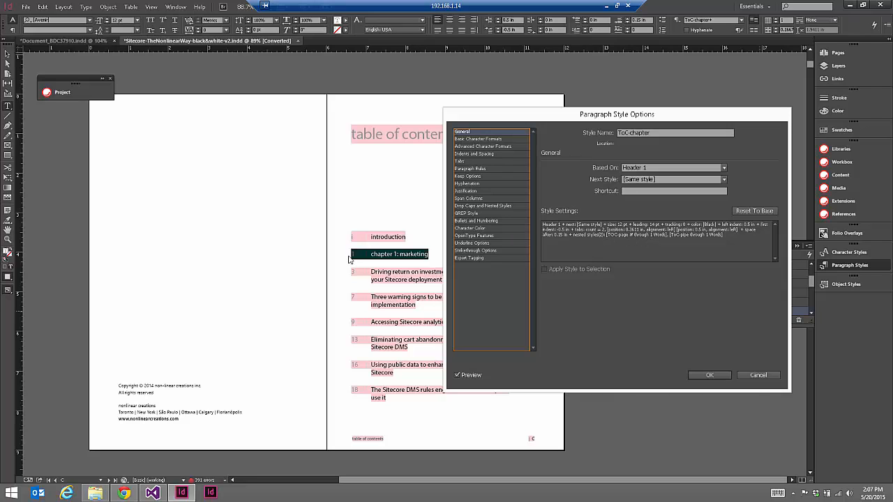
pyautogui.click(759, 374)
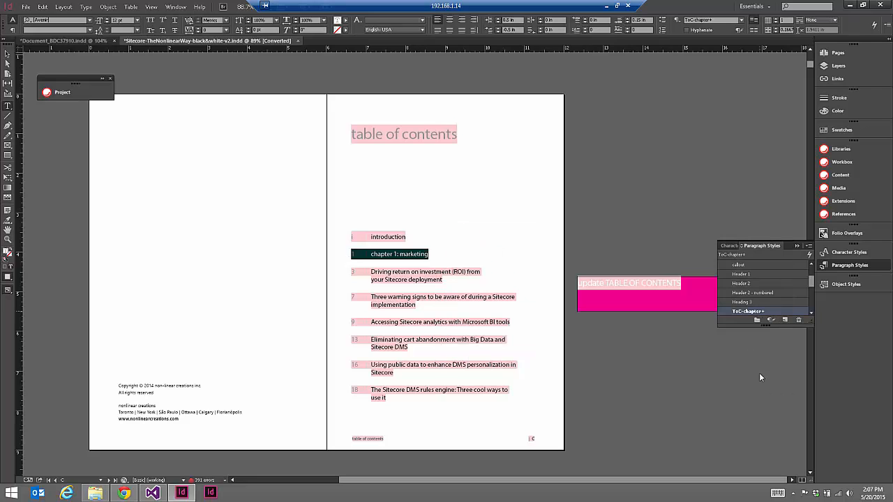
# Step: Select the page number, the gap and the title of the "chapter 1: marketing" entry separately to compare their character styles
pyautogui.click(353, 253)
pyautogui.doubleClick(353, 253)
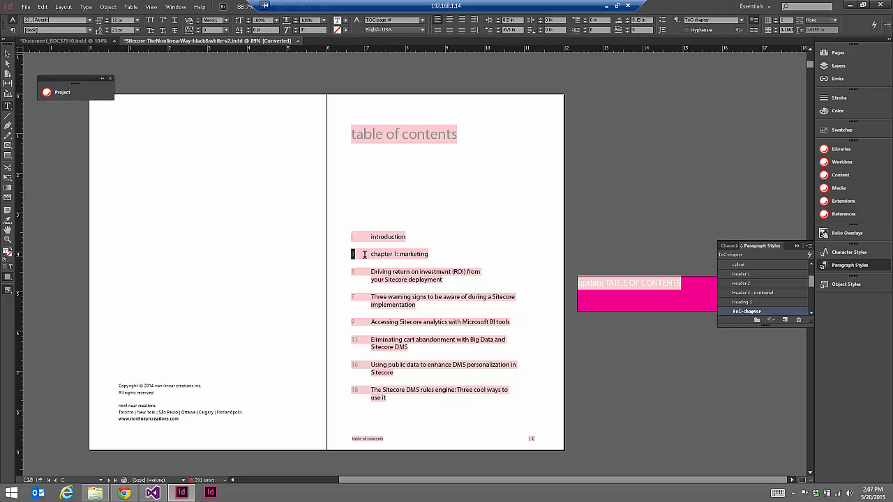
pyautogui.click(365, 255)
pyautogui.moveTo(370, 255); pyautogui.dragTo(433, 254)
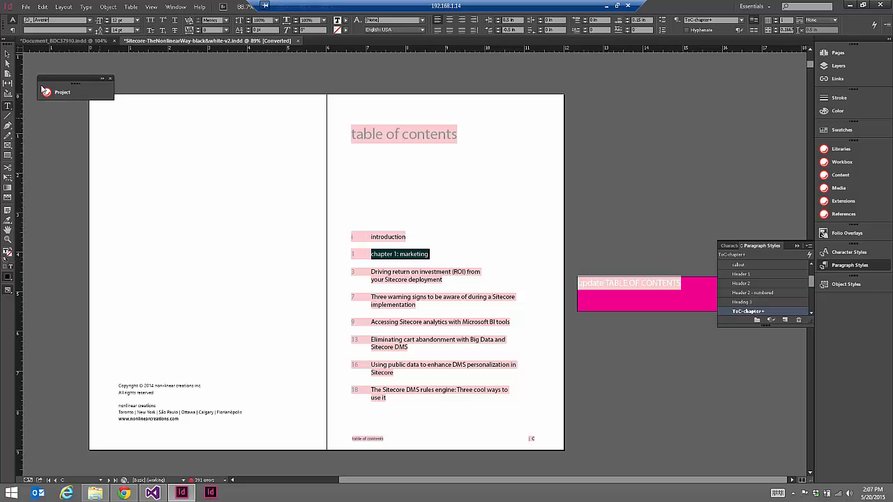
pyautogui.click(8, 55)
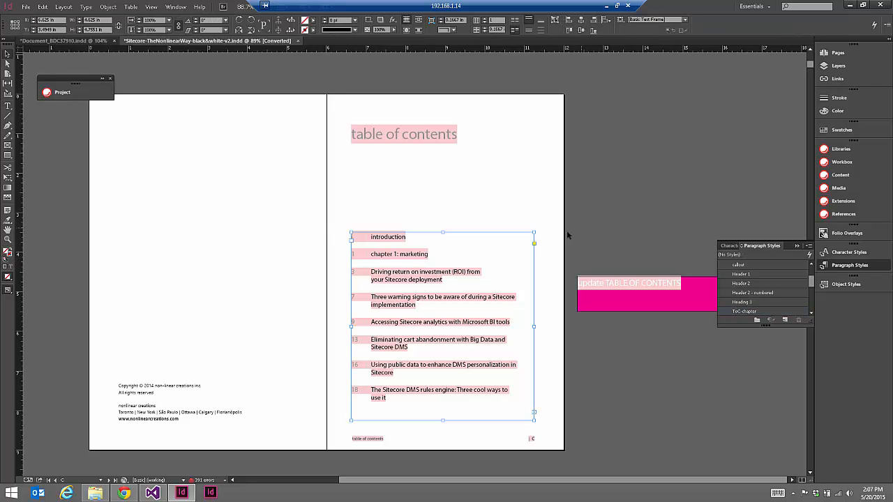
pyautogui.click(491, 241)
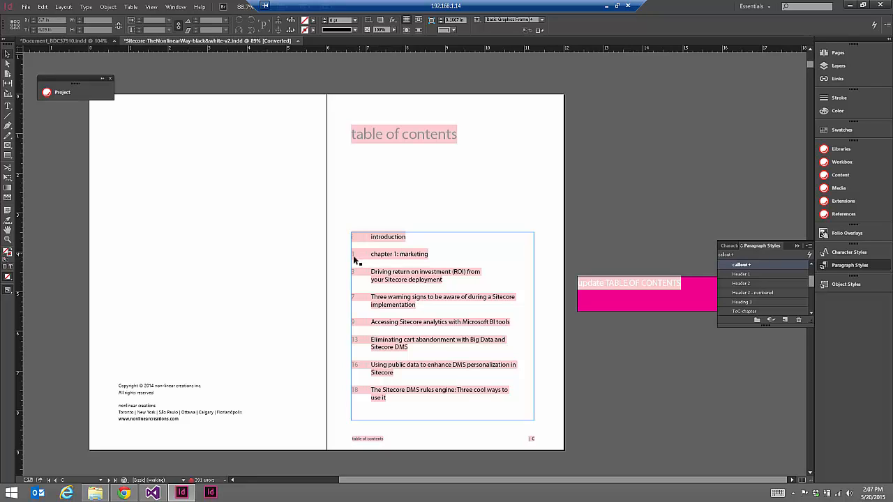
pyautogui.click(8, 107)
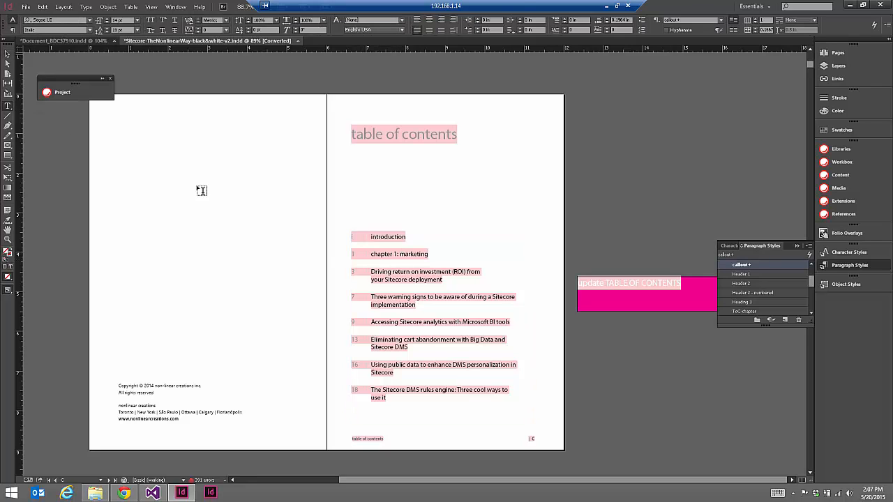
pyautogui.click(354, 253)
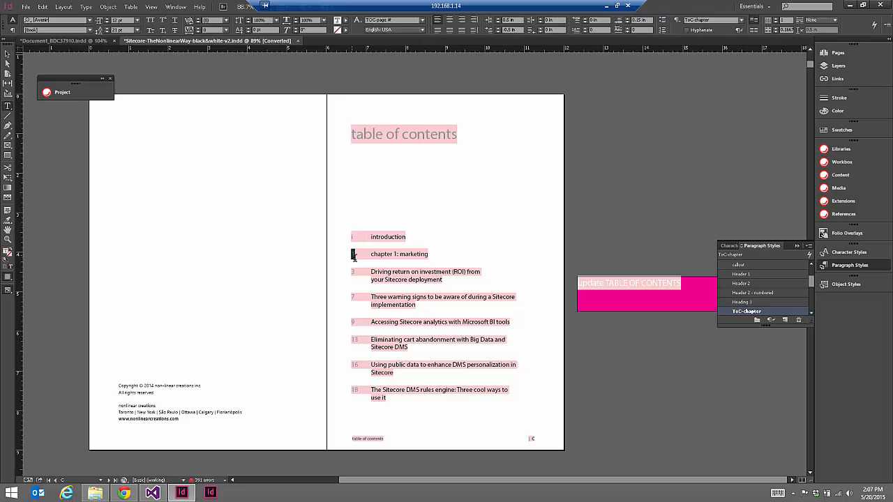
pyautogui.moveTo(352, 254); pyautogui.dragTo(358, 254)
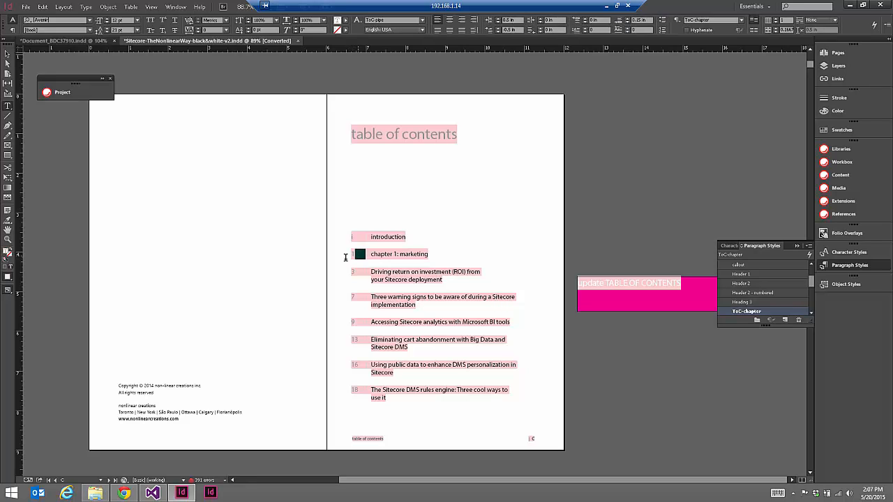
pyautogui.click(367, 254)
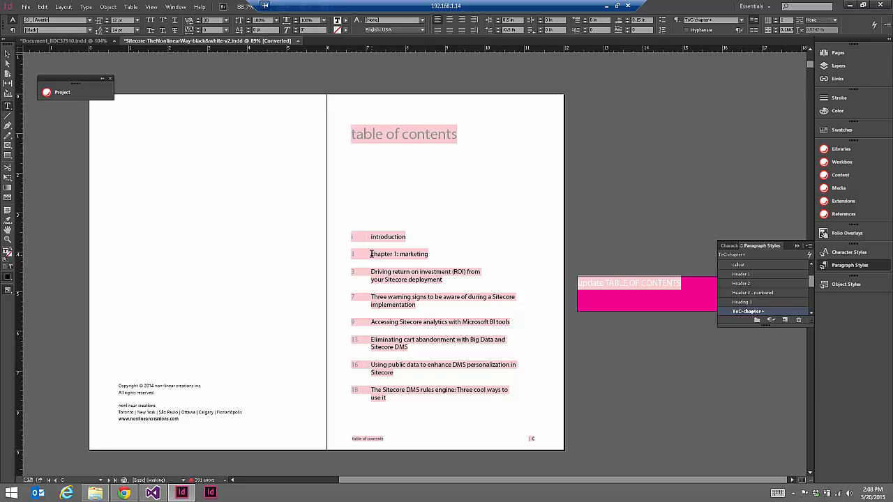
pyautogui.moveTo(372, 254); pyautogui.dragTo(429, 256)
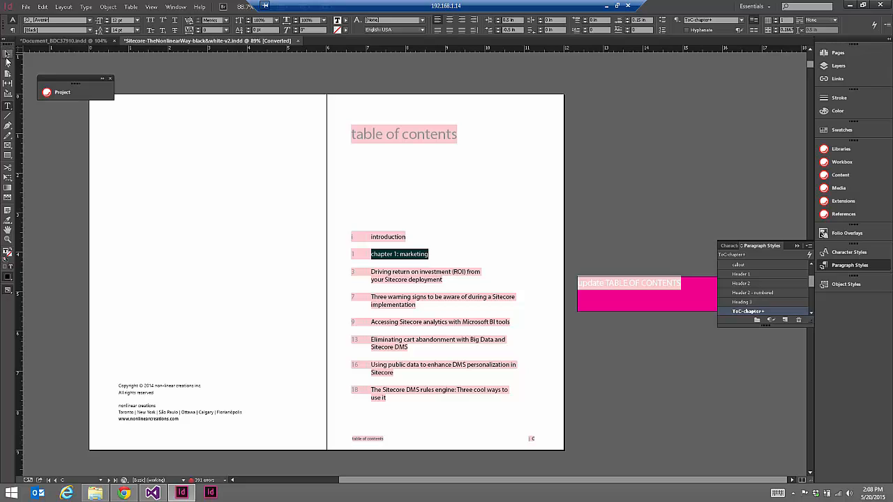
# Step: View the introduction spread and the 2-3 spread, and select the article title frame on page 3
pyautogui.click(7, 53)
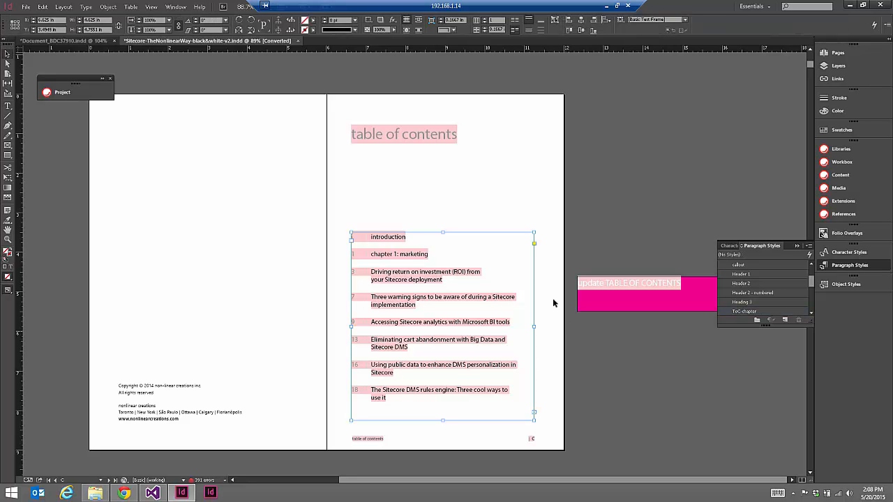
pyautogui.click(837, 53)
pyautogui.click(770, 201)
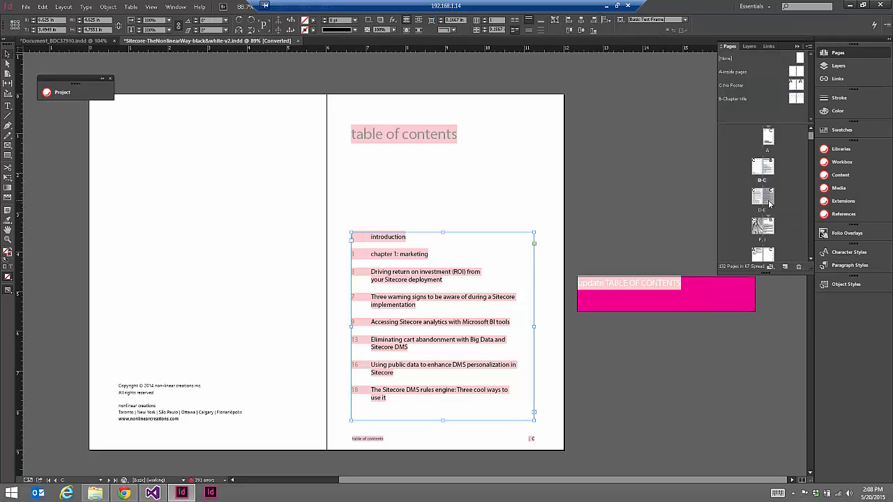
pyautogui.doubleClick(772, 232)
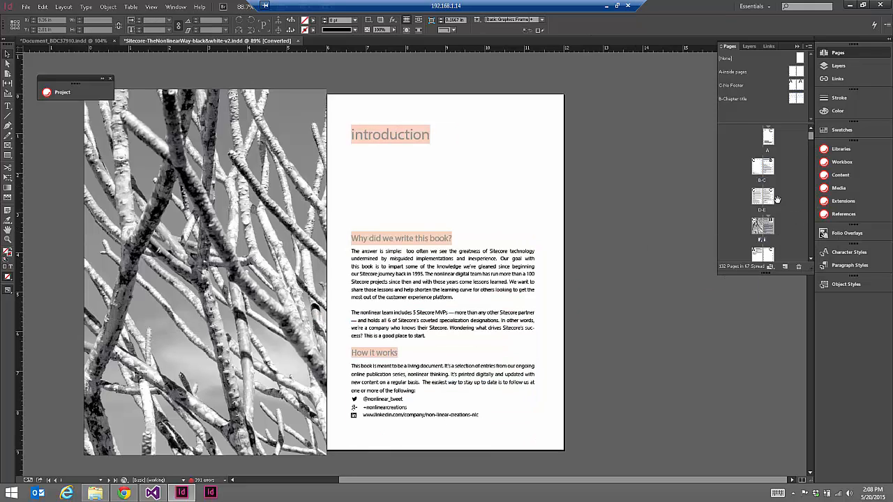
pyautogui.scroll(-3, 767, 201)
pyautogui.doubleClick(765, 194)
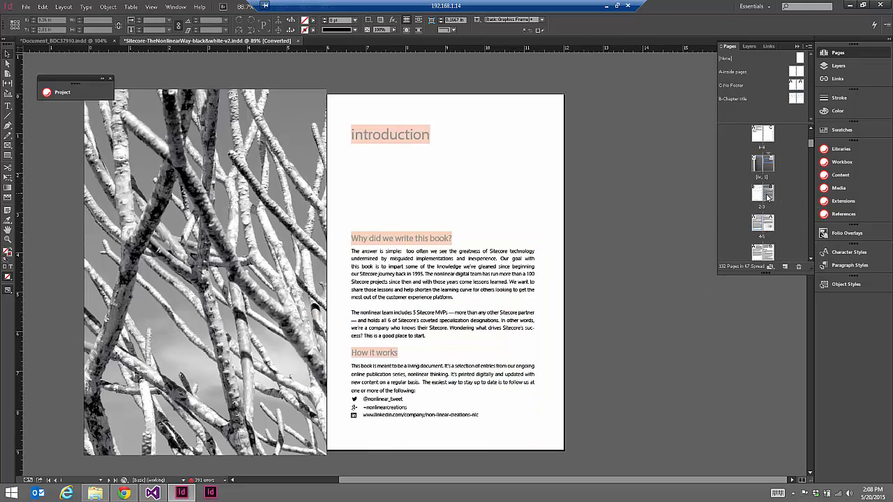
pyautogui.click(444, 161)
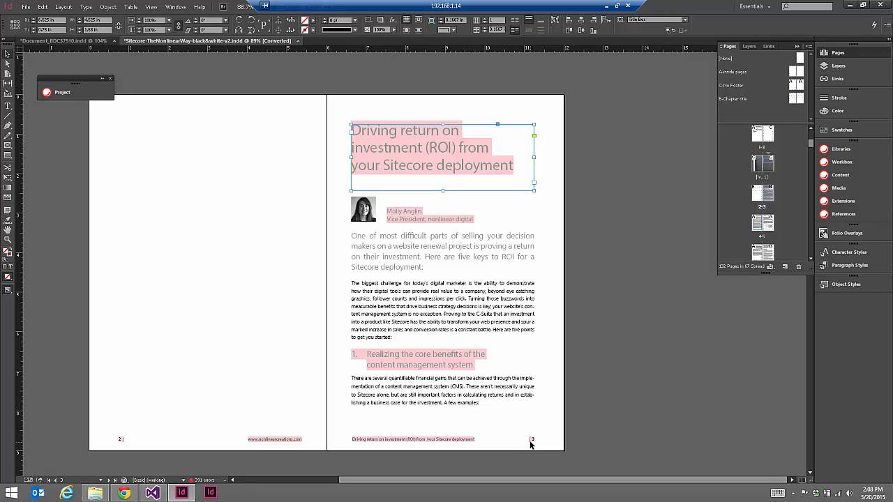
# Step: Return to the table of contents on spread B-C and select the text frame with its entries
pyautogui.click(769, 143)
pyautogui.scroll(5, 767, 161)
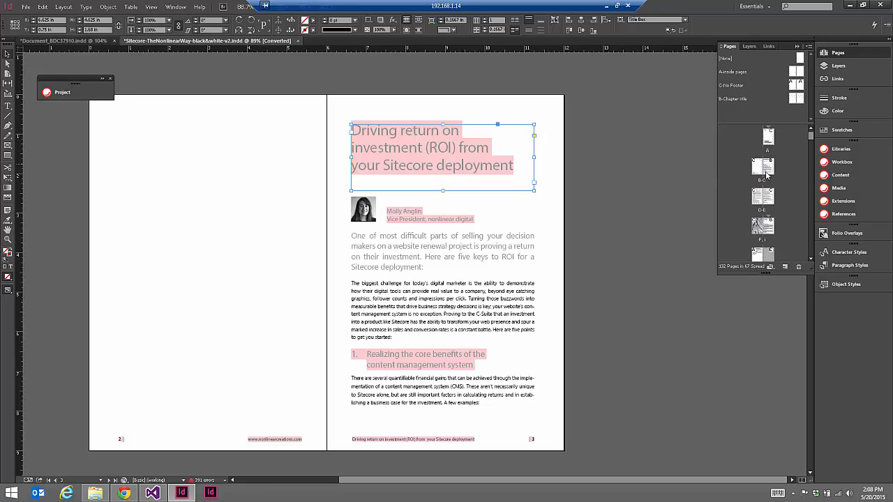
pyautogui.doubleClick(766, 175)
pyautogui.click(354, 258)
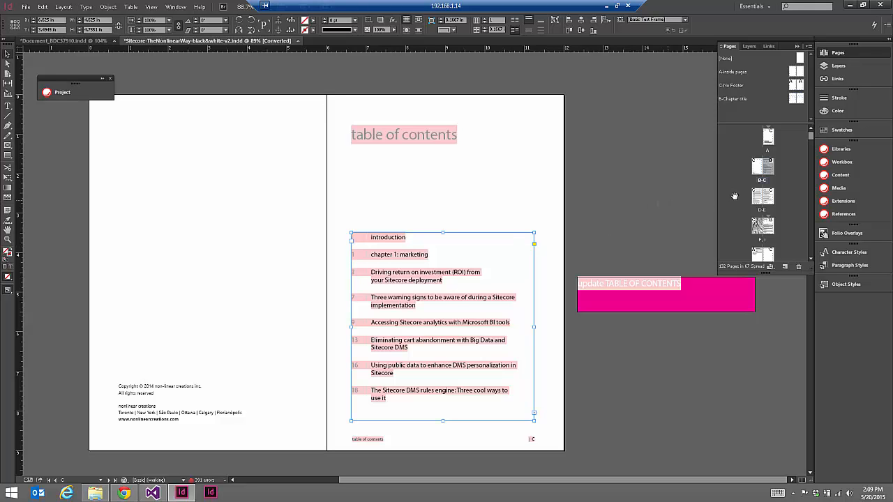
# Step: Review the remaining contents entries on spread D-E and browse on to the title and footer of the page 3 article
pyautogui.doubleClick(770, 198)
pyautogui.scroll(-10, 341, 272)
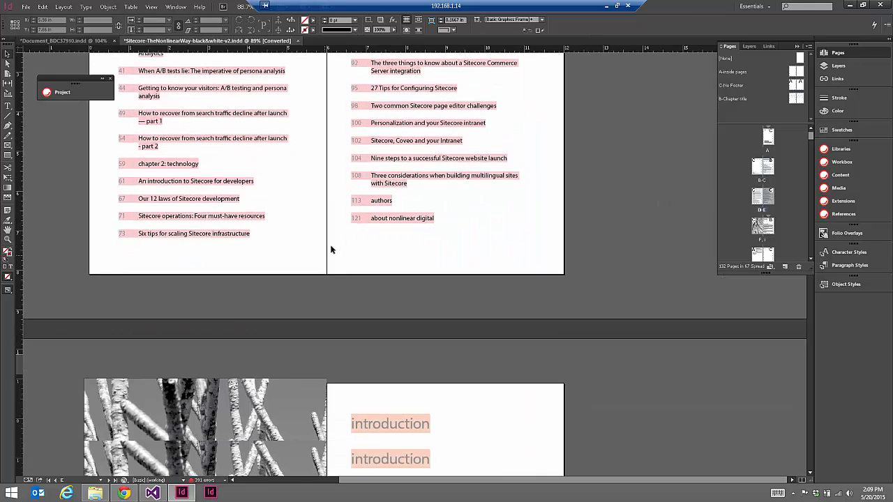
pyautogui.scroll(-15, 341, 223)
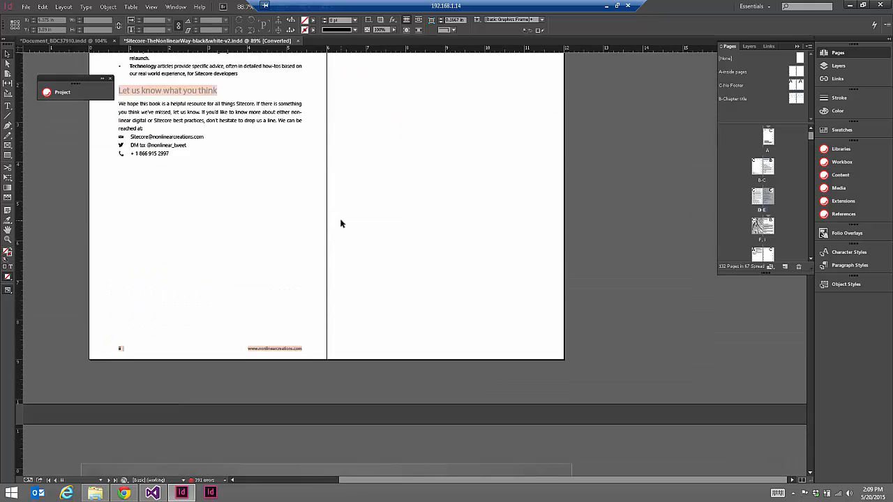
pyautogui.scroll(-10, 341, 224)
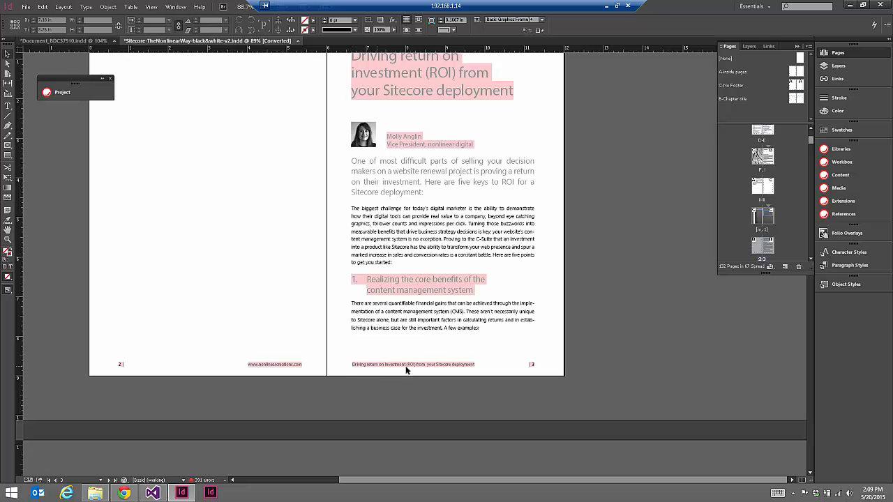
pyautogui.scroll(1, 470, 367)
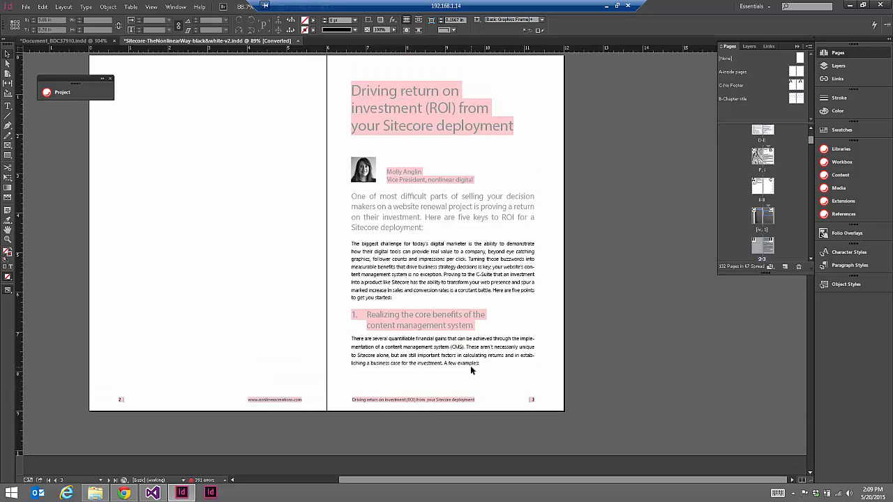
# Step: Review the definition of the "Chapter name" text variable, including its type, style and use settings, and close it without changes
pyautogui.click(85, 7)
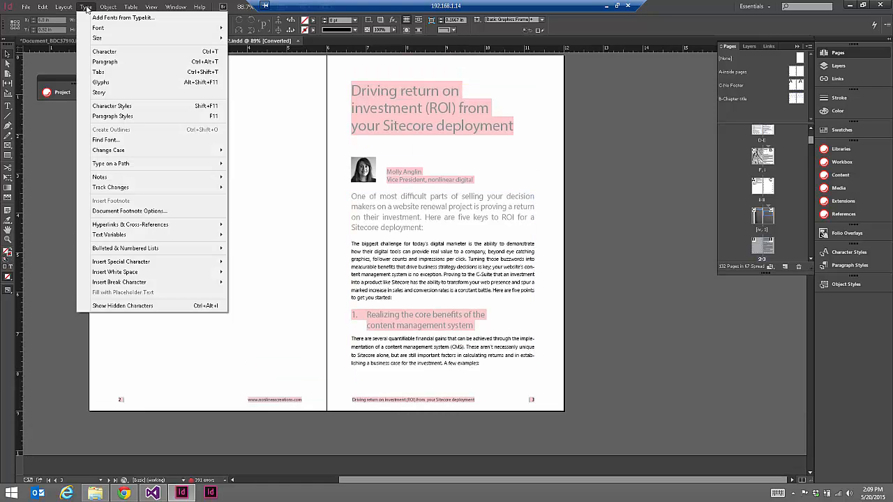
pyautogui.moveTo(125, 235)
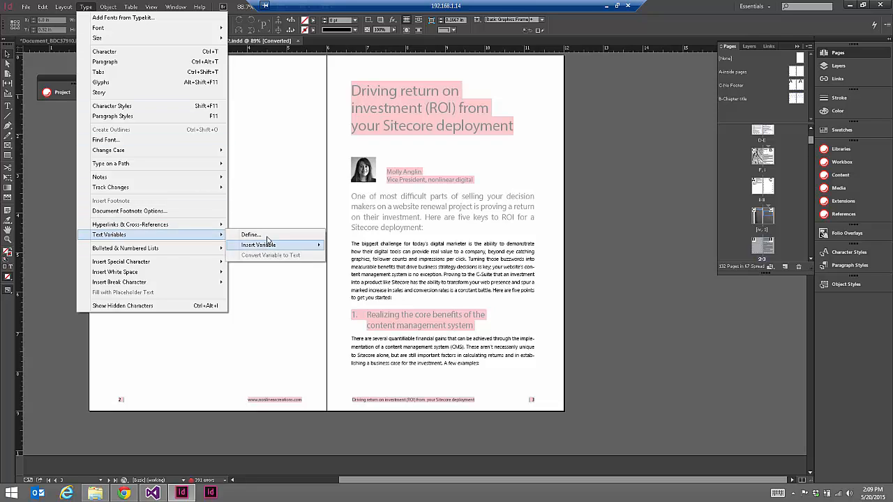
pyautogui.click(251, 235)
pyautogui.click(395, 202)
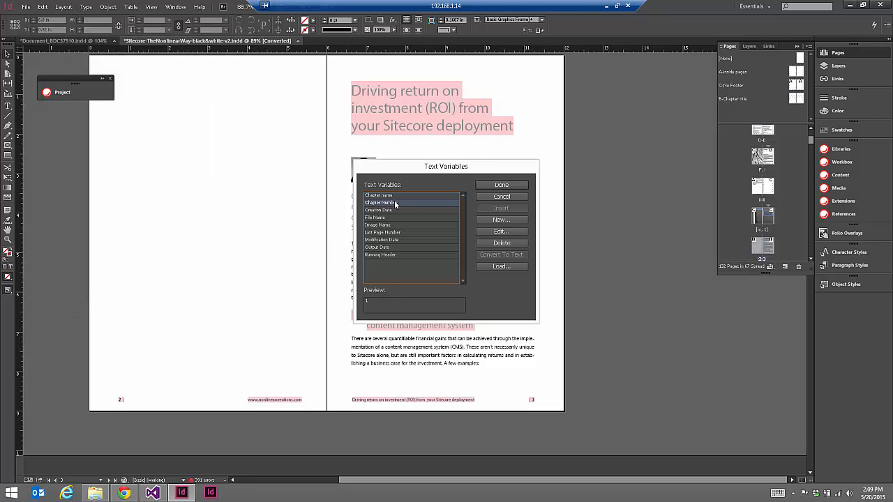
pyautogui.click(376, 196)
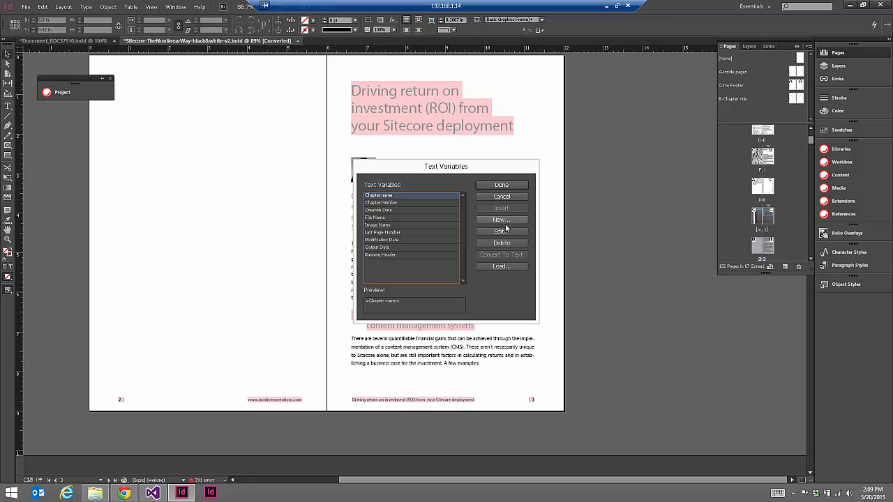
pyautogui.click(503, 231)
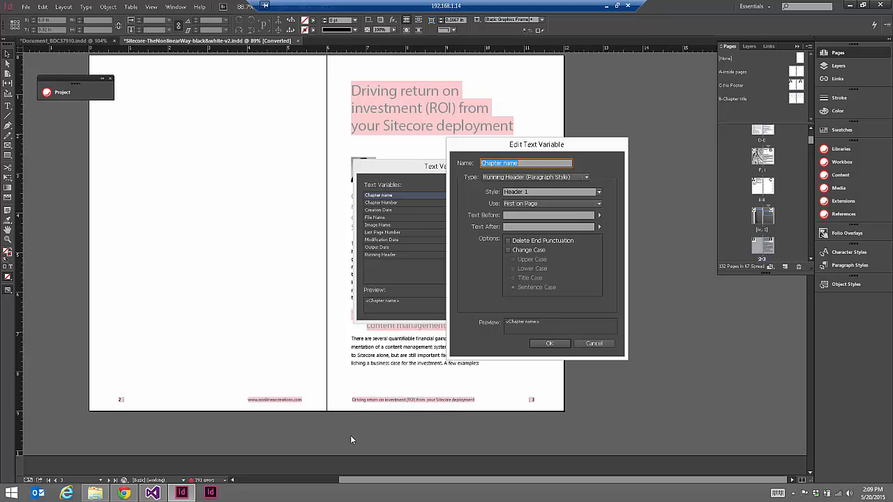
pyautogui.click(593, 343)
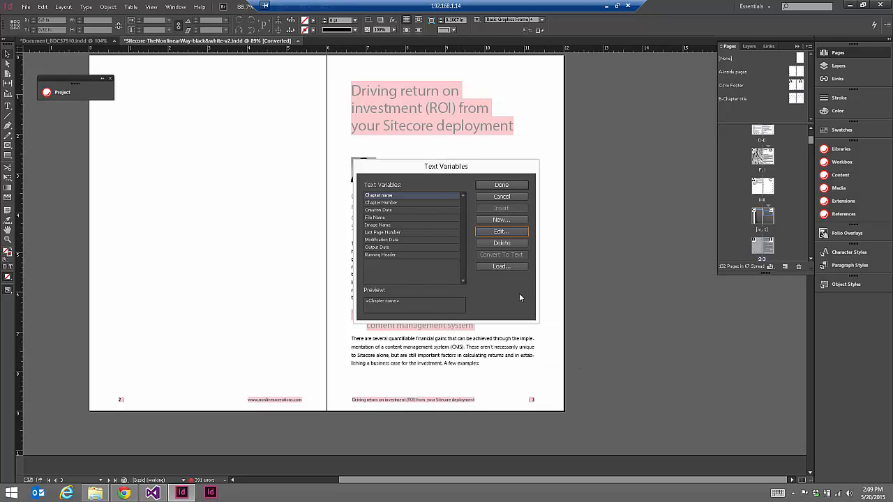
pyautogui.click(503, 187)
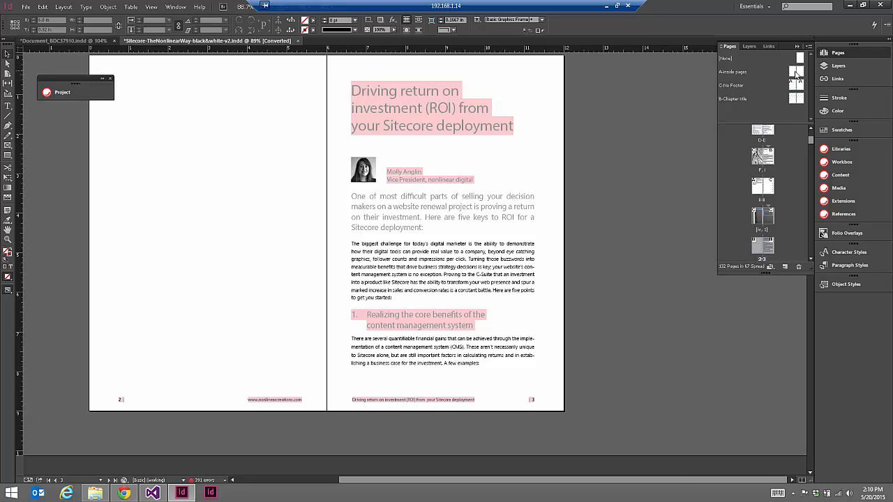
# Step: Open the A-Inside pages master spread and select the chapter name text frame in the right-hand page's footer
pyautogui.doubleClick(795, 70)
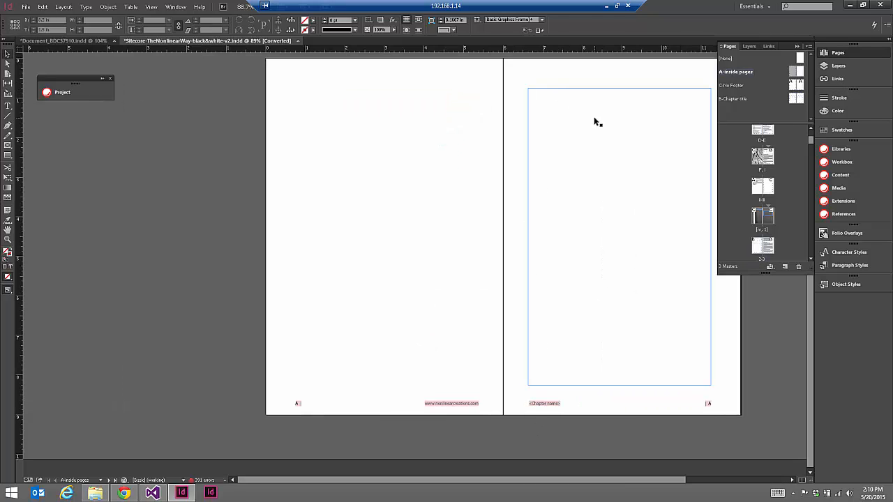
pyautogui.click(593, 121)
pyautogui.click(540, 405)
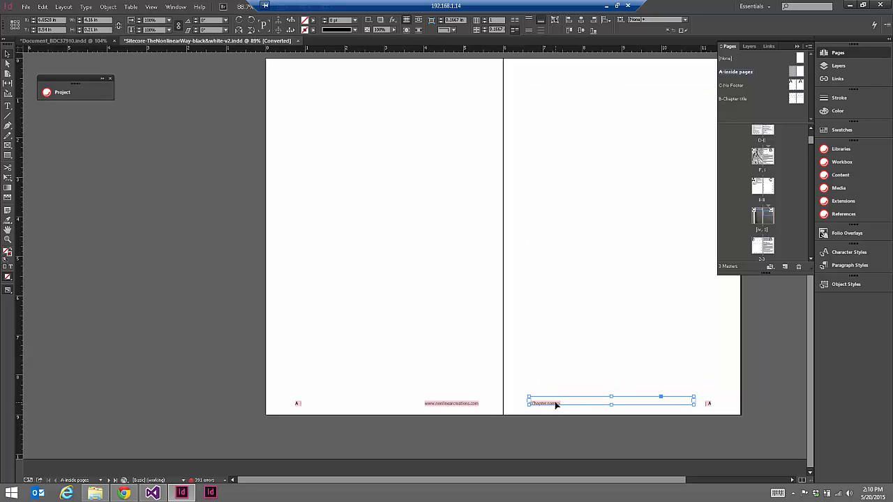
# Step: Try Custom Text as the type of the "Chapter name" text variable, and discard the change
pyautogui.click(86, 7)
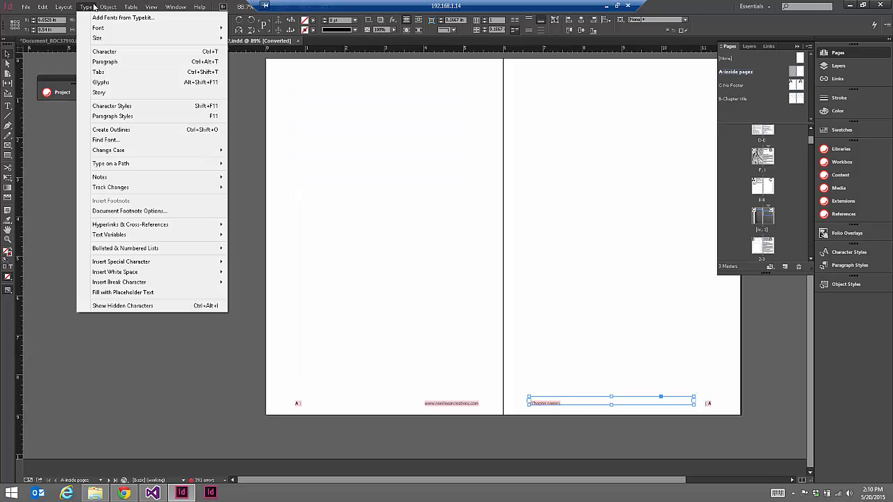
pyautogui.moveTo(140, 236)
pyautogui.click(255, 234)
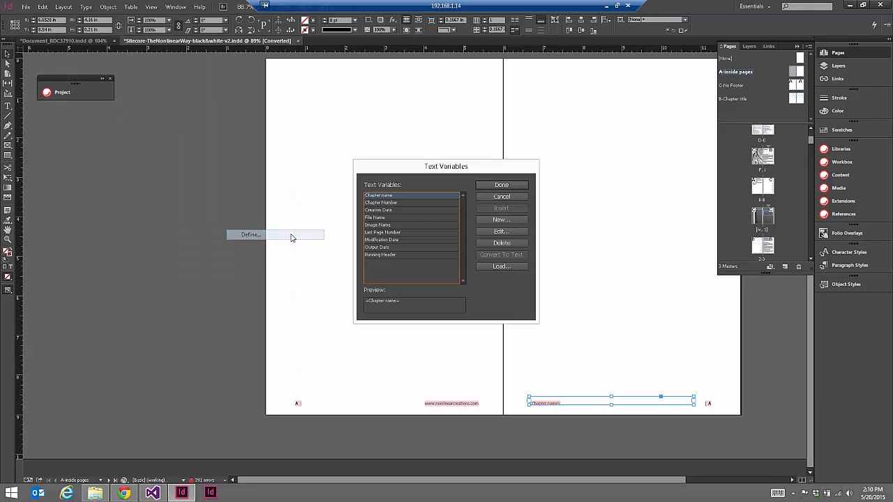
pyautogui.click(510, 231)
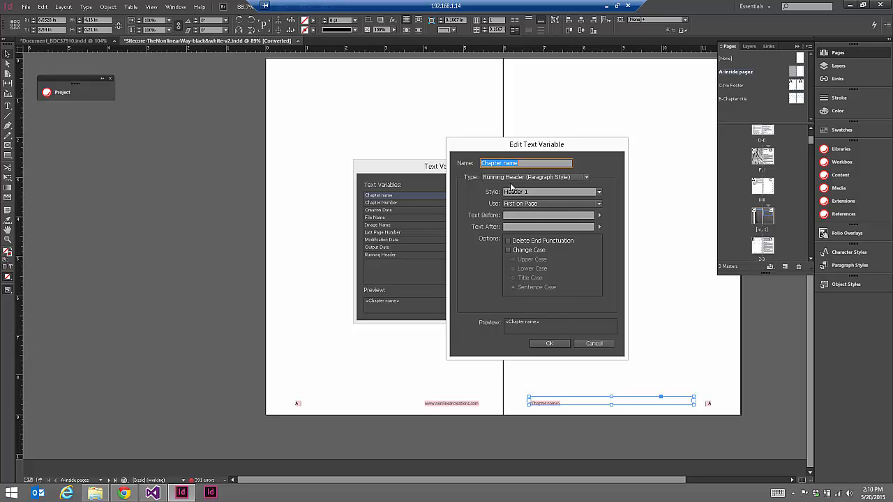
pyautogui.click(521, 177)
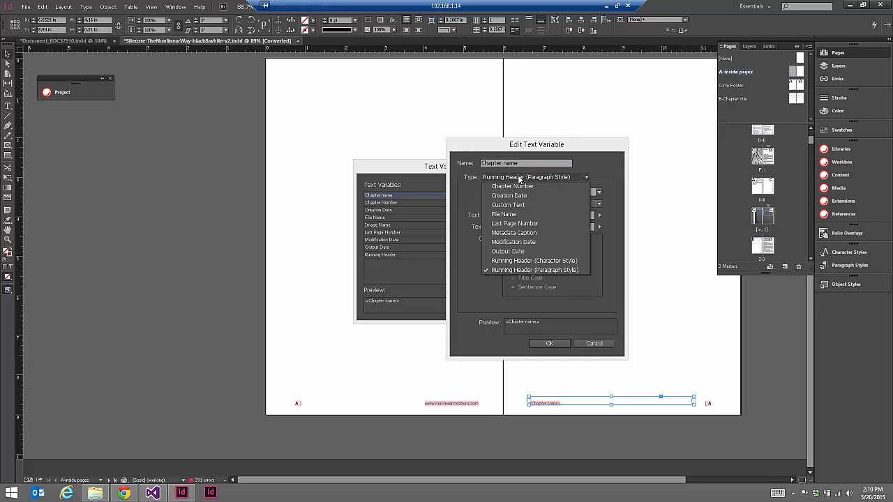
pyautogui.click(525, 207)
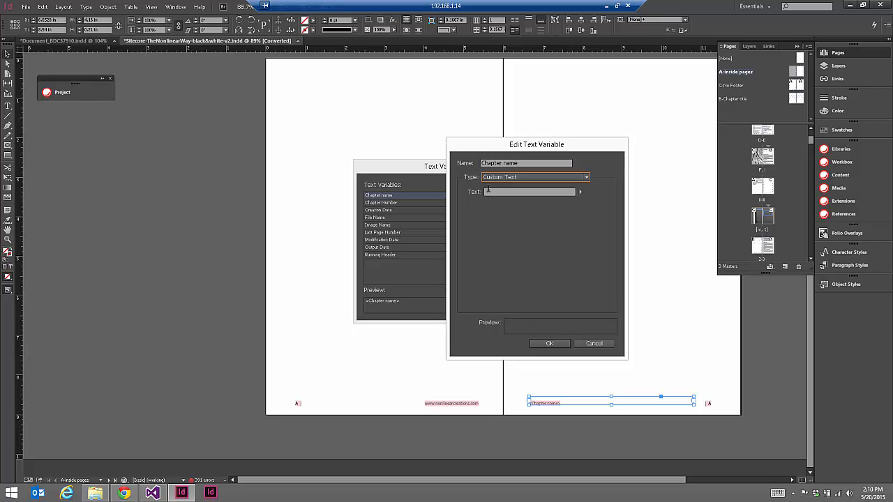
pyautogui.click(497, 191)
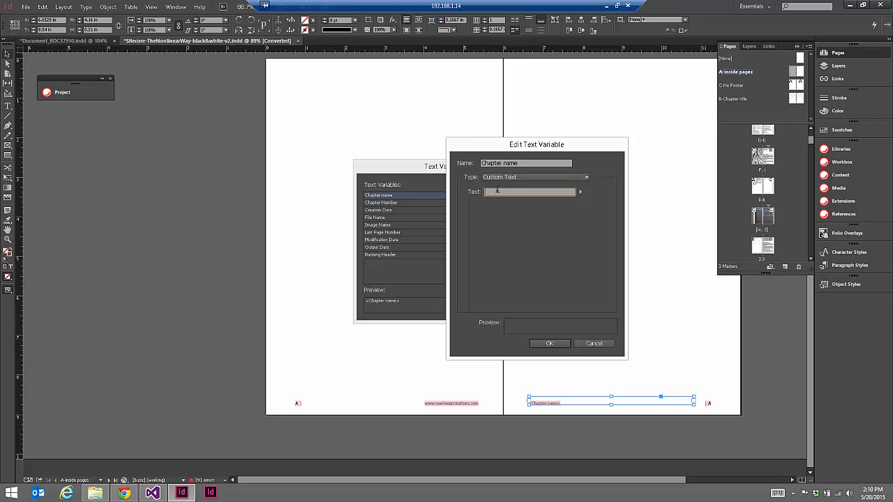
pyautogui.click(593, 343)
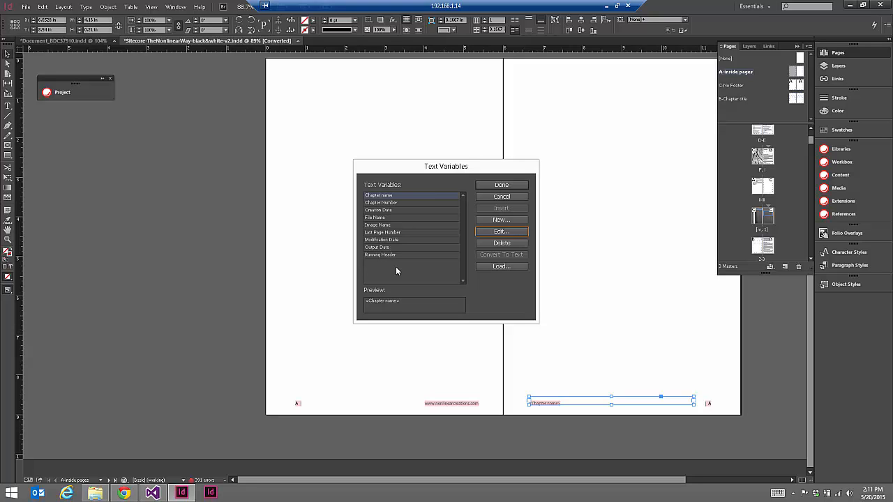
pyautogui.click(493, 198)
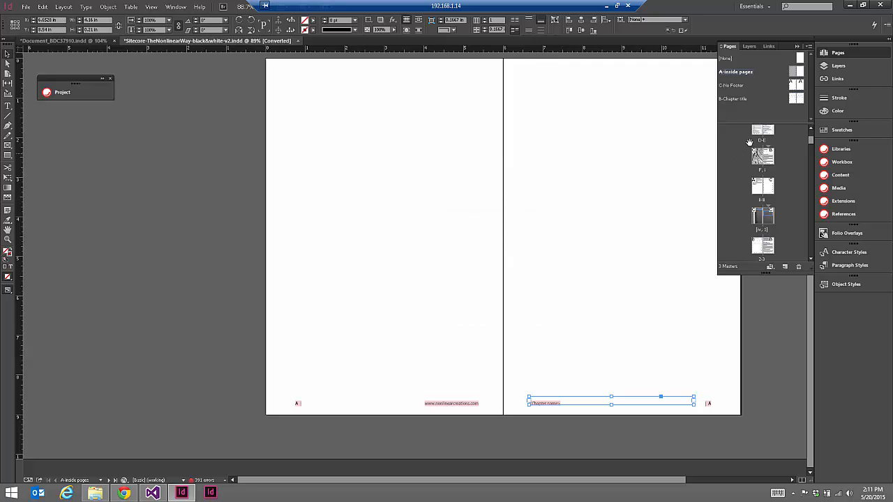
# Step: Return to the table of contents on spread B-C and select the page number and title of "chapter 1: marketing" in turn
pyautogui.scroll(2, 770, 160)
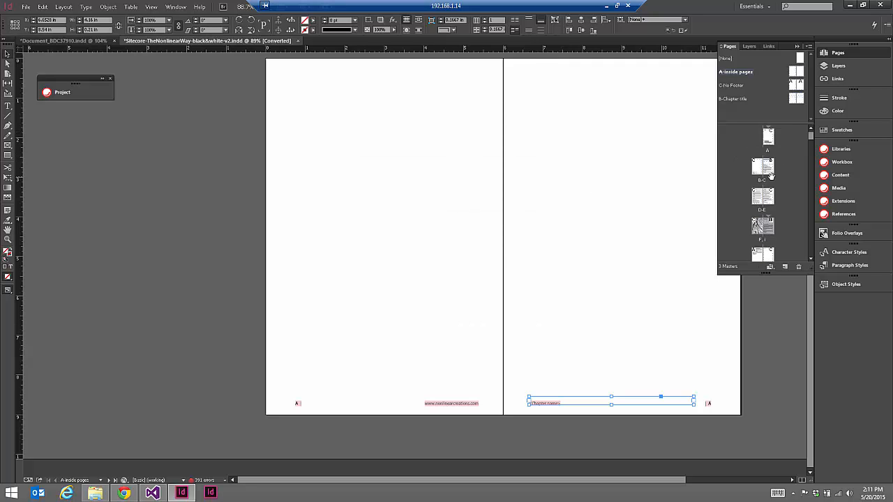
pyautogui.doubleClick(769, 170)
pyautogui.click(425, 246)
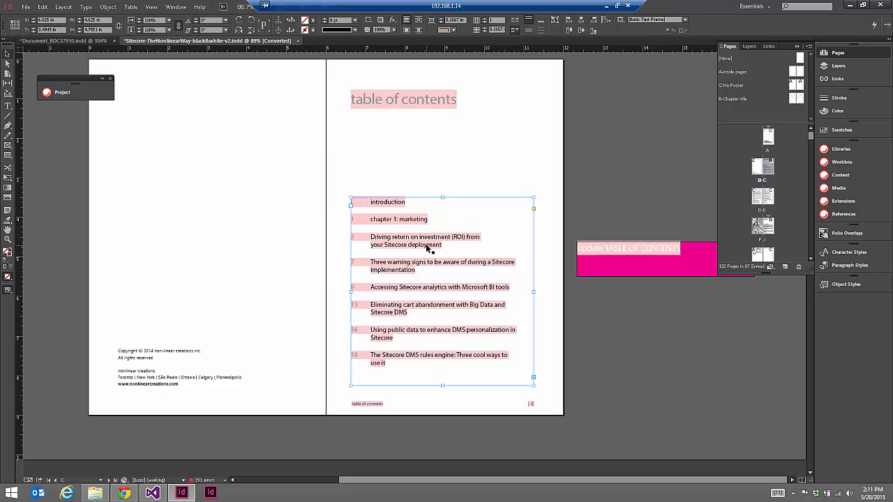
pyautogui.doubleClick(354, 219)
pyautogui.doubleClick(354, 219)
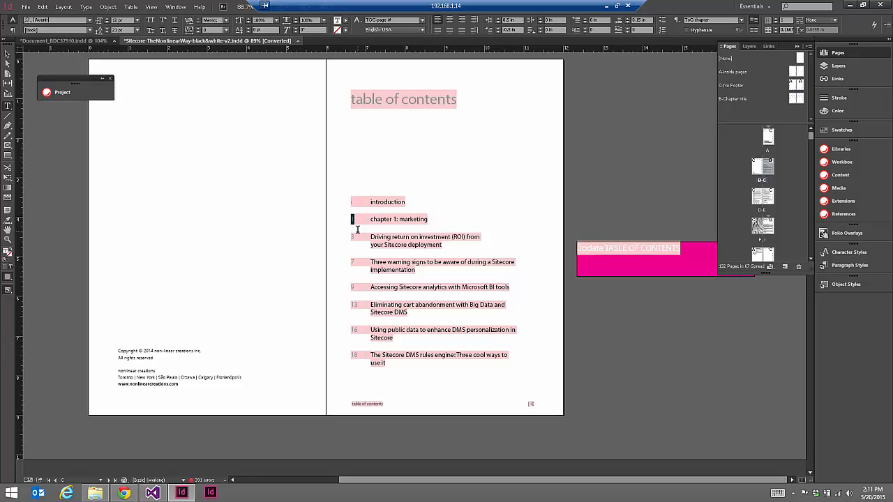
pyautogui.moveTo(370, 219); pyautogui.dragTo(427, 220)
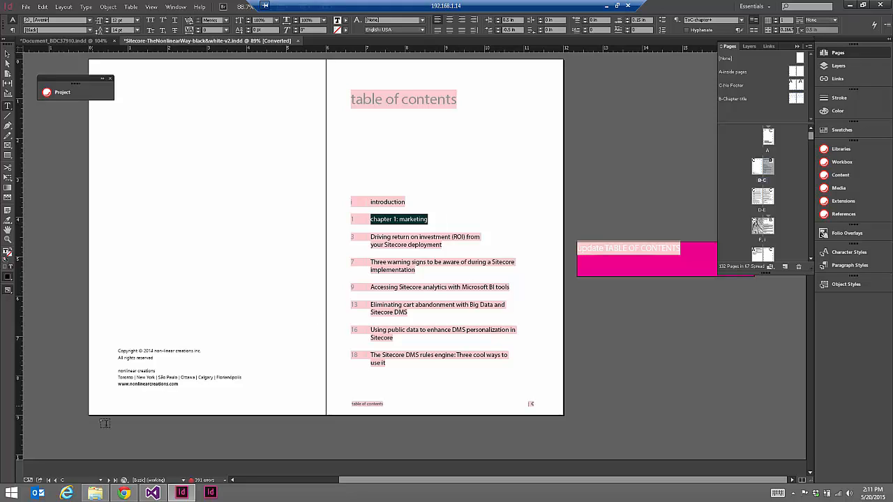
# Step: Switch to the Sitecore Content Editor in Chrome and log in again with the account password
pyautogui.moveTo(126, 494)
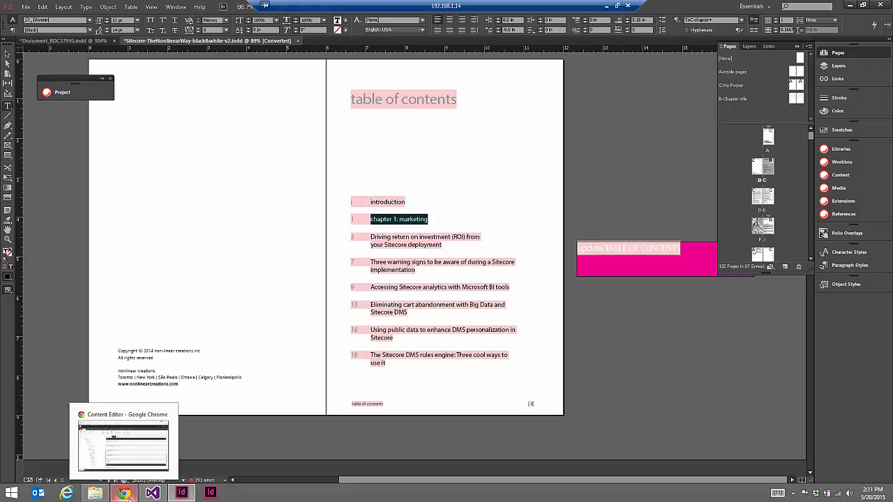
pyautogui.click(125, 494)
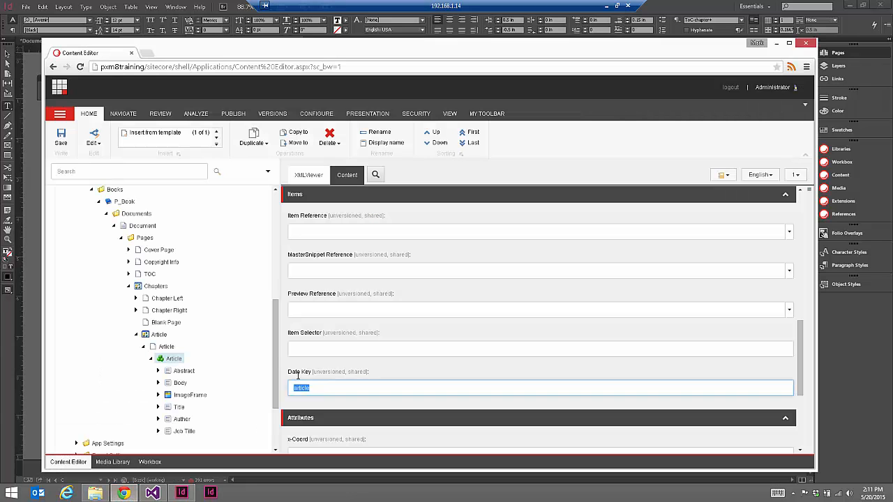
pyautogui.moveTo(274, 371); pyautogui.dragTo(275, 385)
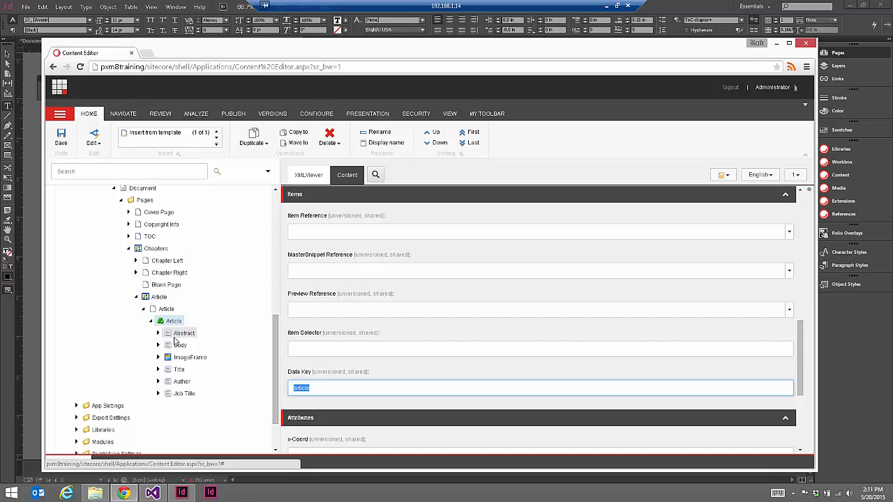
pyautogui.click(175, 336)
pyautogui.click(370, 305)
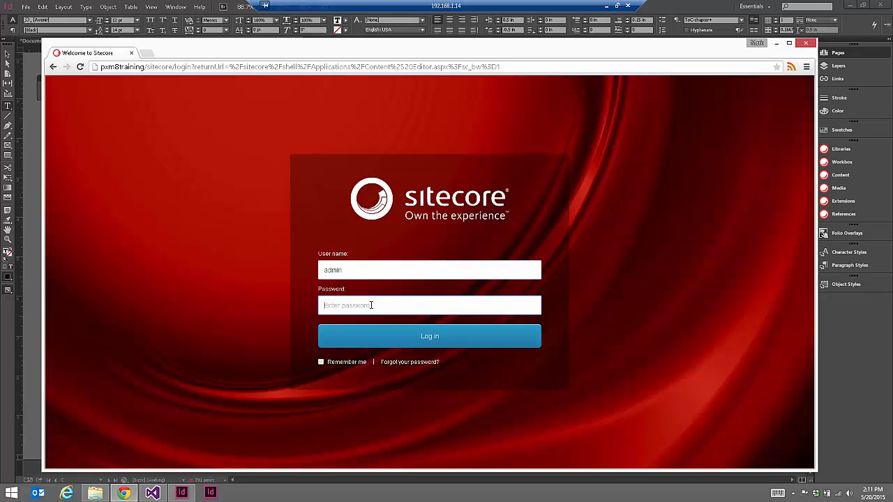
pyautogui.write('b')
pyautogui.click(409, 339)
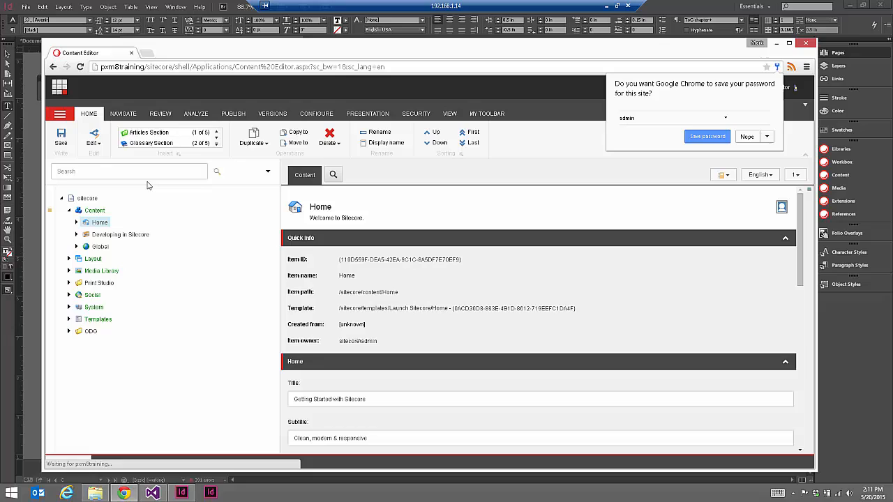
# Step: Expand the Launch Sitecore Book project under Print Studio Projects down to the Pages folder of P_Book's document
pyautogui.click(68, 283)
pyautogui.click(76, 294)
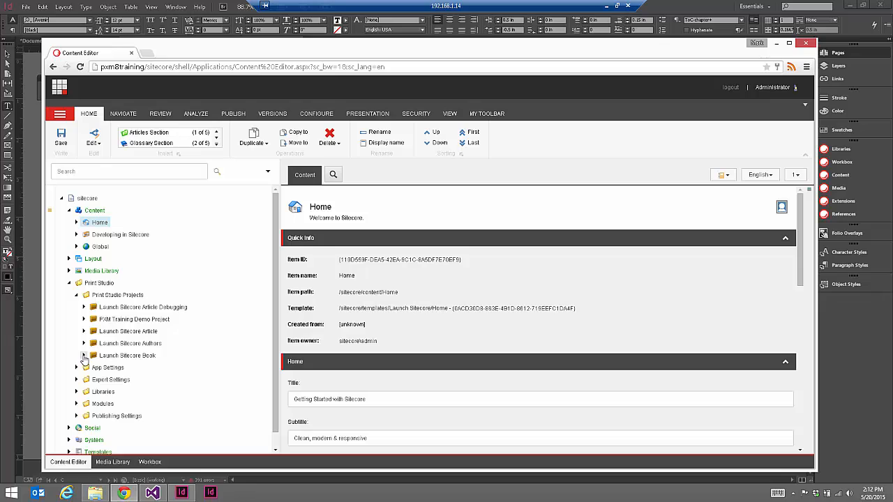
pyautogui.click(84, 355)
pyautogui.click(92, 368)
pyautogui.click(98, 380)
pyautogui.click(106, 391)
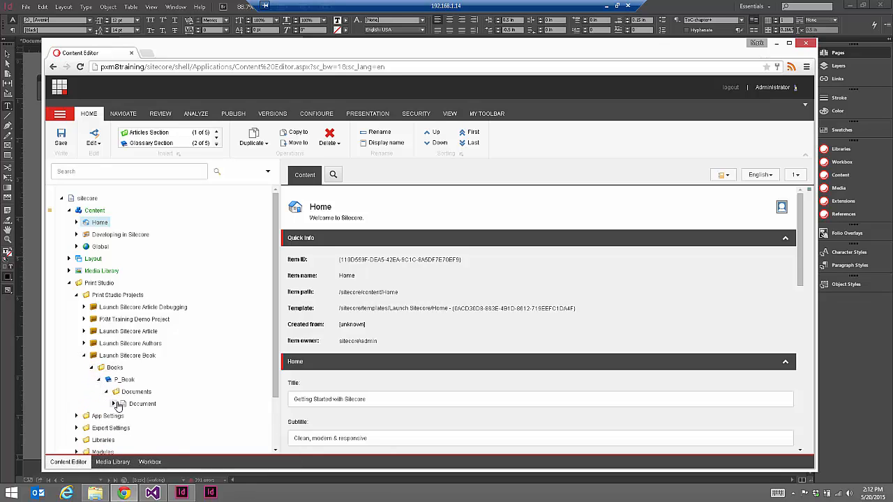
pyautogui.click(115, 404)
pyautogui.scroll(-1, 278, 377)
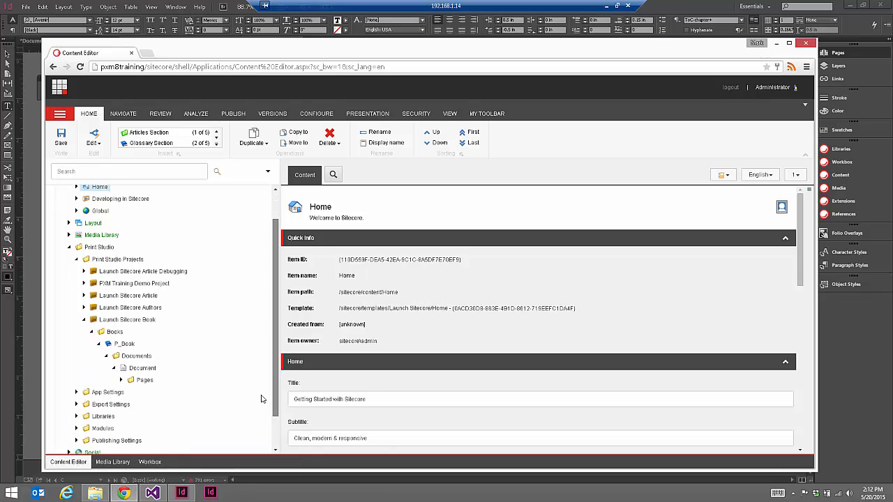
pyautogui.click(121, 381)
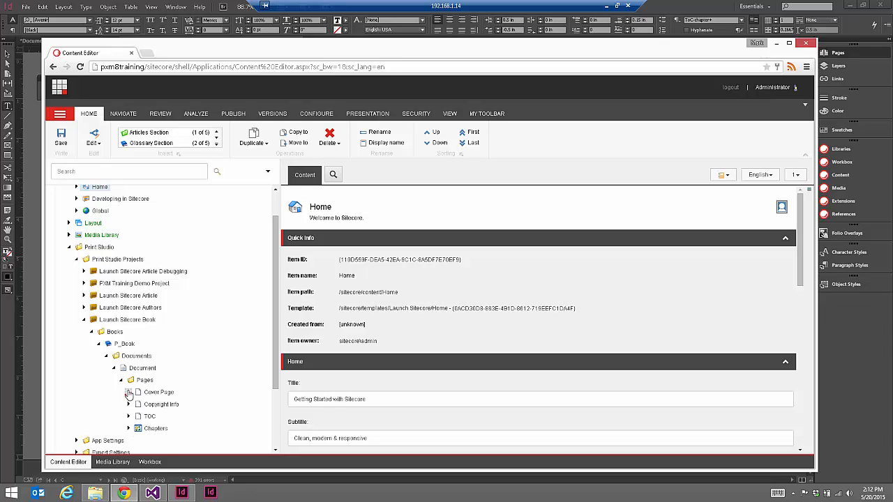
# Step: Select the TextFrame in the Cover Page's New snippet and render its XML with Render deep enabled
pyautogui.click(129, 393)
pyautogui.click(136, 417)
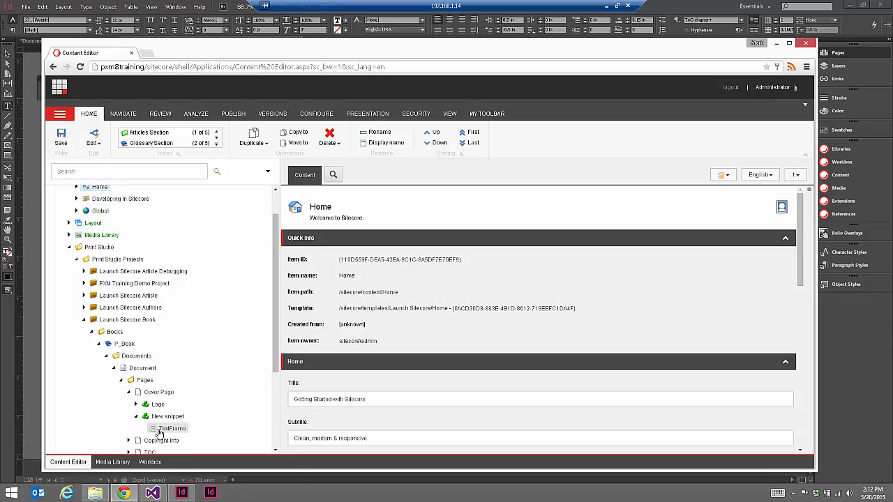
pyautogui.click(159, 432)
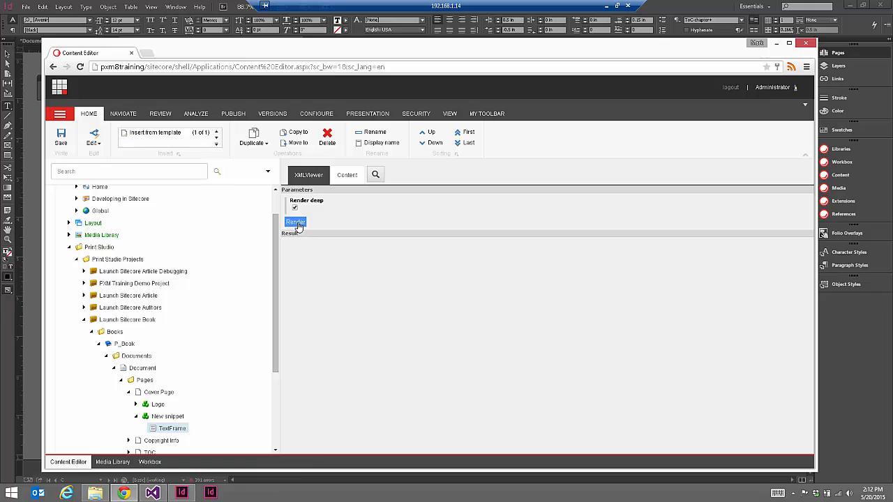
pyautogui.click(296, 223)
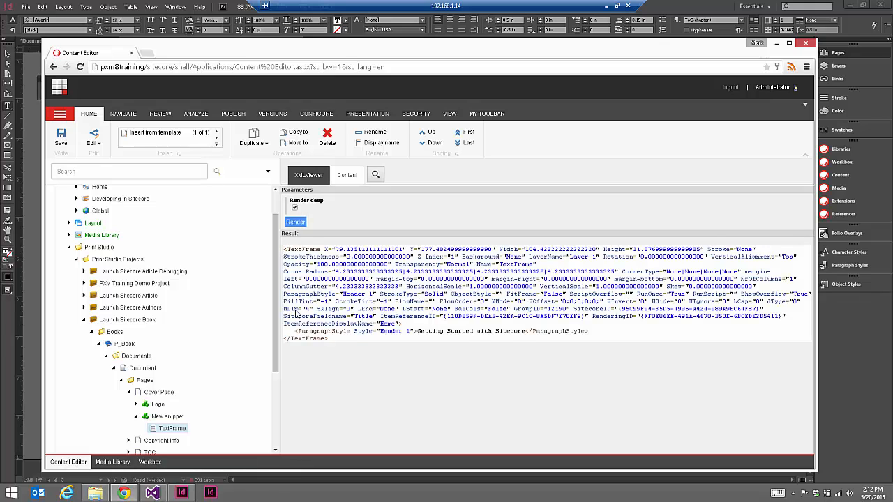
# Step: Examine the rendered TextFrame XML, highlighting the whole result, its ParagraphStyle element and the text "Getting Started with Sitecore"
pyautogui.moveTo(283, 249); pyautogui.dragTo(430, 346)
pyautogui.click(429, 346)
pyautogui.moveTo(295, 331); pyautogui.dragTo(527, 330)
pyautogui.click(419, 332)
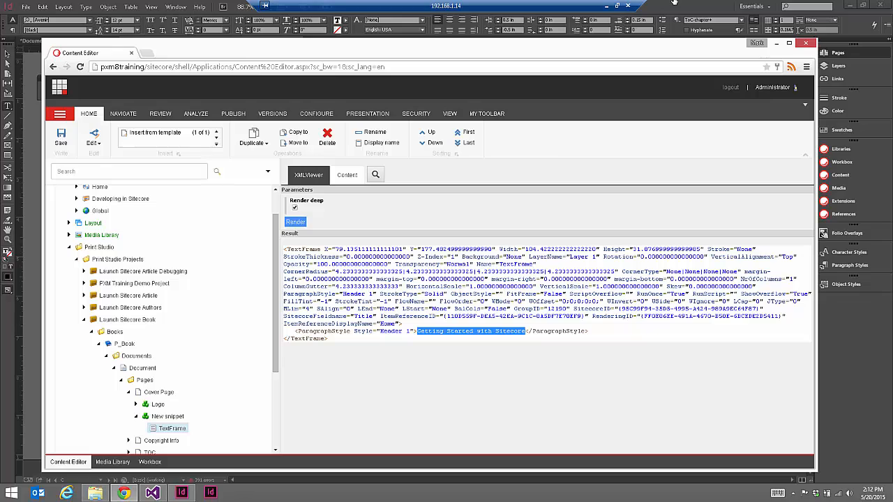
pyautogui.click(537, 332)
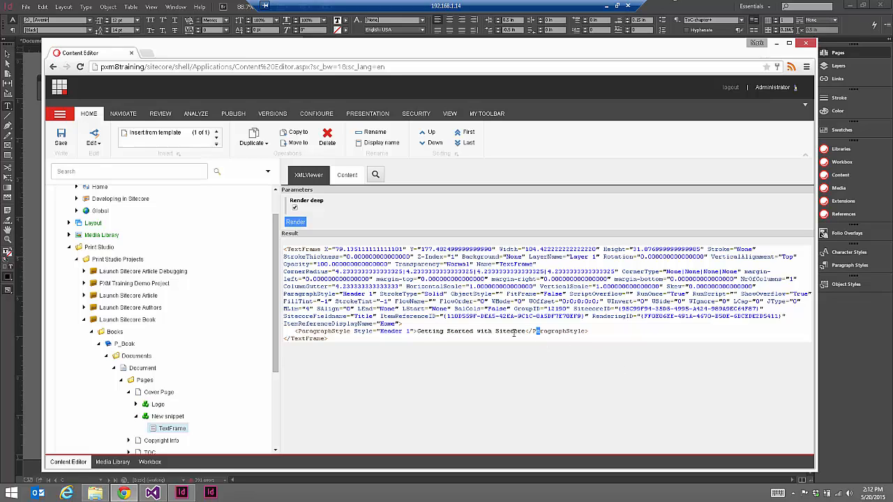
# Step: Switch to the InDesign book and highlight the page number and title of the "chapter 1: marketing" entry in the table of contents
pyautogui.moveTo(526, 332)
pyautogui.mouseDown()
pyautogui.moveTo(417, 333)
pyautogui.moveTo(527, 332)
pyautogui.mouseUp()
pyautogui.click(699, 3)
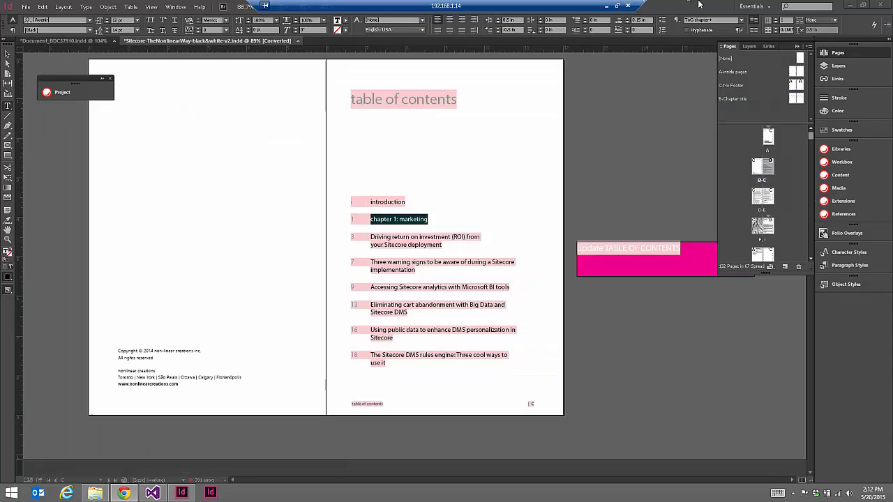
pyautogui.click(374, 216)
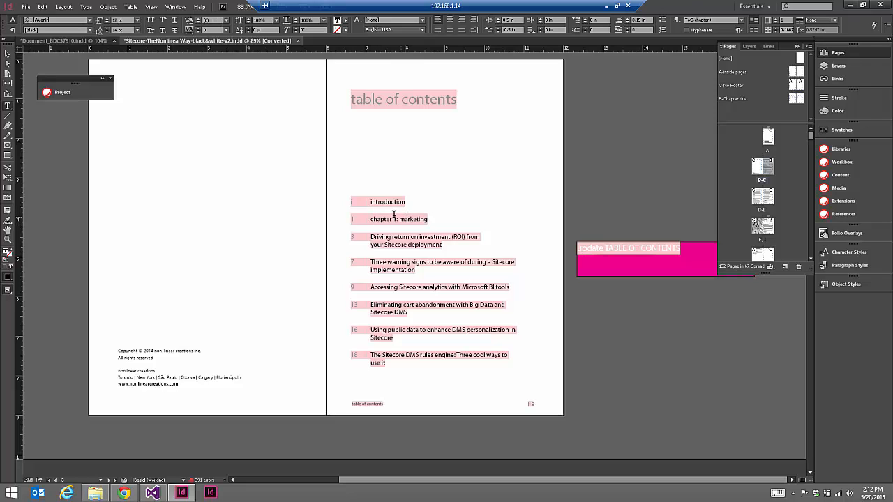
pyautogui.doubleClick(353, 221)
pyautogui.moveTo(356, 221); pyautogui.dragTo(428, 219)
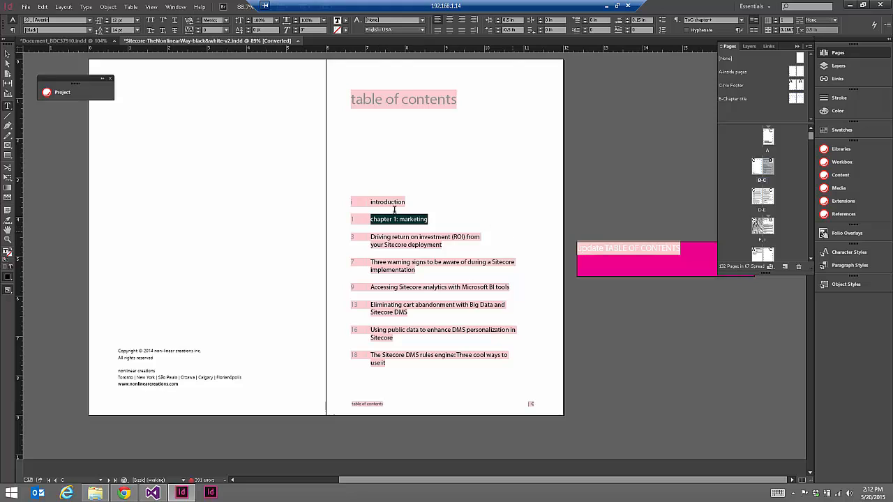
pyautogui.click(440, 225)
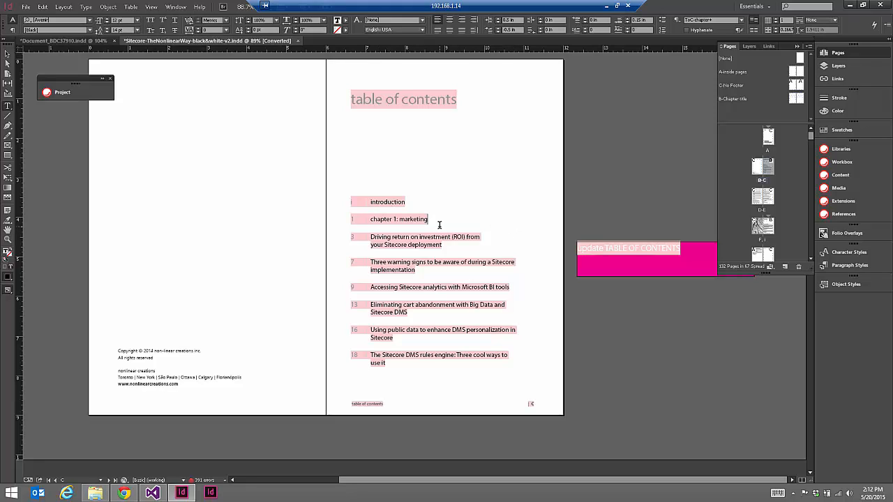
# Step: Switch to Visual Studio and look over the renderer classes XmlContentRenderer.cs, XmlDynamicContentRenderer.cs and TocIndex.cs
pyautogui.click(152, 493)
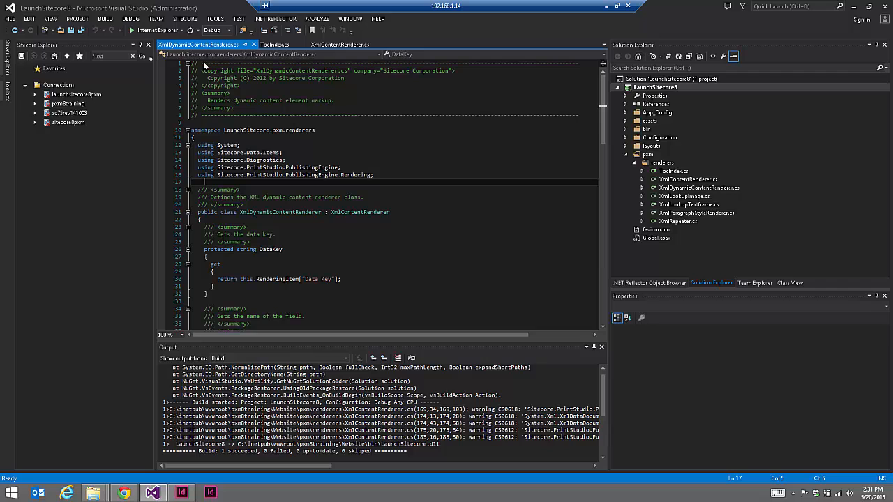
pyautogui.click(340, 44)
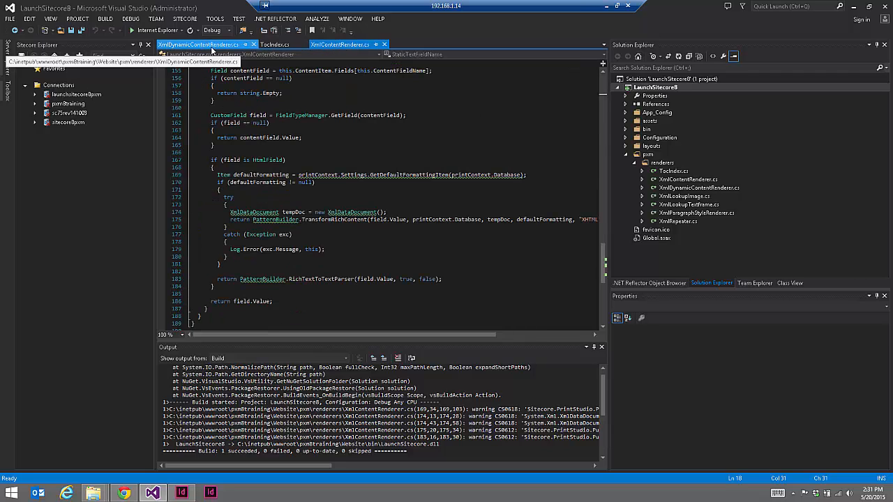
pyautogui.click(211, 46)
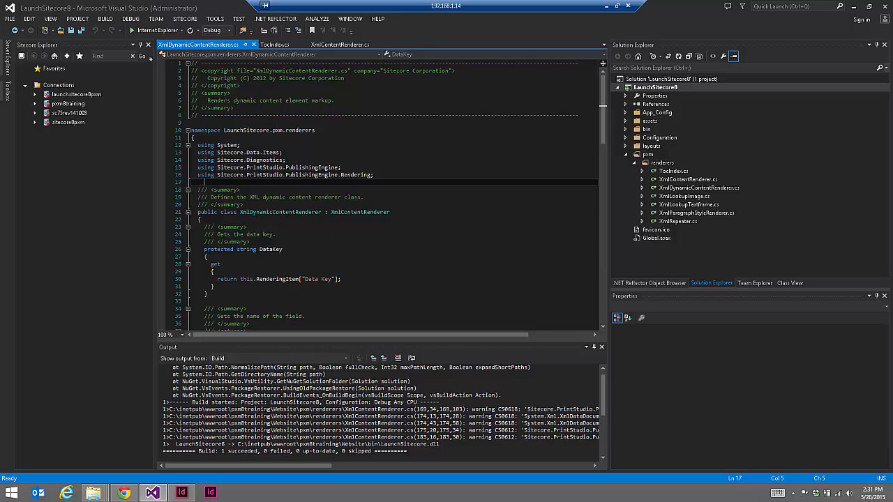
pyautogui.click(274, 45)
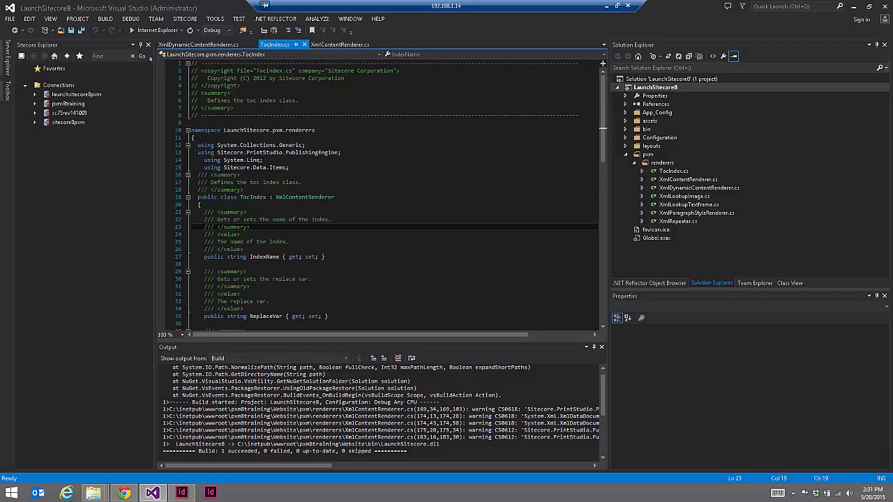
pyautogui.press('Up')
pyautogui.press('Up')
pyautogui.press('Up')
pyautogui.press('Up')
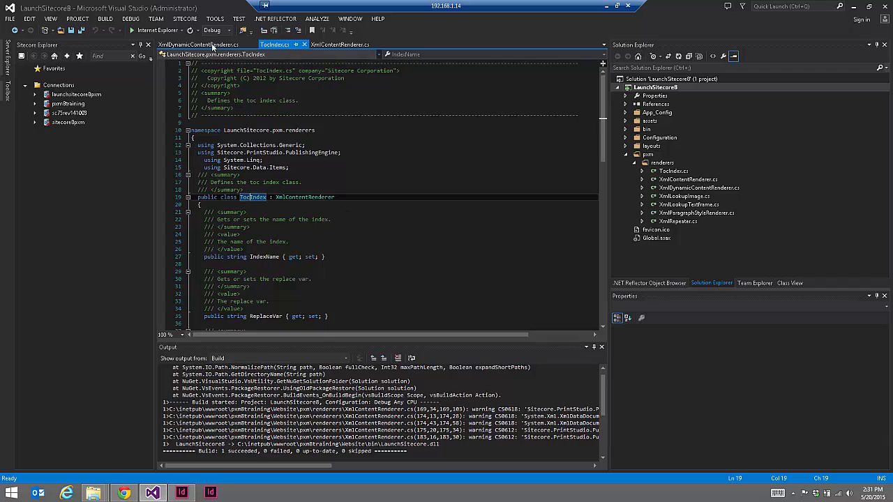
# Step: Read through the XmlDynamicContentRenderer.cs code from the DataKey property to the end of the BeginRender method
pyautogui.hotkey('ctrl', 'Tab')
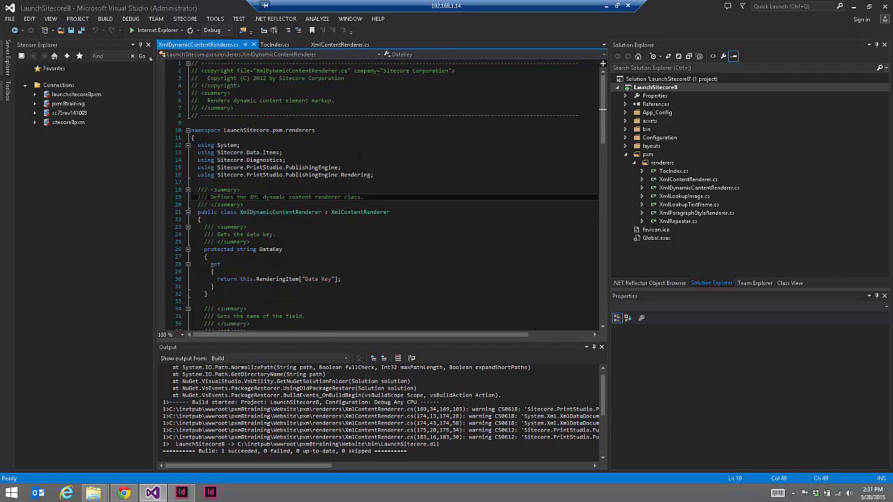
pyautogui.scroll(-5, 309, 160)
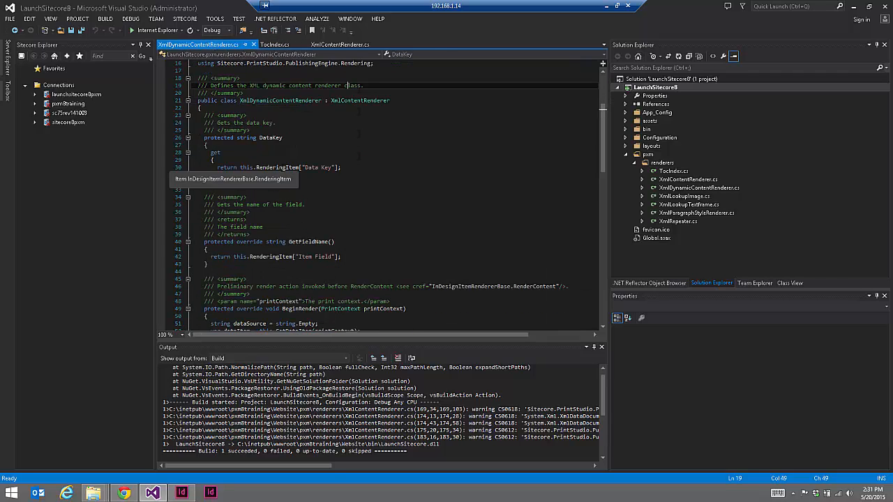
pyautogui.click(359, 189)
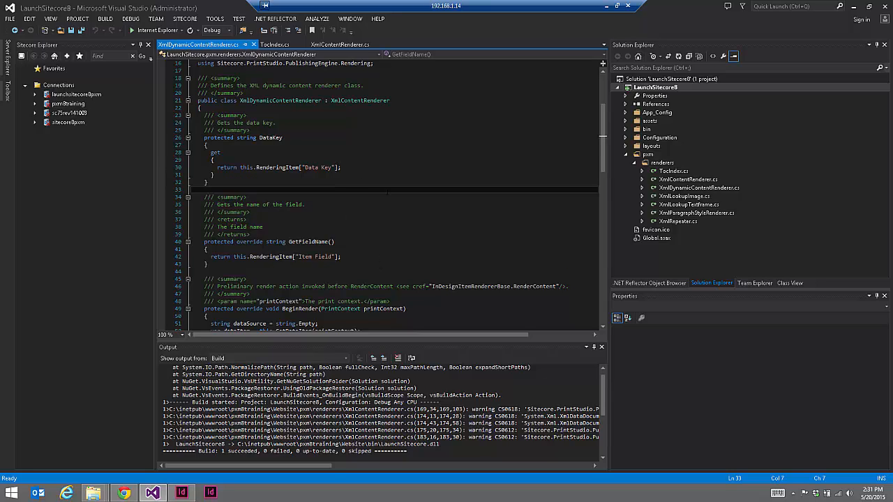
pyautogui.scroll(-8, 361, 181)
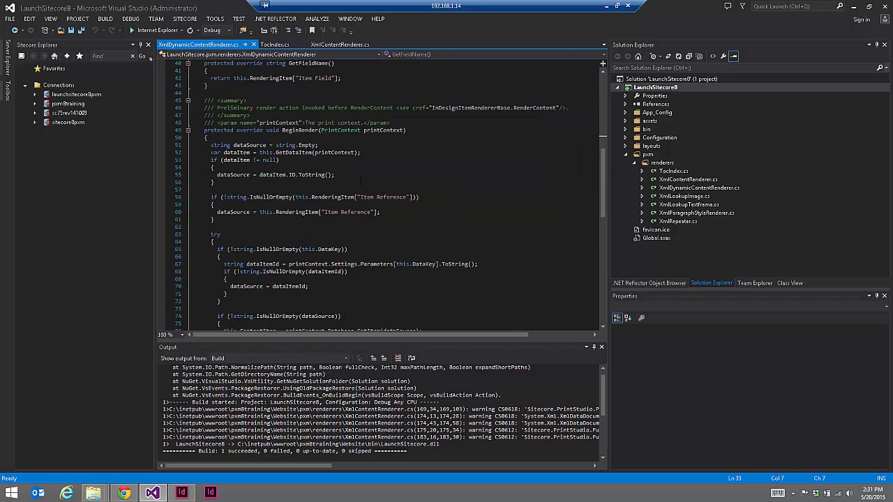
pyautogui.scroll(-8, 309, 169)
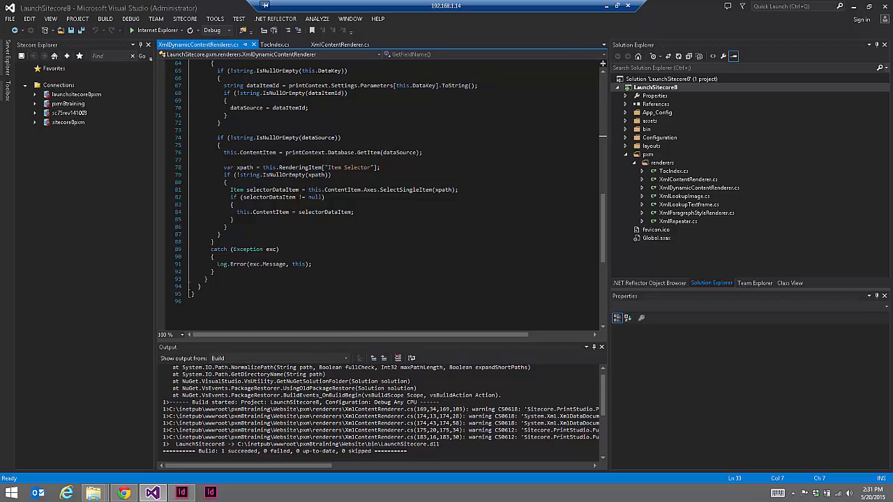
pyautogui.scroll(20, 381, 195)
# Step: Read the TocIndex.cs code, covering the IndexName and ReplaceVar properties and the ParseContent method
pyautogui.click(274, 44)
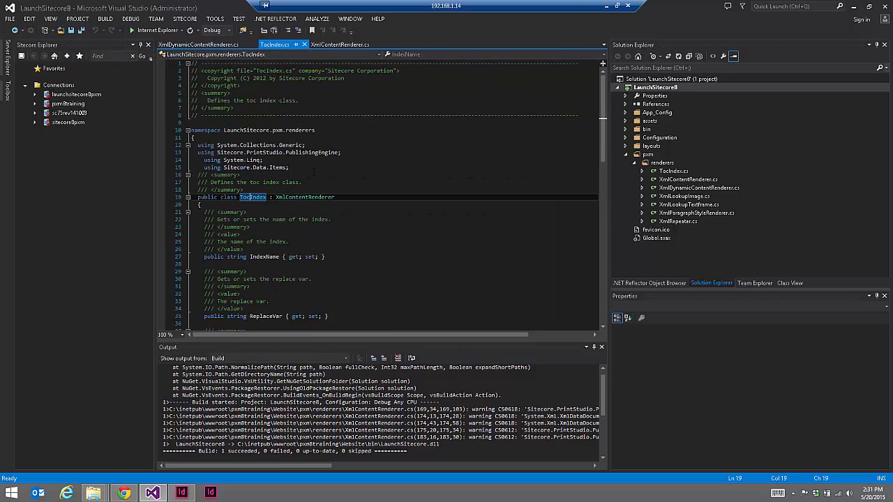
pyautogui.scroll(-6, 314, 172)
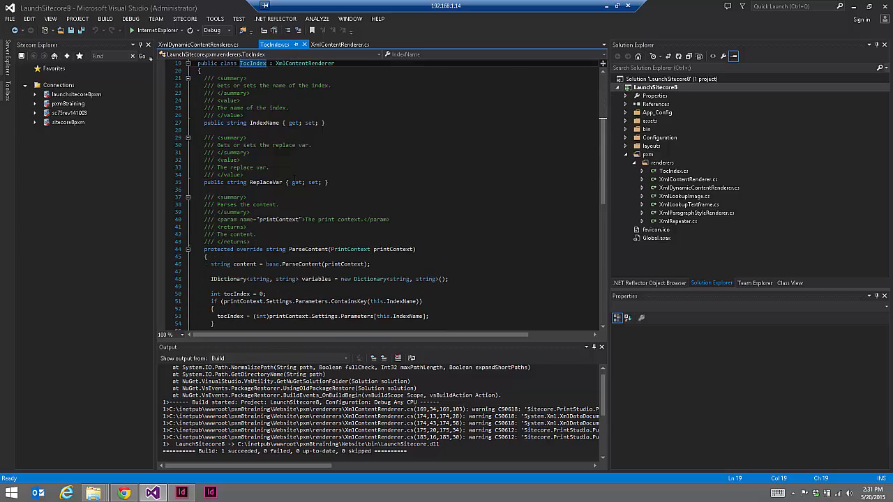
pyautogui.scroll(-7, 294, 177)
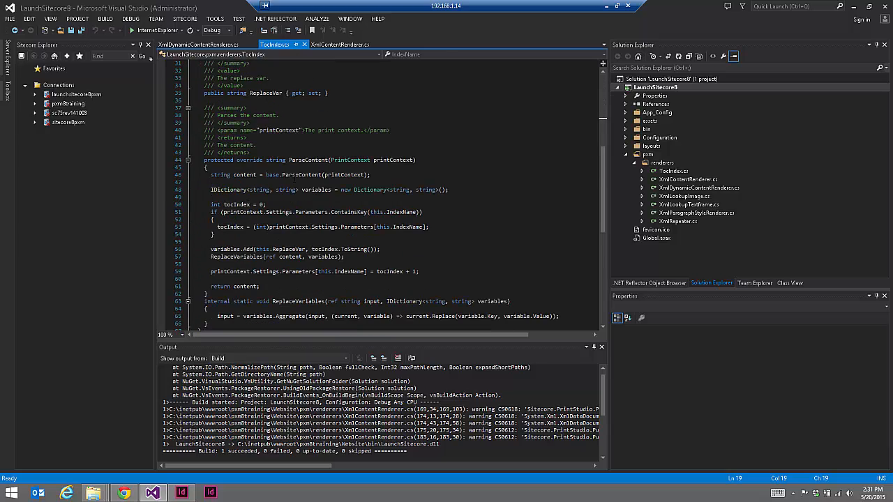
# Step: Switch to the Sitecore Content Editor in Chrome and view the TOC Variable Definition template's __Standard Values down to the Content field
pyautogui.click(123, 493)
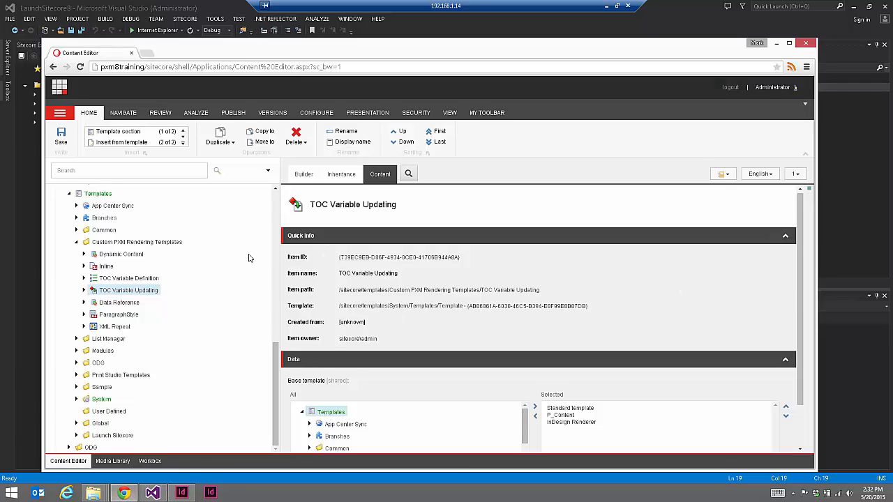
pyautogui.click(83, 279)
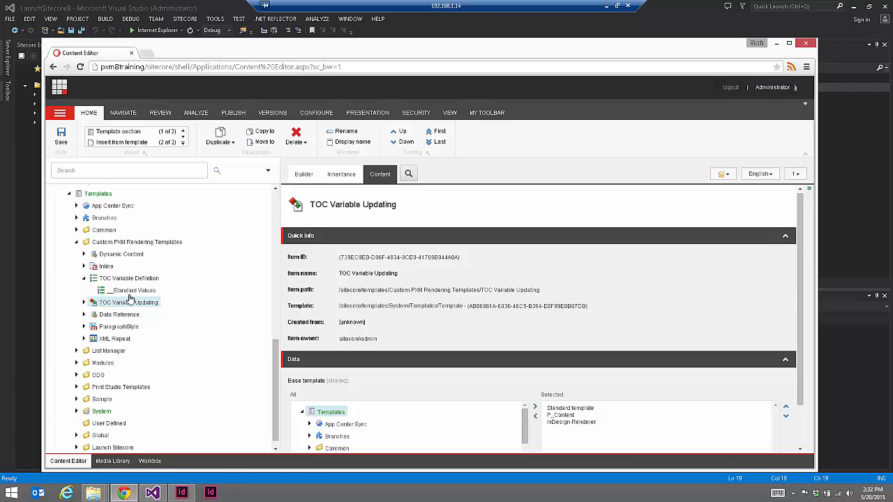
pyautogui.click(116, 279)
pyautogui.click(152, 291)
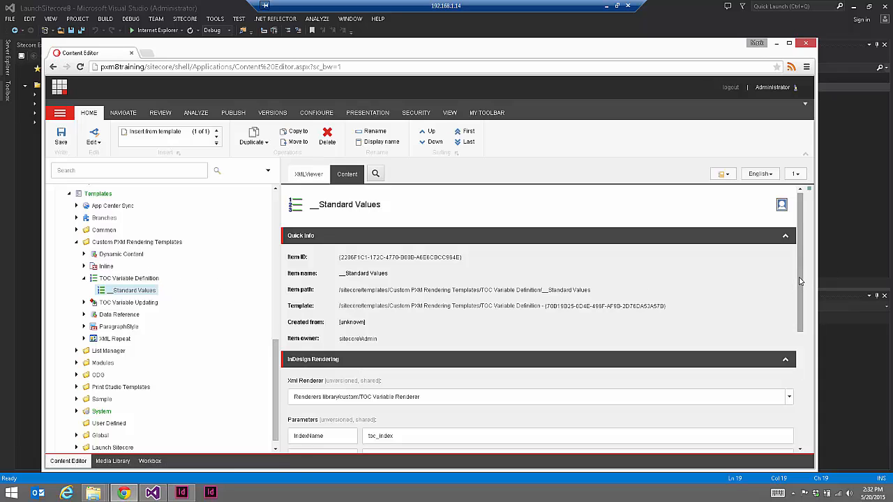
pyautogui.scroll(-3, 333, 405)
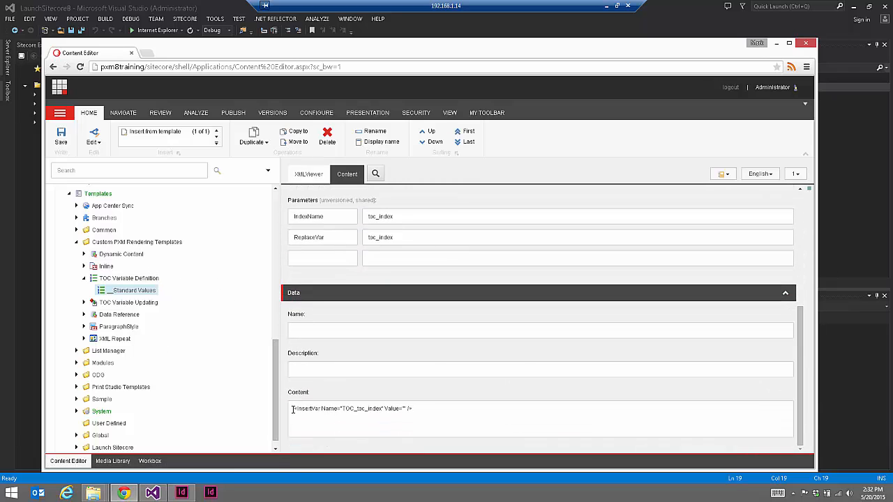
# Step: Examine the InsertVar element in the Content field and the IndexName parameter value, highlighting each of them
pyautogui.moveTo(293, 408); pyautogui.dragTo(449, 409)
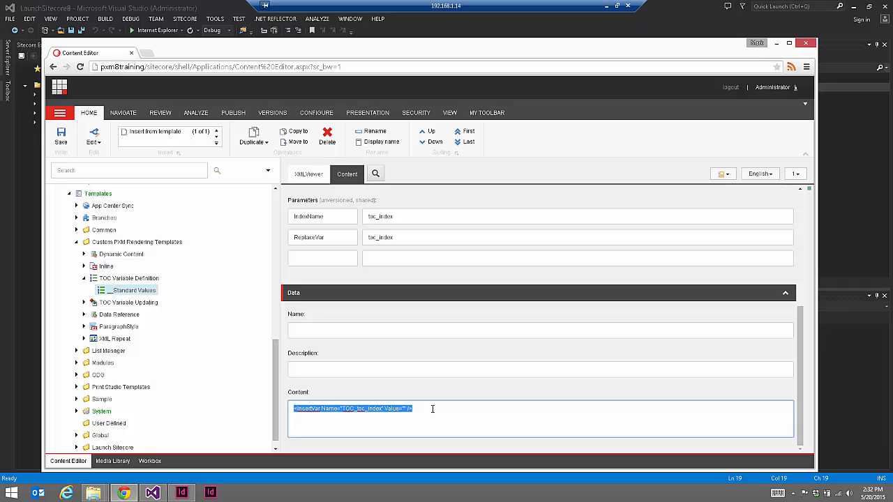
pyautogui.doubleClick(377, 217)
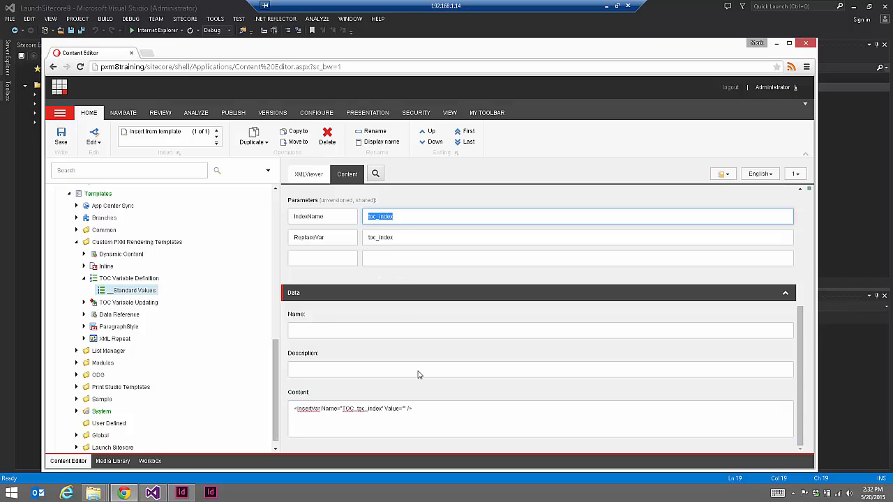
pyautogui.moveTo(357, 411); pyautogui.dragTo(382, 411)
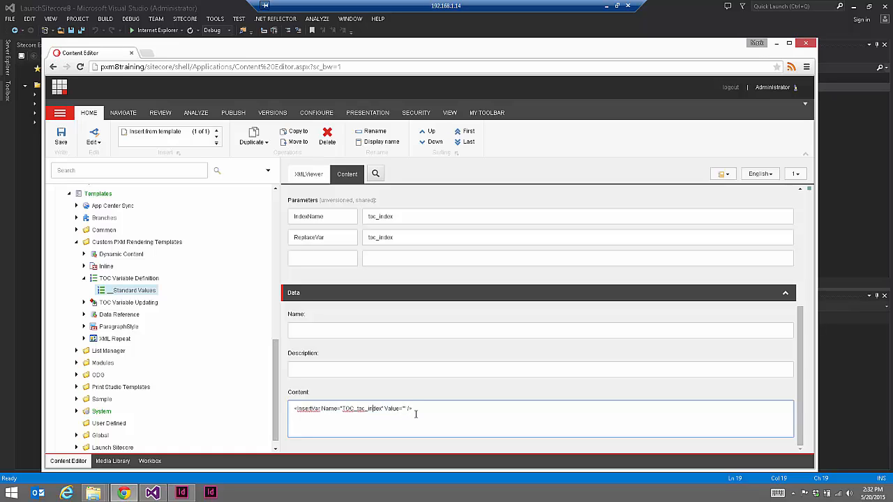
pyautogui.moveTo(414, 412); pyautogui.dragTo(291, 412)
pyautogui.doubleClick(312, 411)
pyautogui.click(416, 410)
# Step: Open the TOC Variable Updating template's __Standard Values and examine the Style and Name attributes of its InsertVar content
pyautogui.click(84, 302)
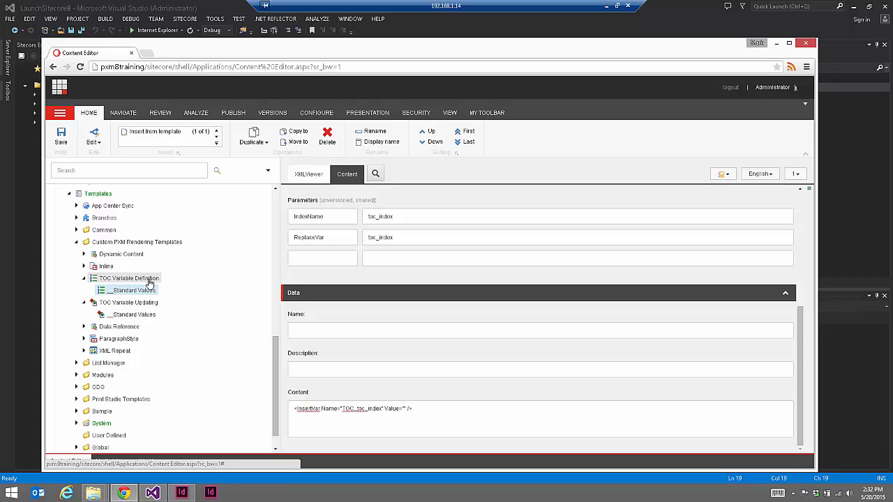
pyautogui.click(147, 316)
pyautogui.moveTo(293, 408); pyautogui.dragTo(339, 408)
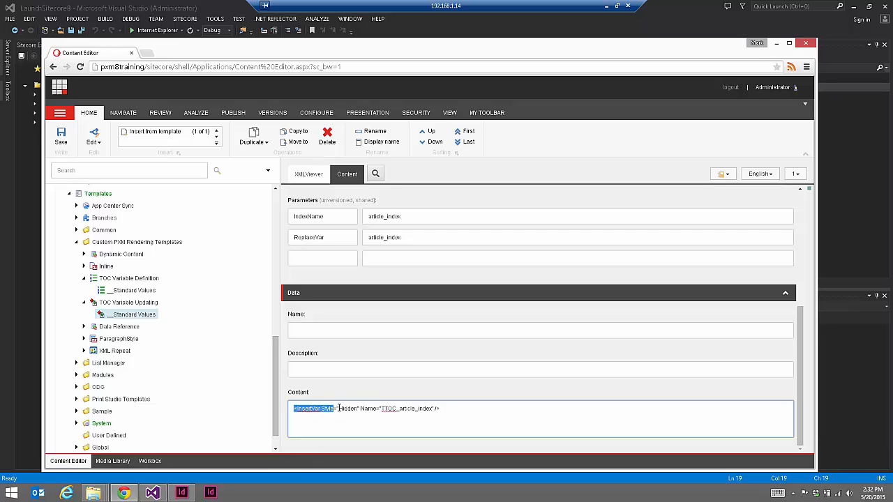
pyautogui.click(342, 408)
pyautogui.doubleClick(347, 409)
pyautogui.click(389, 409)
pyautogui.moveTo(382, 410); pyautogui.dragTo(397, 410)
pyautogui.click(381, 413)
pyautogui.moveTo(380, 410); pyautogui.dragTo(441, 411)
pyautogui.click(444, 410)
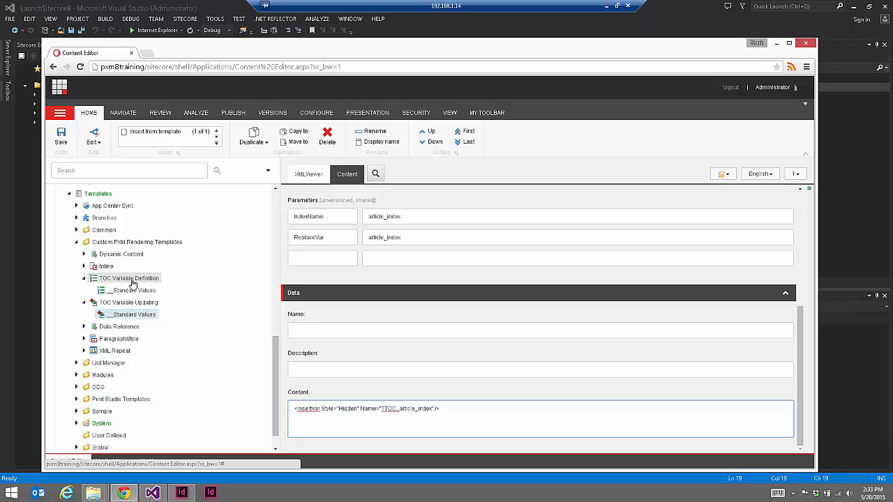
# Step: Switch to the InDesign book and highlight the page number beside "chapter 1: marketing" in the table of contents
pyautogui.click(181, 493)
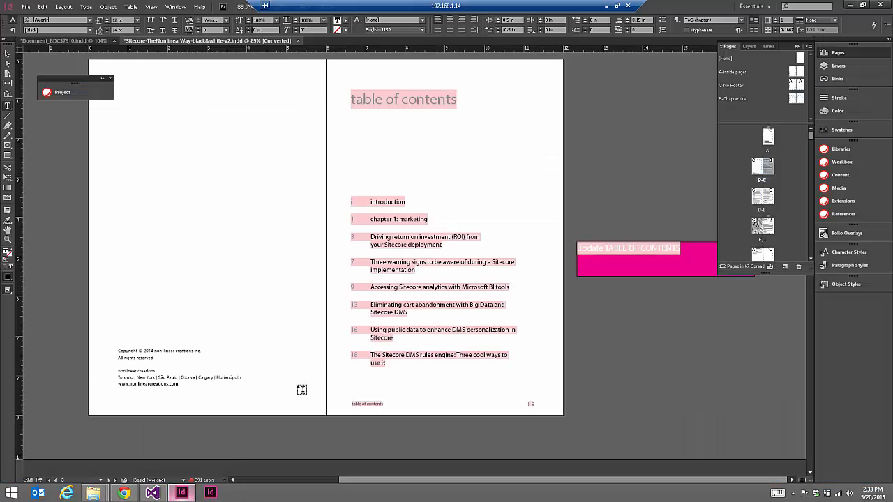
pyautogui.doubleClick(353, 220)
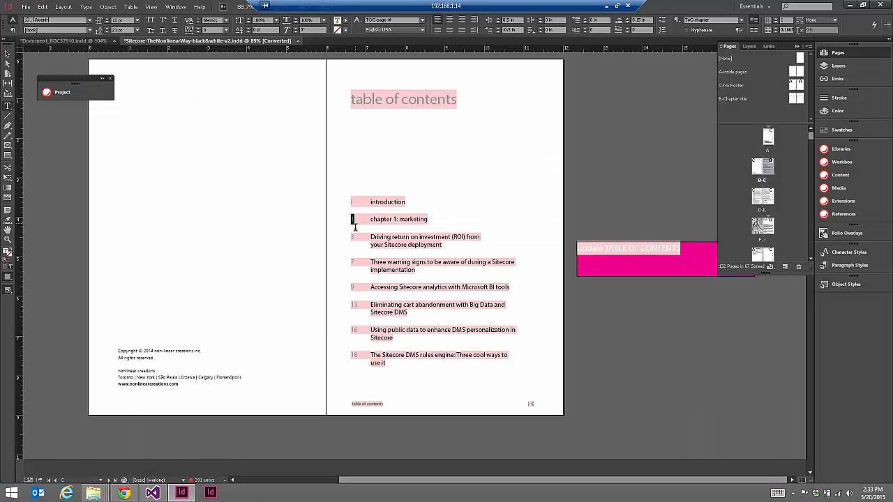
# Step: Return to Chrome and review the TOC Variable Updating standard values, including the whole InsertVar element and the Xml Renderer setting
pyautogui.click(132, 492)
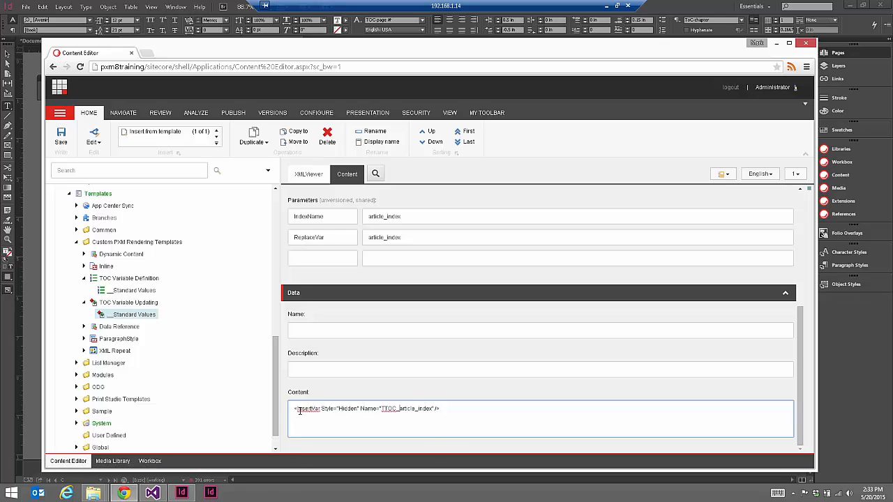
pyautogui.moveTo(297, 409); pyautogui.dragTo(454, 410)
pyautogui.click(453, 410)
pyautogui.scroll(5, 423, 323)
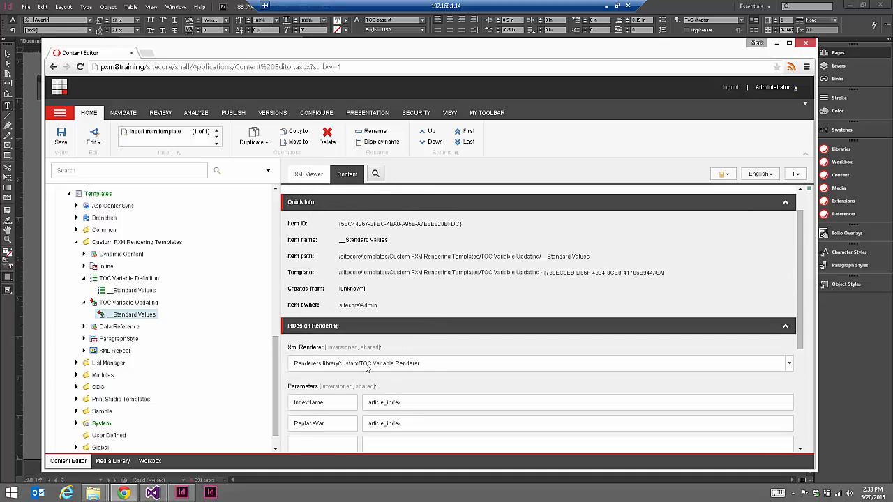
pyautogui.scroll(-5, 457, 349)
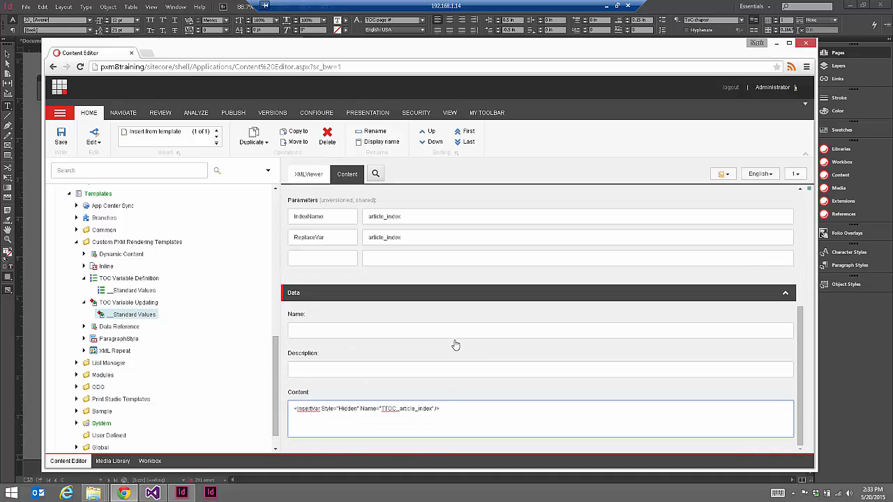
# Step: Compare the TOC Variable Definition standard values with those of TOC Variable Updating, highlighting the variable name TOC_toc_index
pyautogui.click(112, 293)
pyautogui.moveTo(295, 409); pyautogui.dragTo(360, 412)
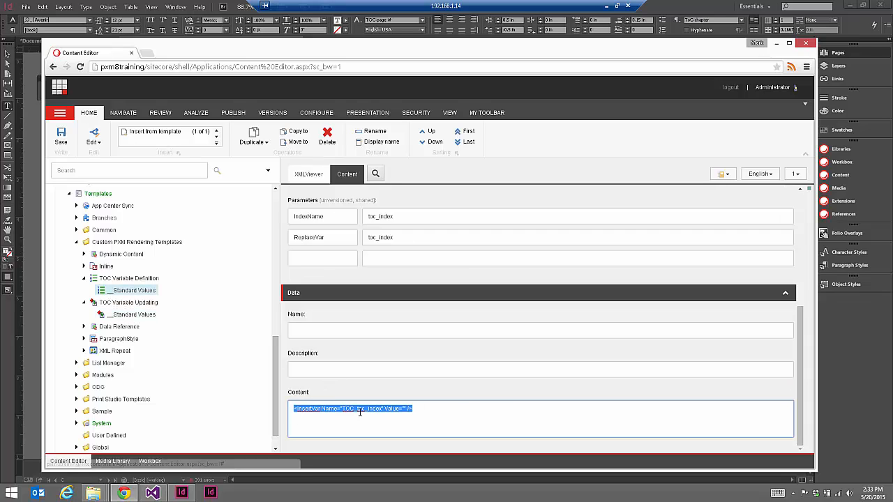
pyautogui.doubleClick(360, 409)
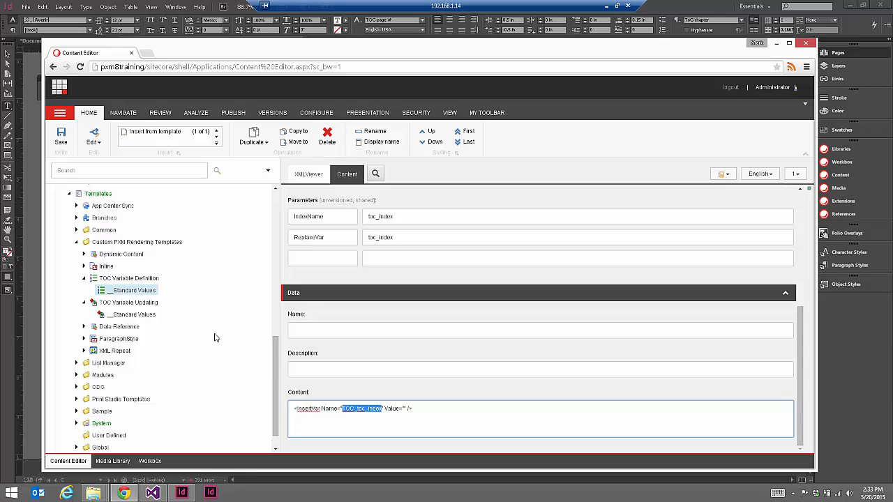
pyautogui.click(148, 316)
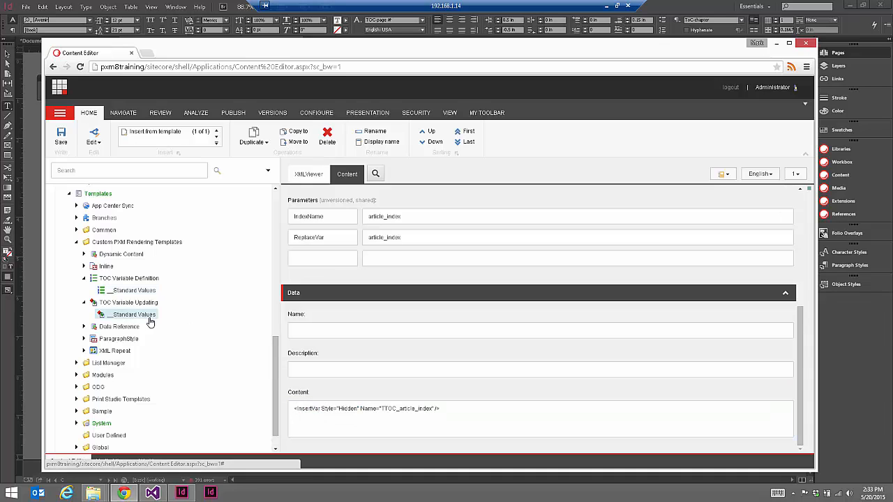
# Step: Review the Xml Renderer and parameters of the TOC Variable Updating standard values, and highlight the TTOC prefix in the InsertVar name
pyautogui.scroll(1, 399, 298)
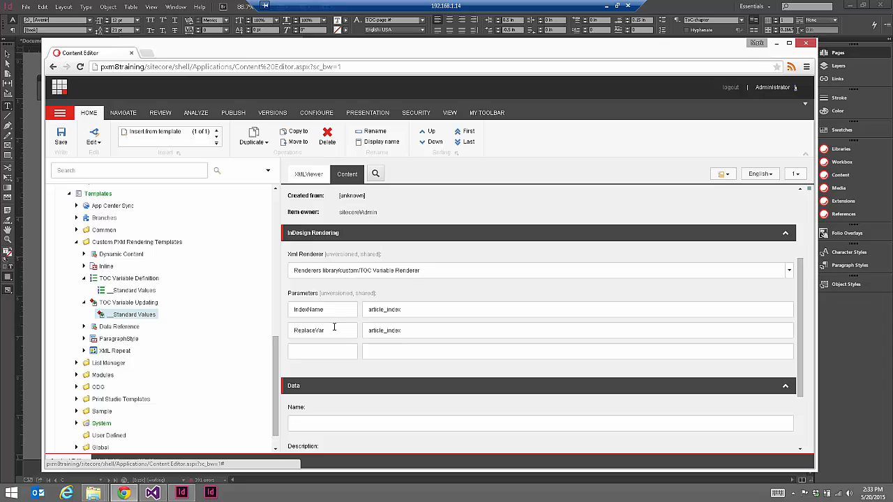
pyautogui.scroll(-1, 394, 341)
pyautogui.scroll(-1, 394, 341)
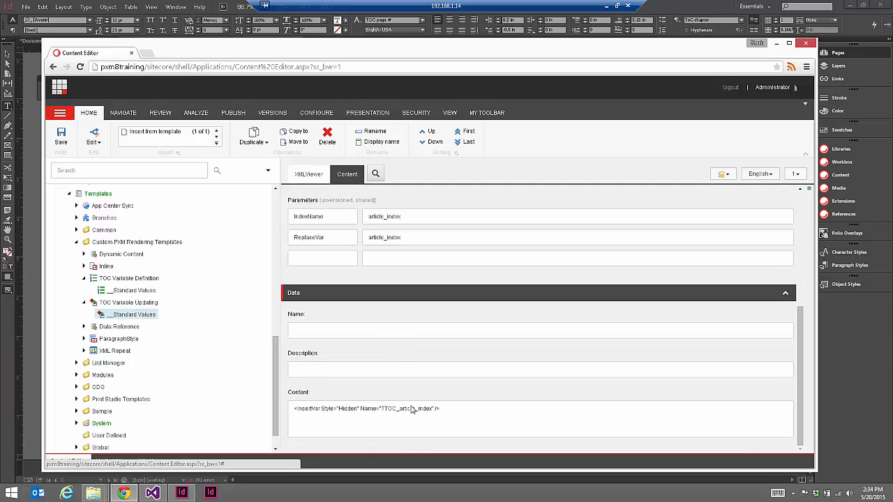
pyautogui.moveTo(381, 410); pyautogui.dragTo(396, 410)
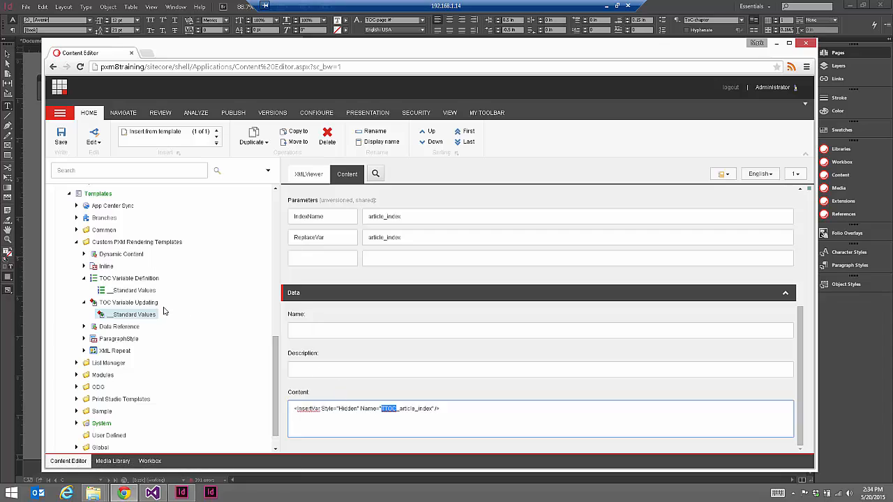
# Step: Open the Dynamic Content template's __Standard Values and examine its Xml Renderer and Items fields
pyautogui.click(84, 254)
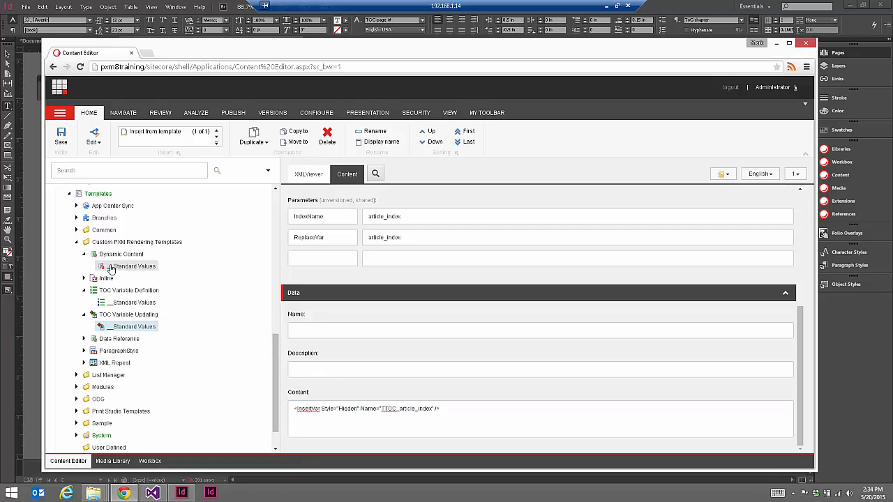
pyautogui.click(111, 267)
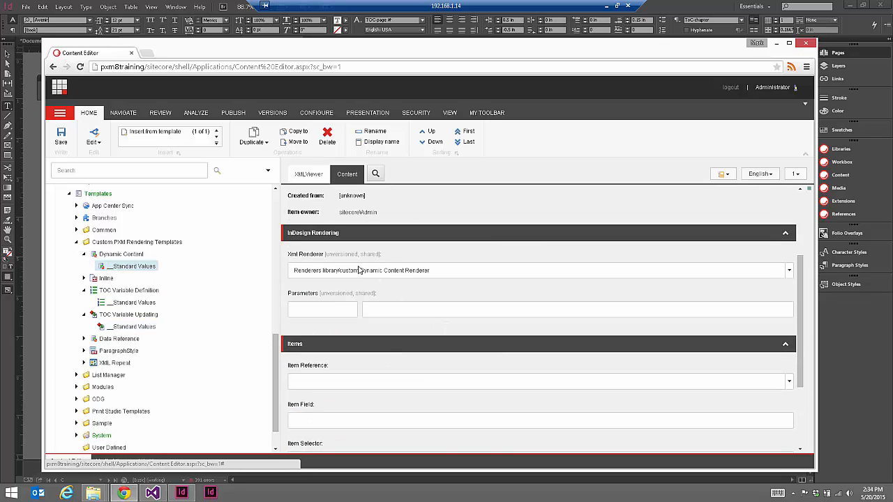
pyautogui.scroll(-3, 447, 302)
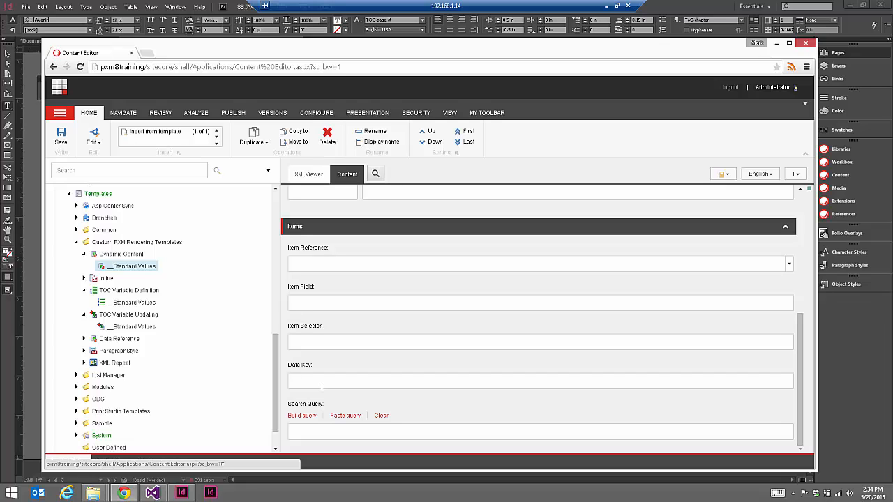
# Step: Switch to the InDesign book and highlight the "chapter 1: marketing" title and its page number in the table of contents
pyautogui.click(711, 5)
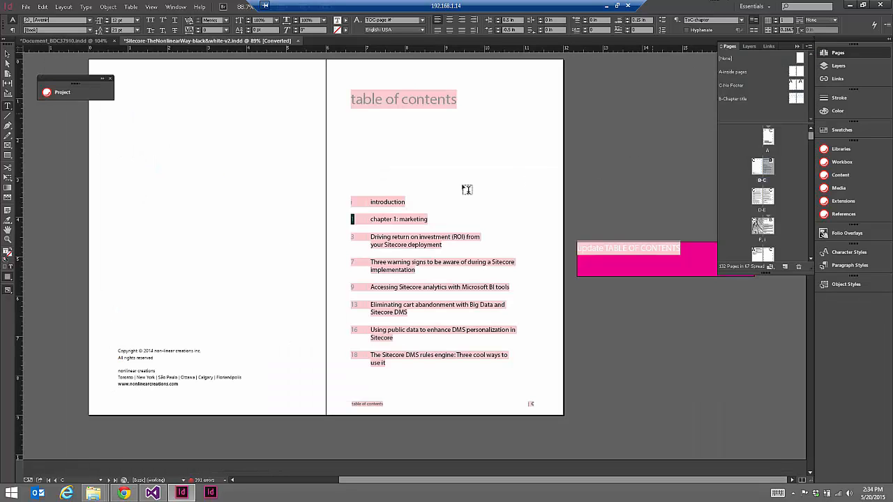
pyautogui.click(375, 218)
pyautogui.moveTo(370, 219); pyautogui.dragTo(430, 225)
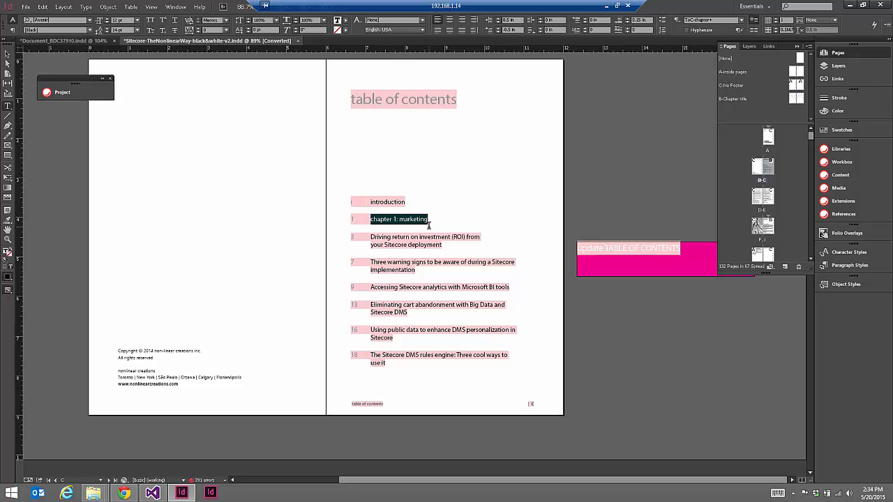
pyautogui.moveTo(351, 220)
pyautogui.mouseDown()
pyautogui.moveTo(371, 222)
pyautogui.moveTo(355, 230)
pyautogui.moveTo(355, 220)
pyautogui.moveTo(364, 220)
pyautogui.mouseUp()
pyautogui.click(367, 219)
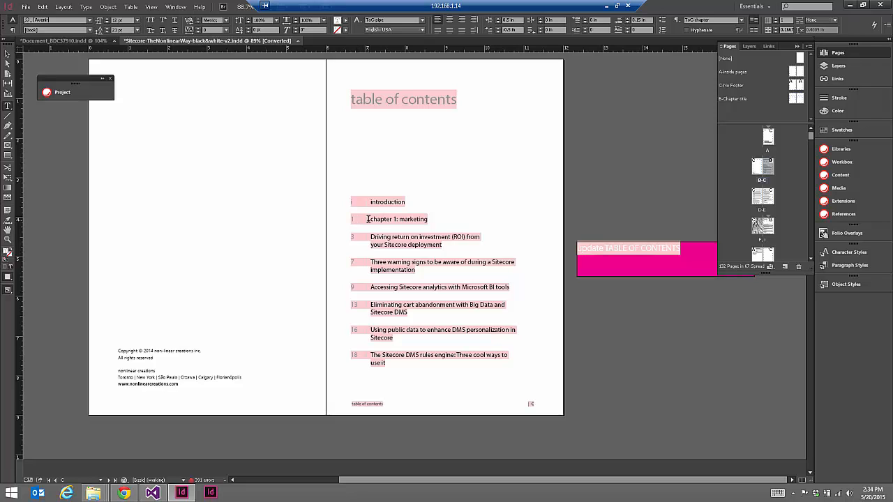
pyautogui.moveTo(373, 220); pyautogui.dragTo(426, 221)
pyautogui.click(379, 219)
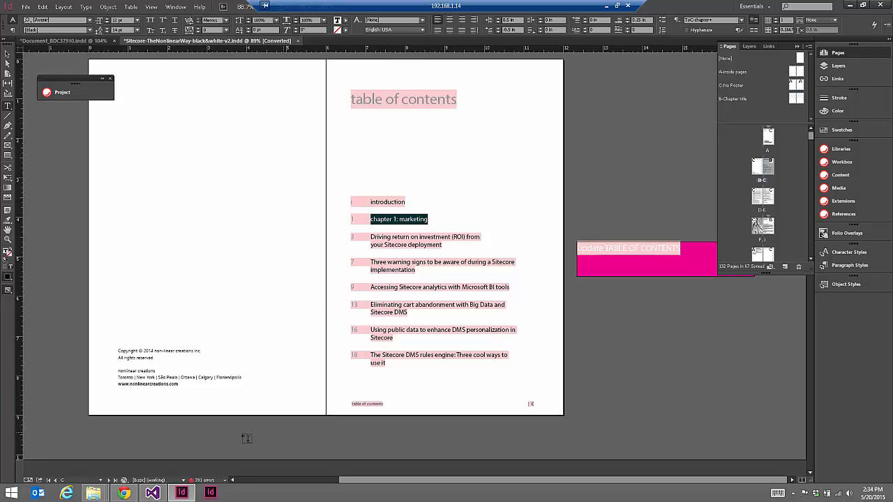
# Step: Compare the "chapter 1: marketing" title in InDesign with the Dynamic Content standard values in Chrome
pyautogui.click(125, 493)
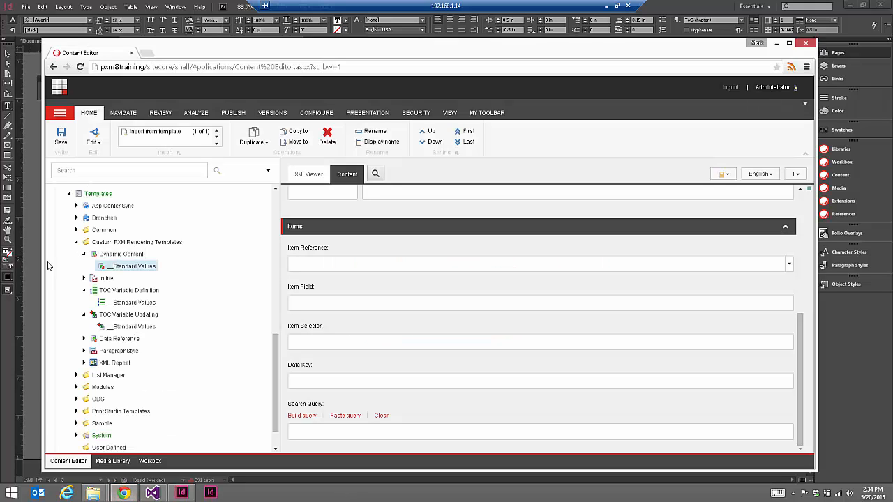
pyautogui.click(38, 258)
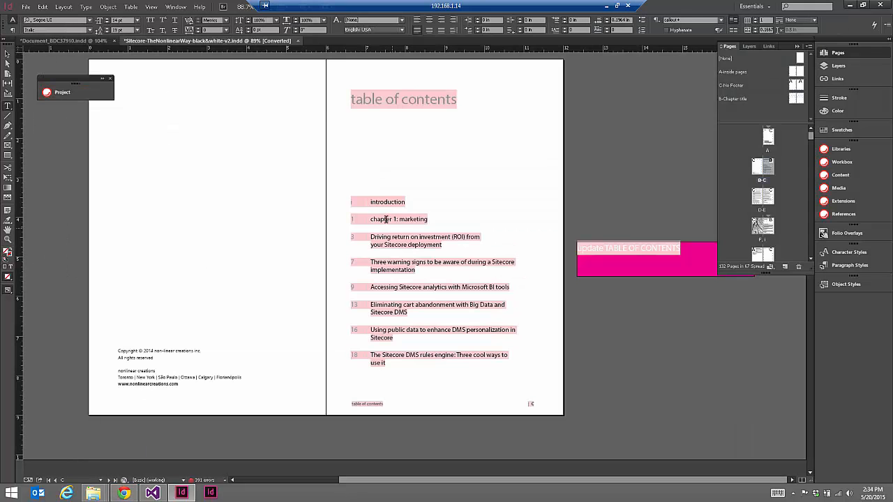
pyautogui.moveTo(370, 220); pyautogui.dragTo(428, 220)
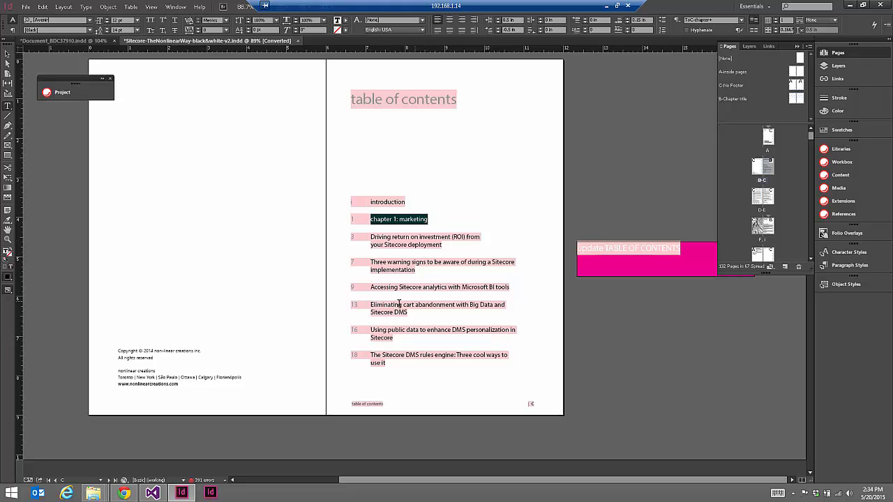
pyautogui.hotkey('alt', 'Tab')
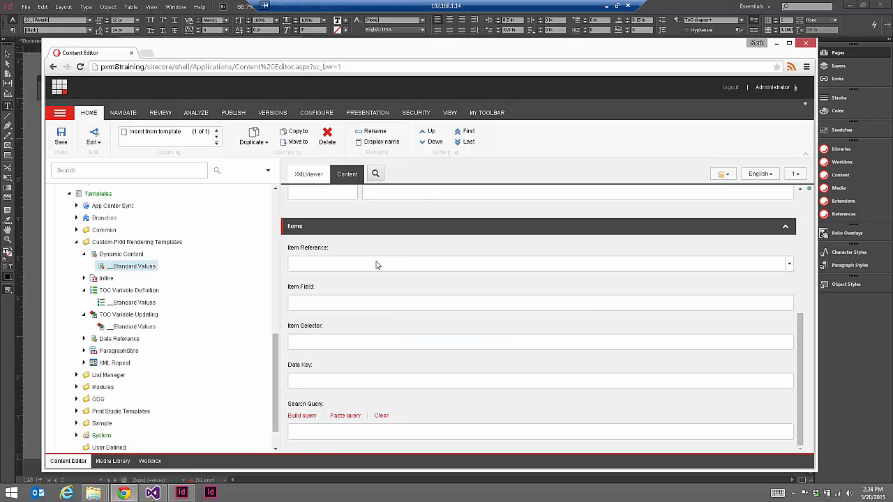
pyautogui.scroll(2, 393, 285)
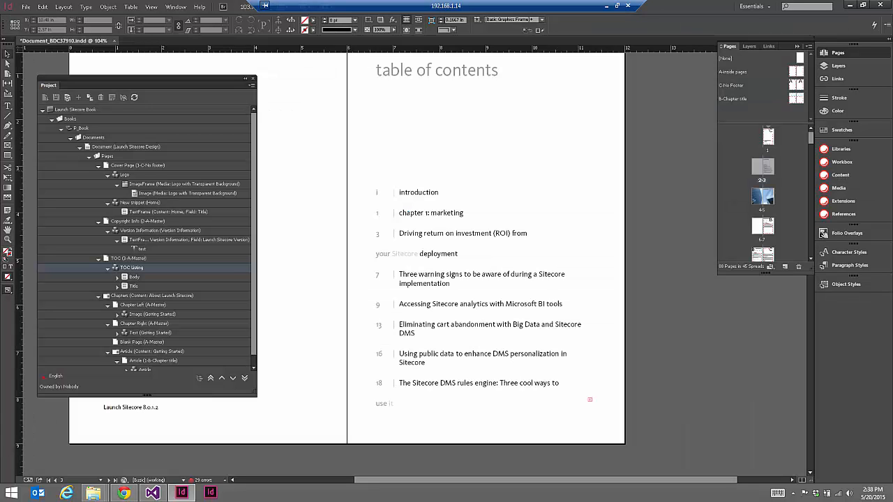
# Step: In the generated InDesign document, highlight the stray line "your Sitecore deployment" in the table of contents body
pyautogui.click(476, 241)
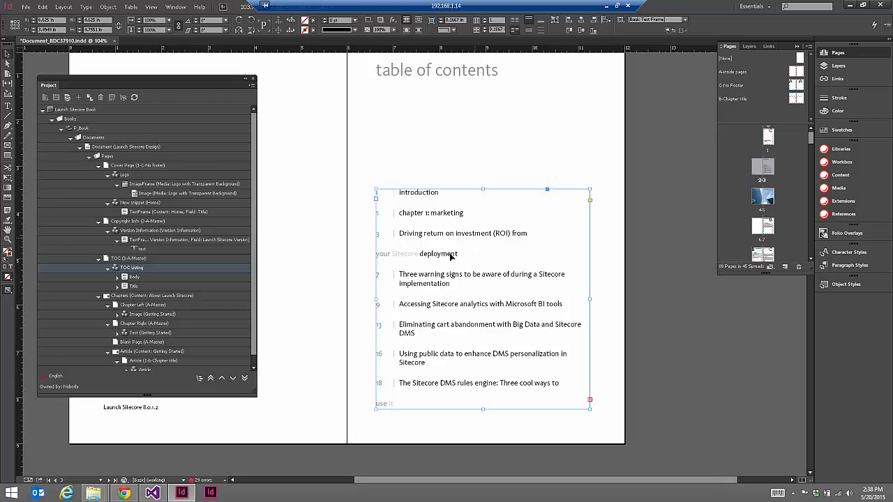
pyautogui.click(8, 106)
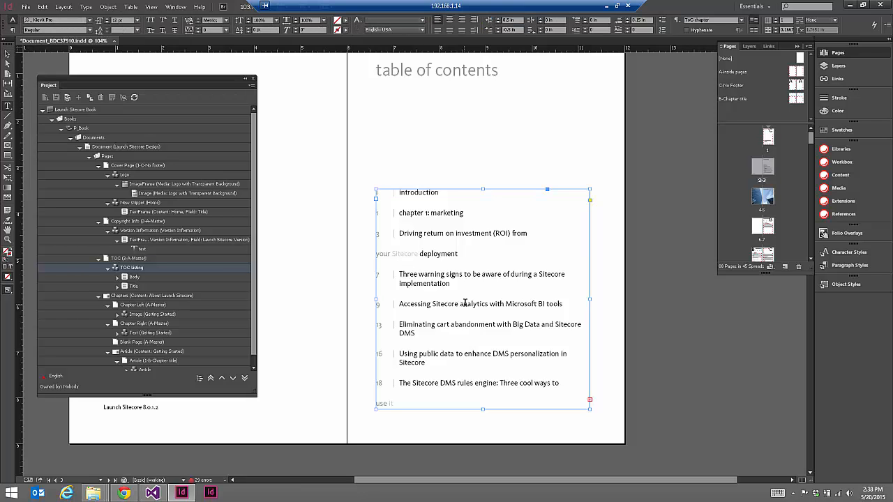
pyautogui.moveTo(463, 354); pyautogui.dragTo(416, 216)
pyautogui.press('Escape')
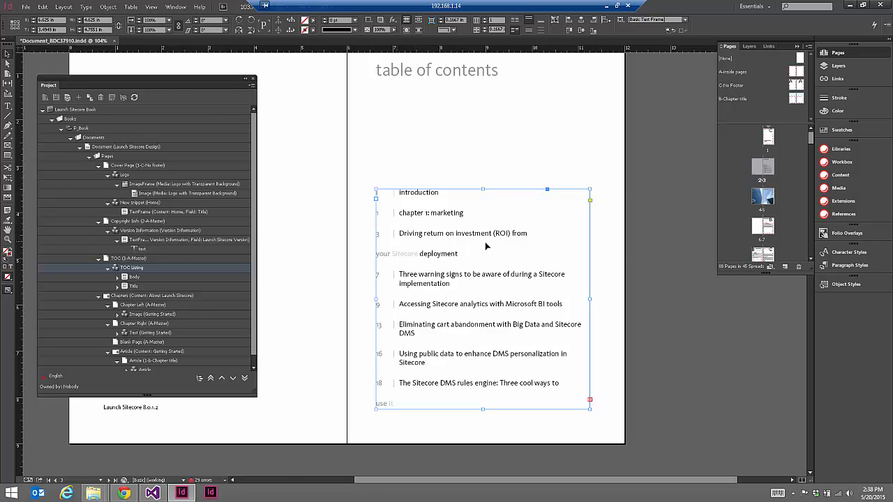
pyautogui.doubleClick(454, 253)
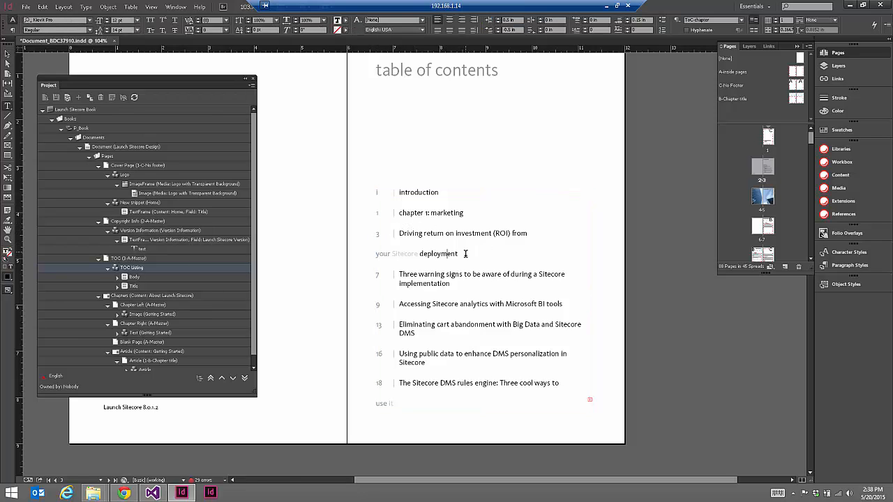
pyautogui.moveTo(467, 254); pyautogui.dragTo(386, 259)
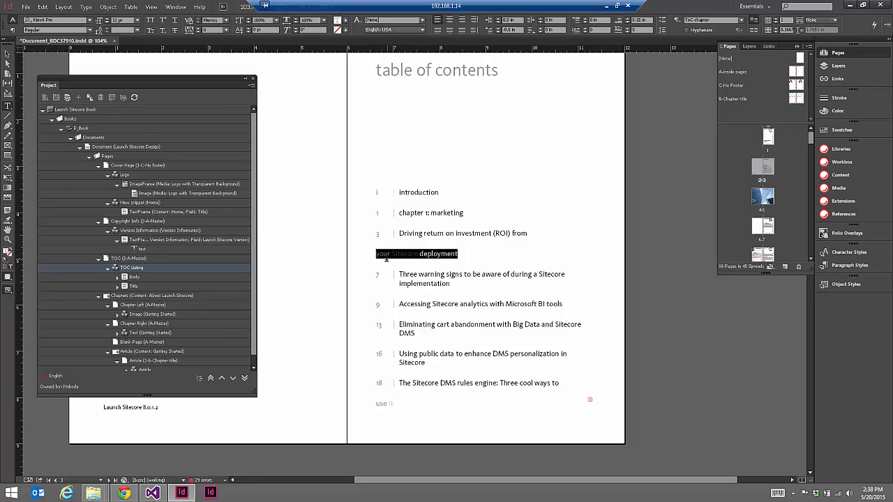
pyautogui.click(445, 248)
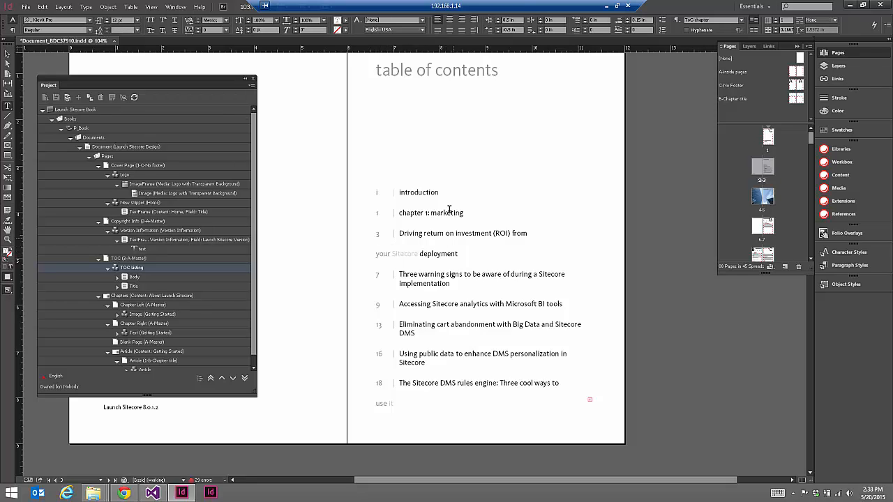
# Step: Examine the table of contents entries before and after the "your Sitecore deployment" line by highlighting them in groups
pyautogui.moveTo(378, 193); pyautogui.dragTo(406, 213)
pyautogui.click(445, 237)
pyautogui.moveTo(528, 233); pyautogui.dragTo(375, 191)
pyautogui.click(422, 217)
pyautogui.moveTo(460, 255); pyautogui.dragTo(441, 383)
pyautogui.click(397, 274)
pyautogui.click(444, 383)
pyautogui.click(380, 254)
pyautogui.moveTo(433, 257); pyautogui.dragTo(460, 257)
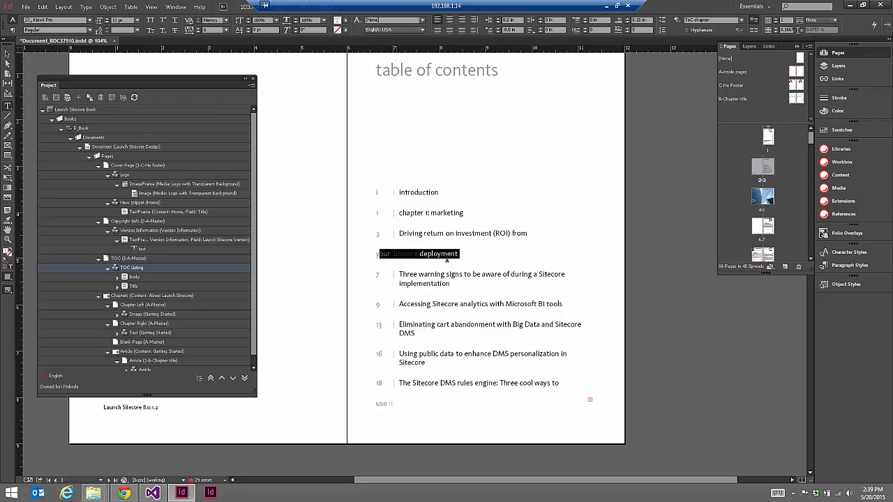
pyautogui.click(409, 276)
pyautogui.moveTo(408, 277); pyautogui.dragTo(462, 367)
pyautogui.click(463, 369)
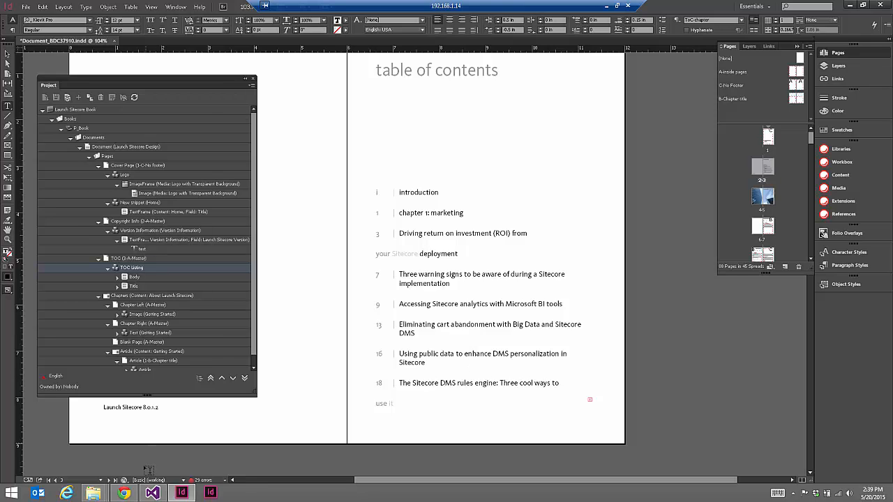
# Step: Switch to the Content Editor in Chrome, expand TOC Listing under the TOC page, and move its Title frame above Body
pyautogui.click(124, 493)
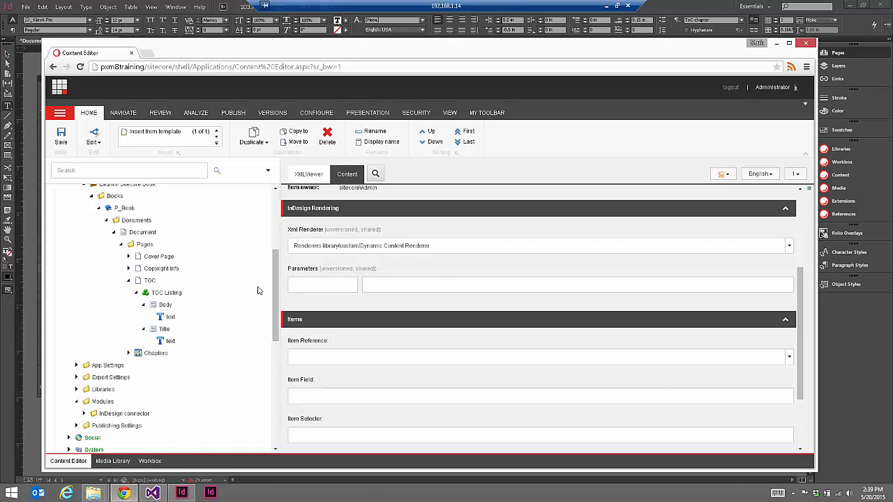
pyautogui.click(128, 280)
pyautogui.click(129, 280)
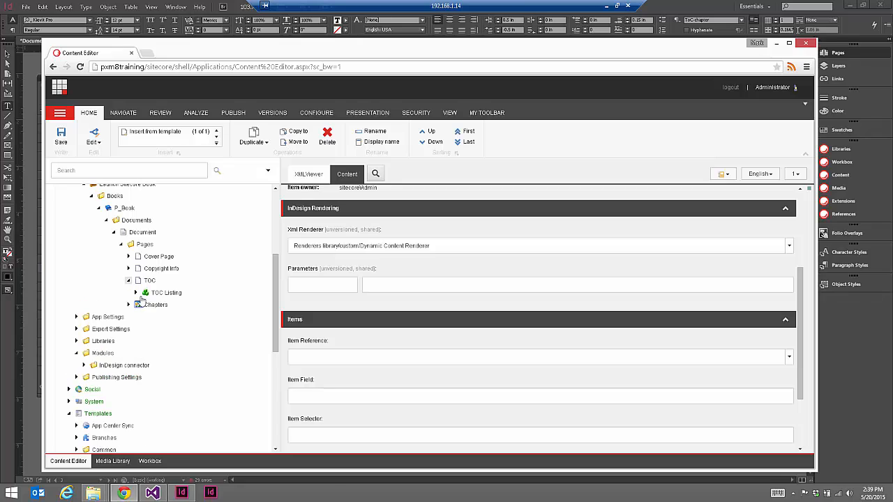
pyautogui.click(136, 292)
pyautogui.click(143, 305)
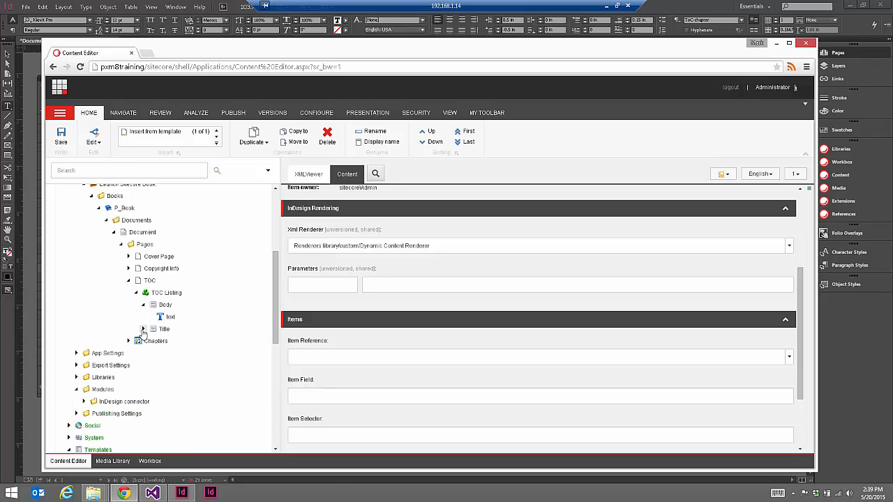
pyautogui.click(143, 329)
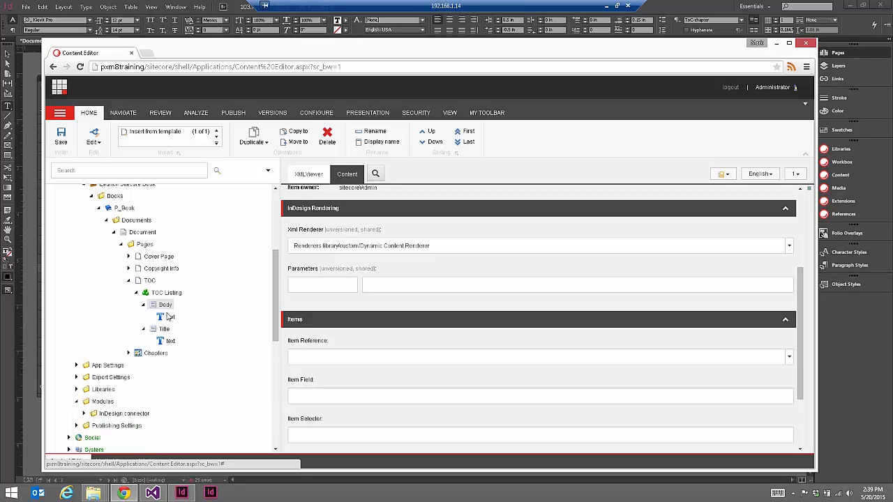
pyautogui.click(163, 329)
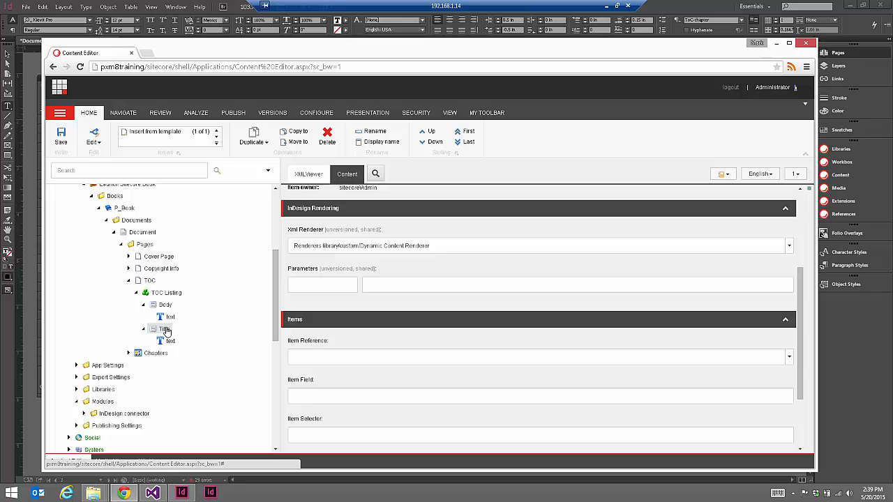
pyautogui.click(432, 134)
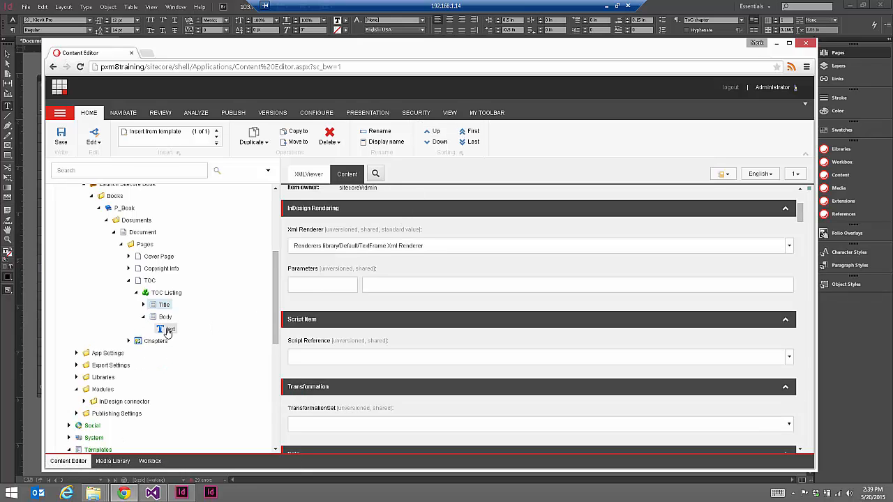
# Step: Delete the text item under the TOC Listing's Body frame
pyautogui.click(168, 330)
pyautogui.click(328, 135)
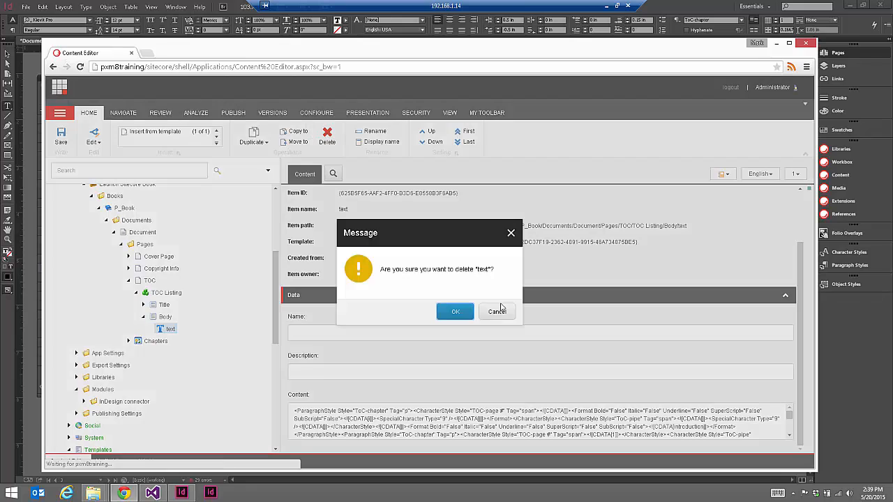
pyautogui.click(459, 312)
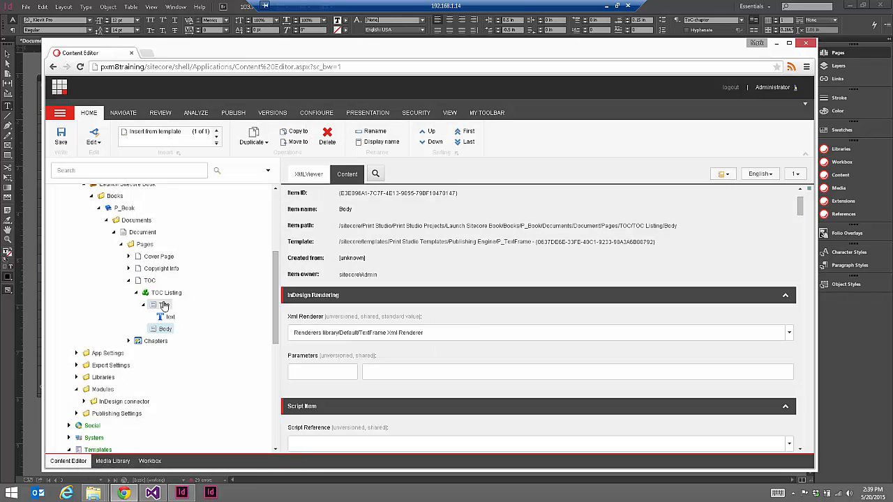
# Step: Open the text item under Title and capitalize its content text as "Table of Contents"
pyautogui.click(168, 316)
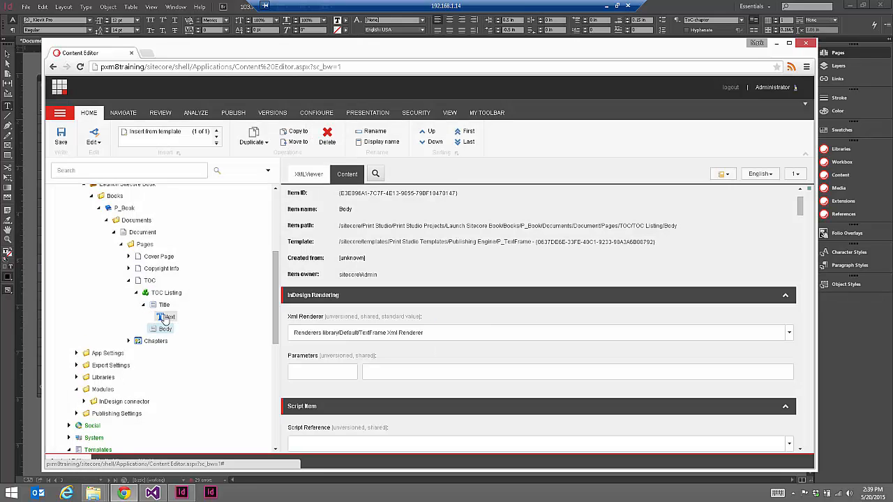
pyautogui.click(452, 412)
pyautogui.moveTo(430, 413); pyautogui.dragTo(448, 413)
pyautogui.click(451, 412)
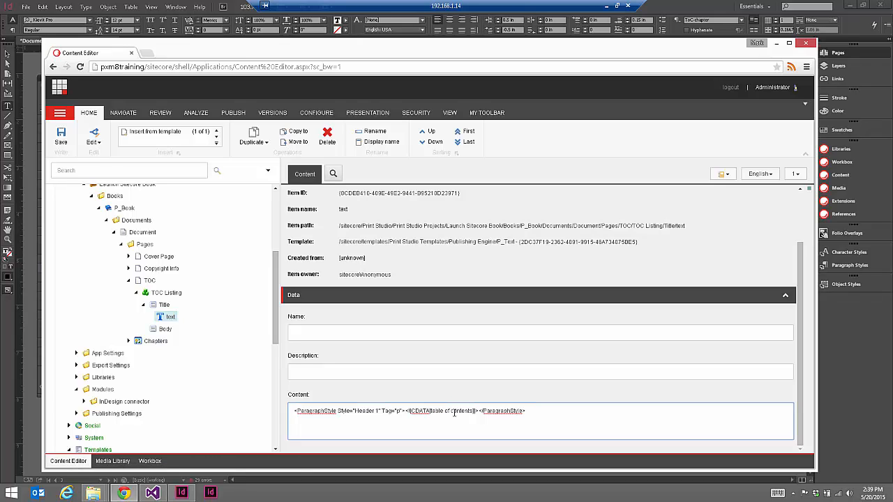
pyautogui.write('C')
pyautogui.press('Delete')
pyautogui.write('T')
# Step: Check the ParagraphStyle element and title wording in the Title text item's content, and save the item
pyautogui.click(350, 412)
pyautogui.moveTo(294, 411); pyautogui.dragTo(363, 413)
pyautogui.click(379, 413)
pyautogui.moveTo(430, 412); pyautogui.dragTo(457, 413)
pyautogui.click(431, 412)
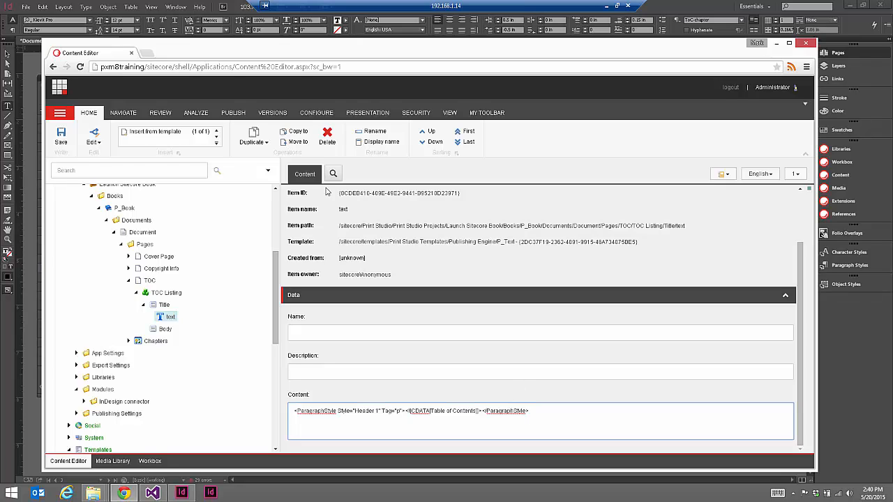
pyautogui.click(60, 135)
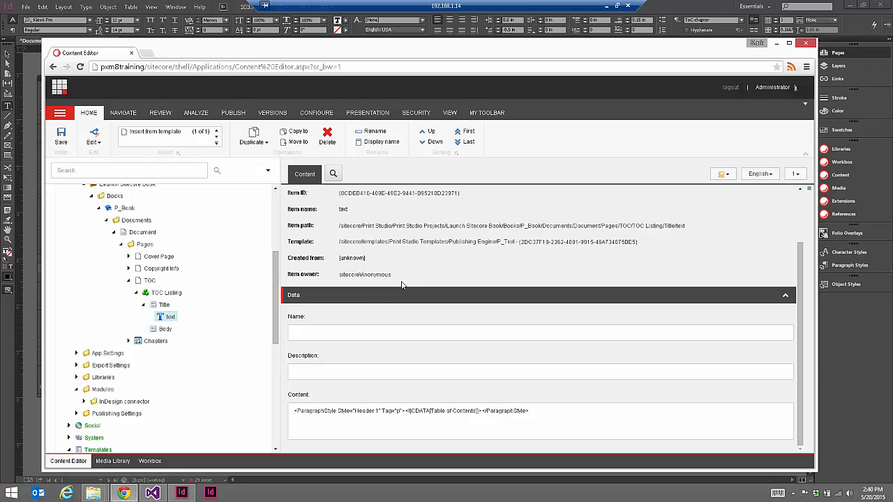
# Step: Copy the Chapters repeater item from the book's Pages folder into the TOC Listing's Body frame
pyautogui.click(163, 329)
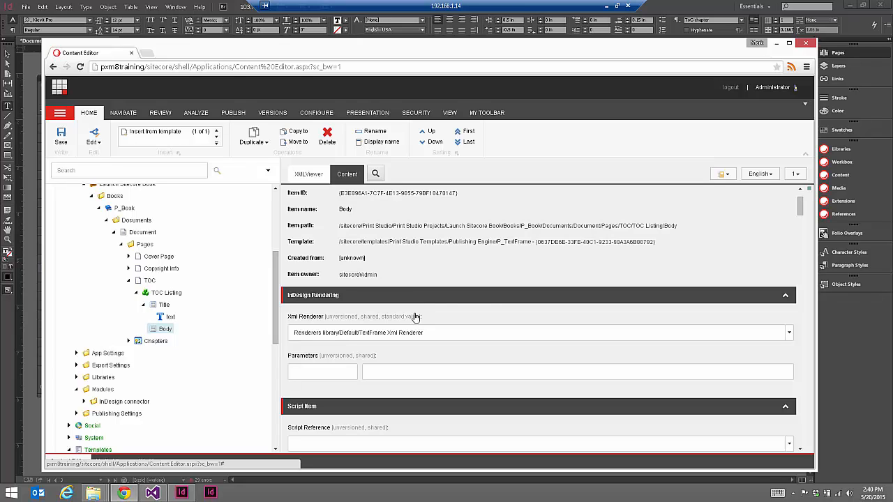
pyautogui.moveTo(277, 330); pyautogui.dragTo(276, 349)
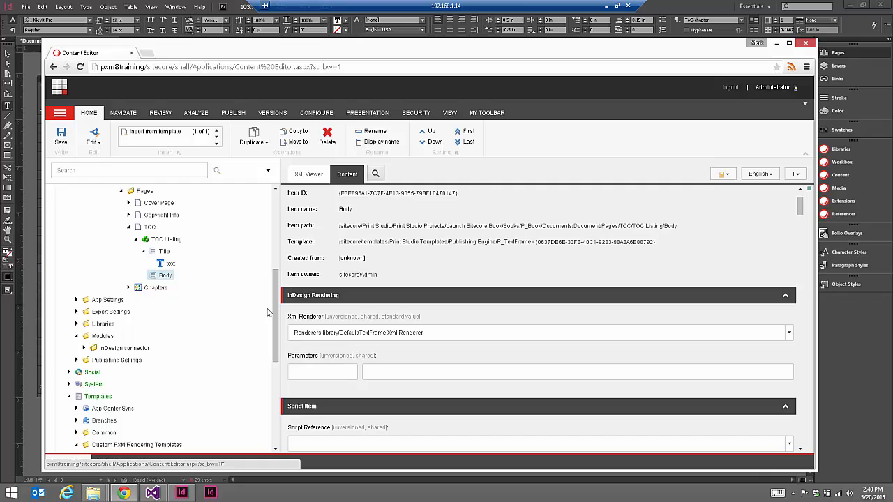
pyautogui.click(129, 288)
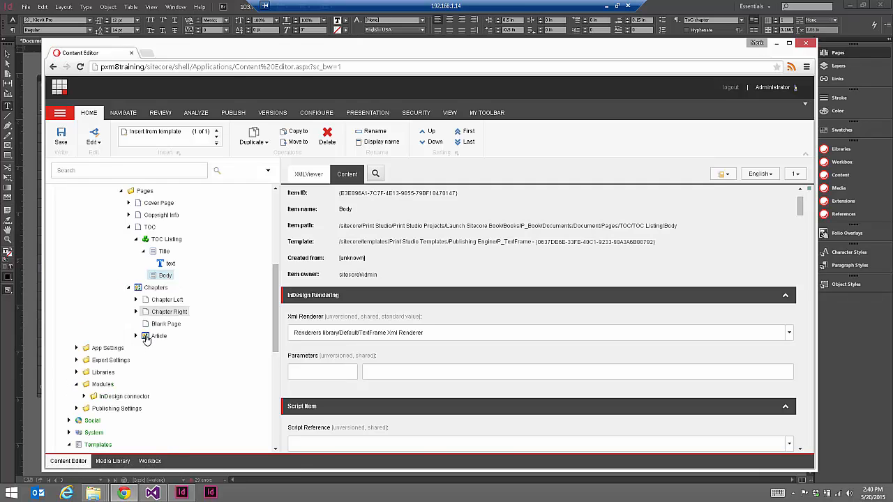
pyautogui.click(136, 335)
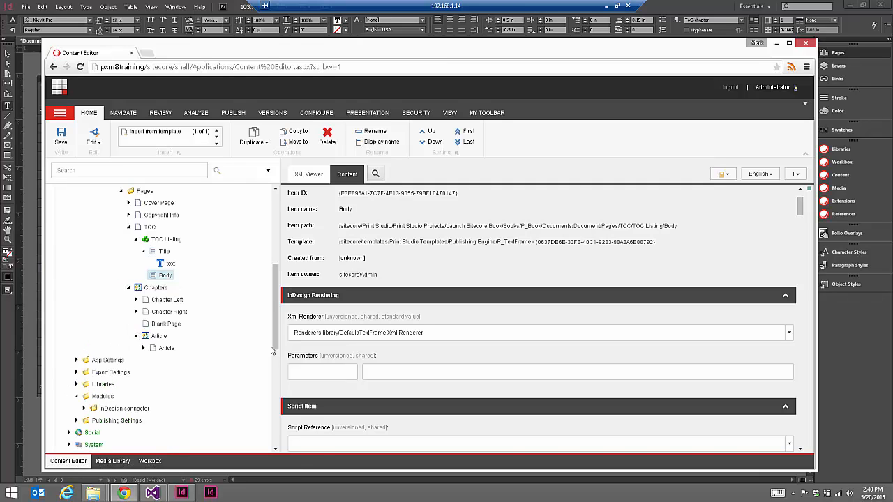
pyautogui.click(160, 288)
pyautogui.rightClick(162, 290)
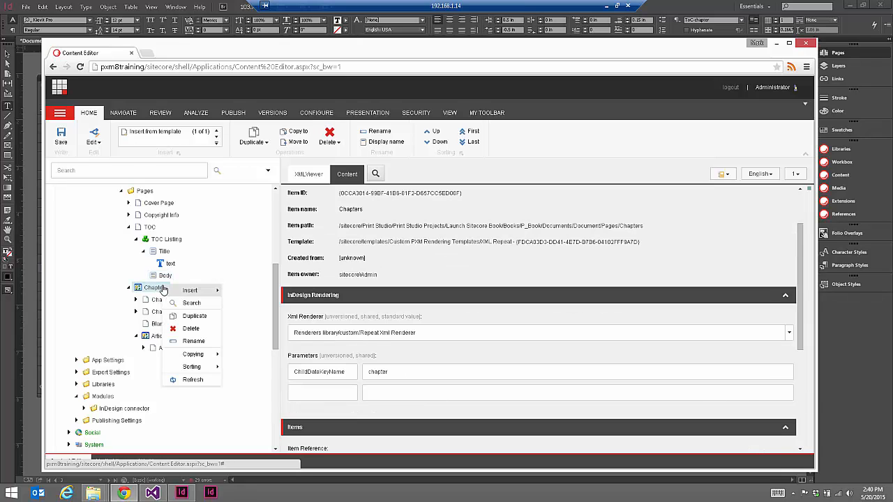
pyautogui.moveTo(196, 356)
pyautogui.click(244, 356)
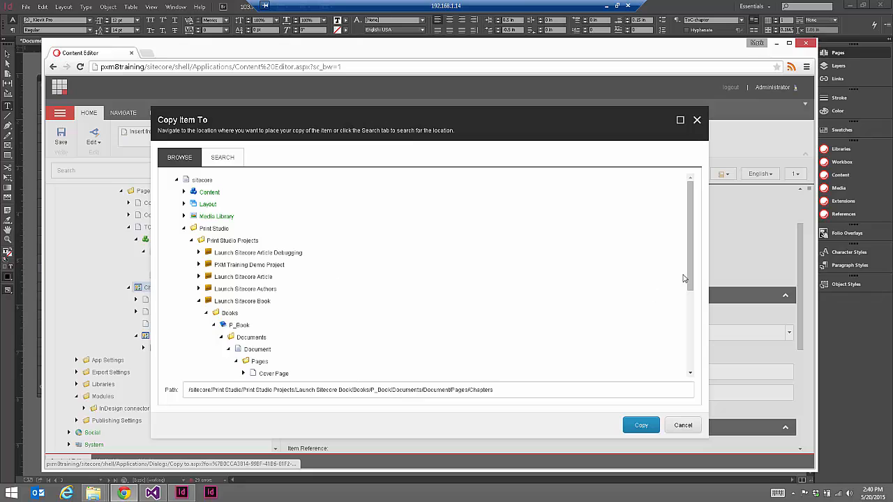
pyautogui.moveTo(691, 279); pyautogui.dragTo(690, 342)
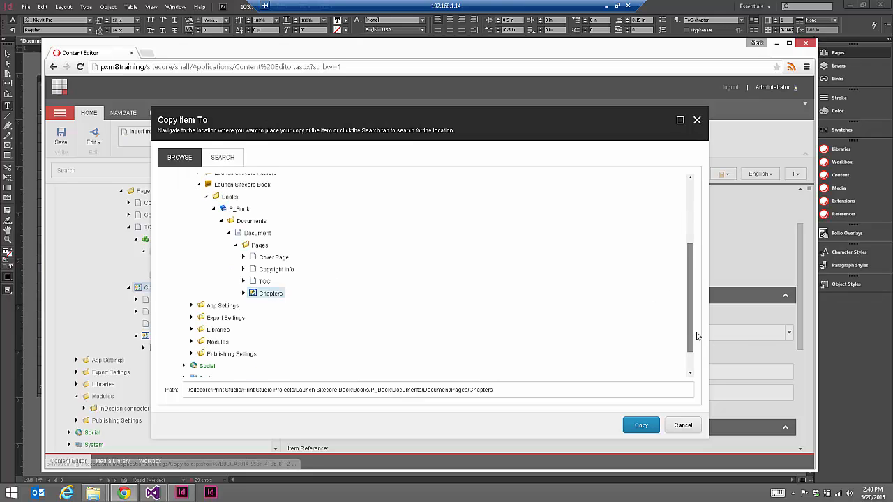
pyautogui.click(243, 279)
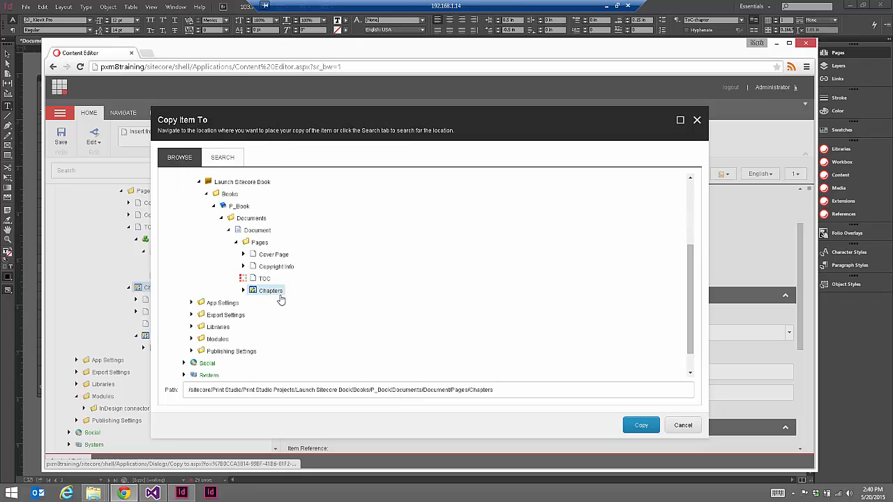
pyautogui.click(250, 290)
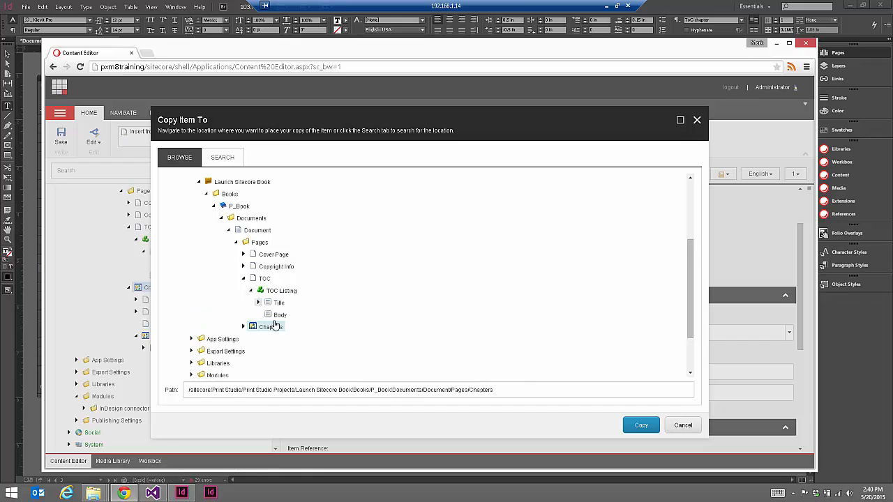
pyautogui.click(279, 315)
pyautogui.click(643, 426)
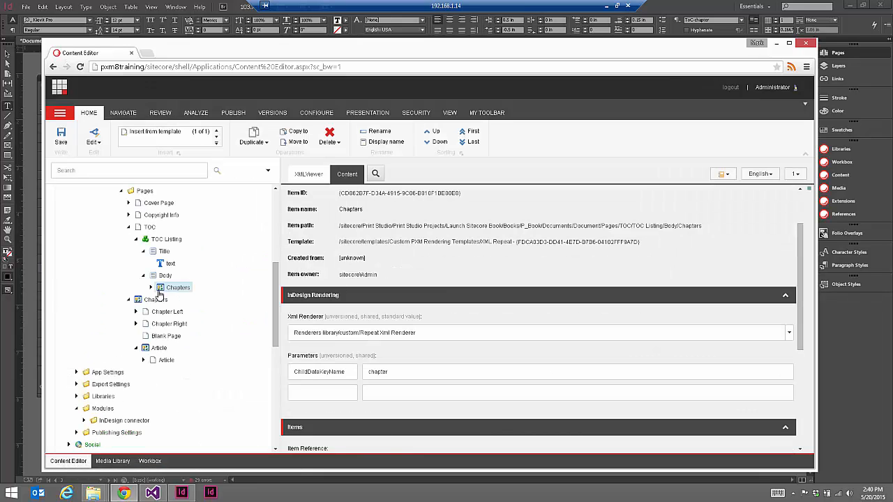
# Step: Delete the Chapter Left, Chapter Right and Blank Page items from the copied Chapters repeater under Body
pyautogui.click(150, 287)
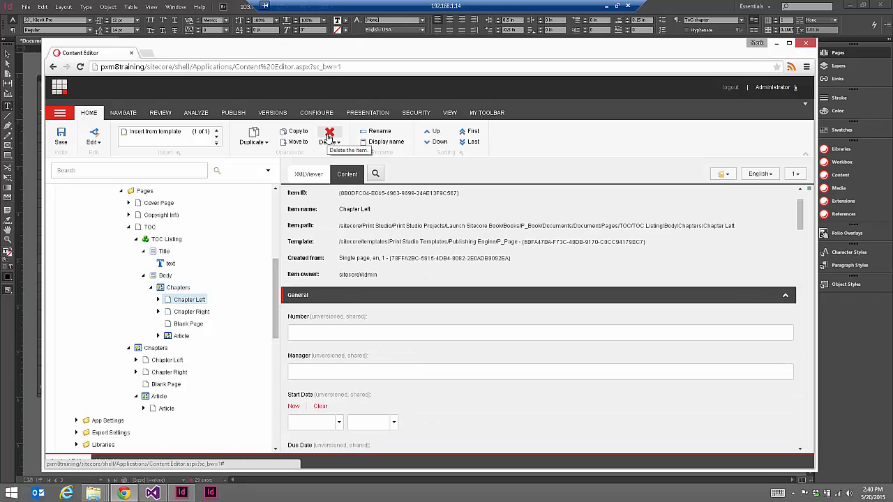
pyautogui.click(329, 136)
pyautogui.click(454, 311)
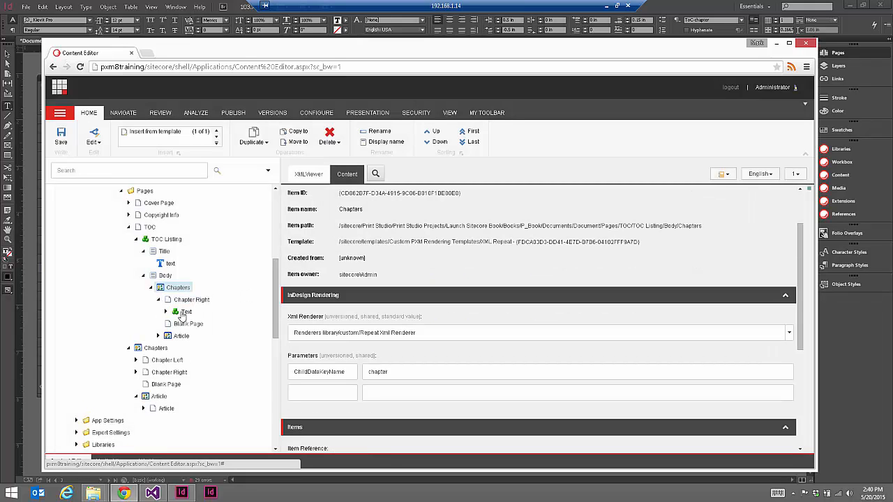
pyautogui.click(187, 300)
pyautogui.click(328, 137)
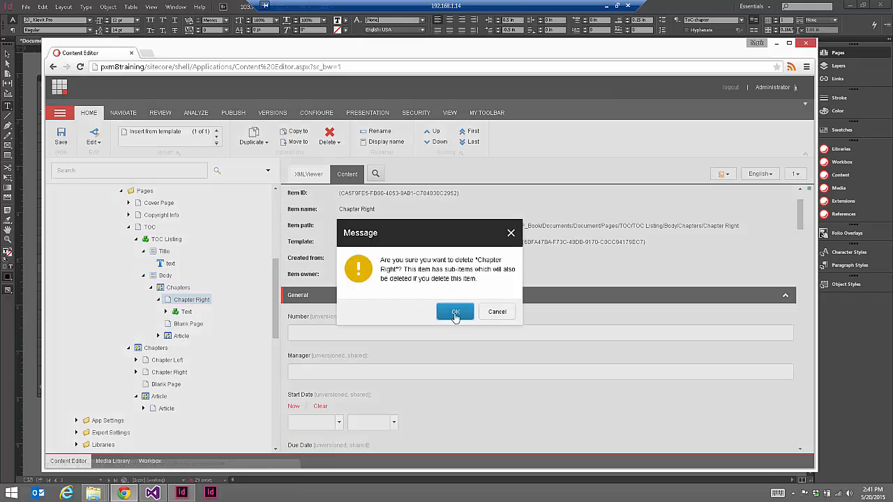
pyautogui.press('Return')
pyautogui.click(187, 300)
pyautogui.click(328, 136)
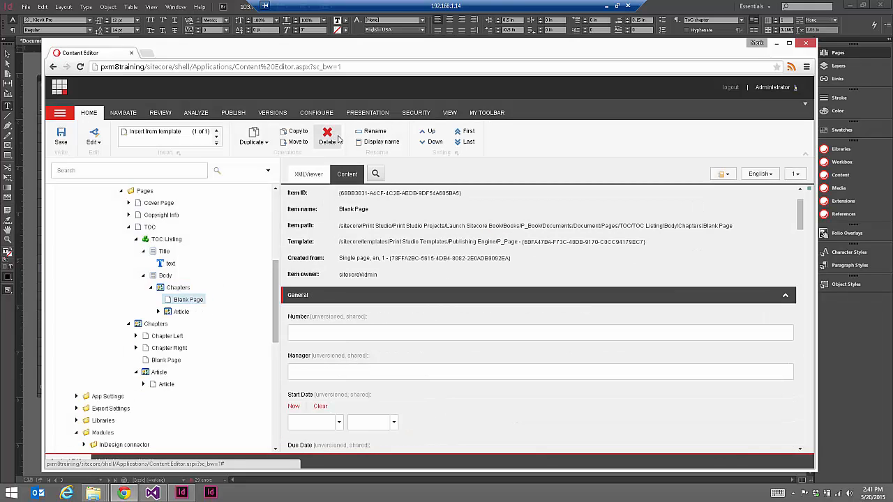
pyautogui.click(452, 318)
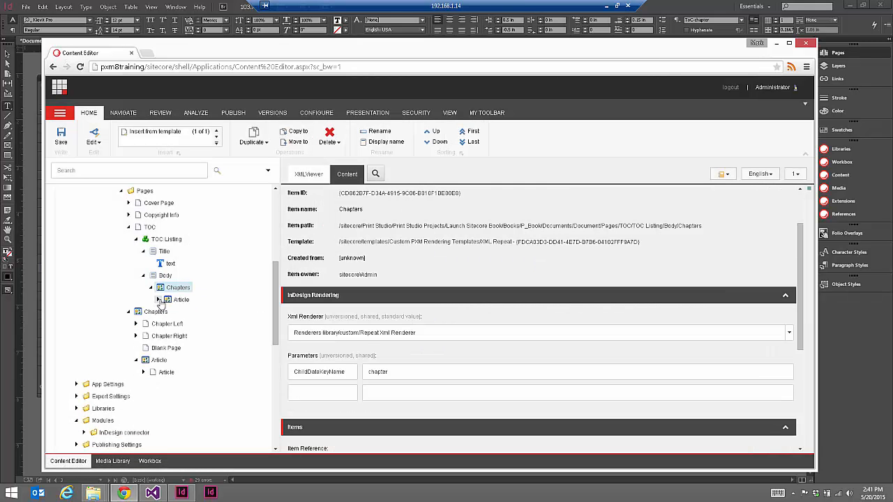
# Step: Delete the Article page nested inside the Article repeater of the copied Chapters item
pyautogui.click(160, 300)
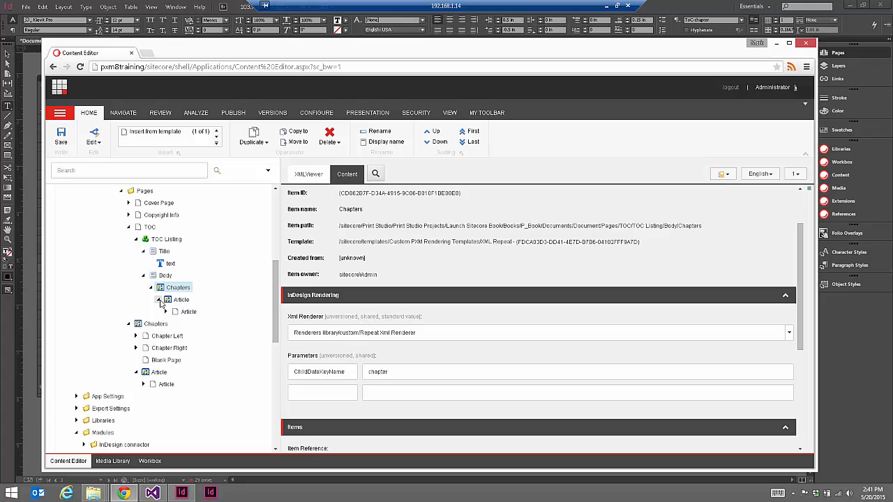
pyautogui.click(165, 311)
pyautogui.click(187, 312)
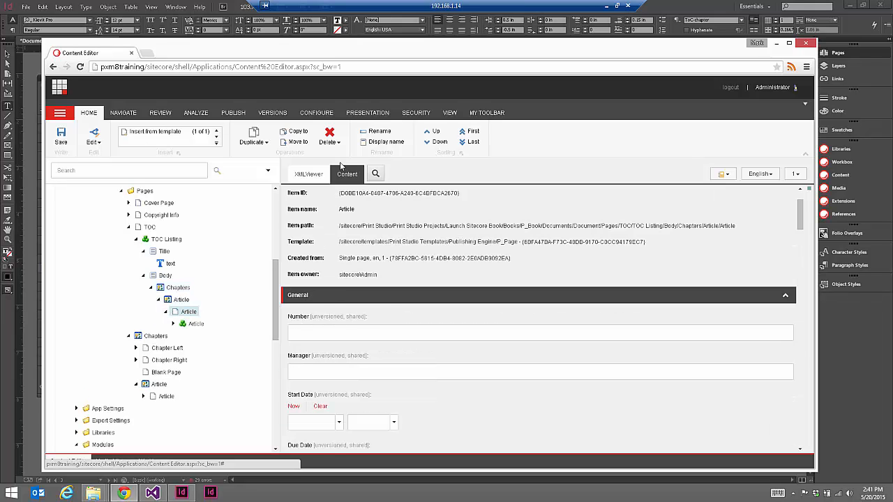
pyautogui.click(331, 137)
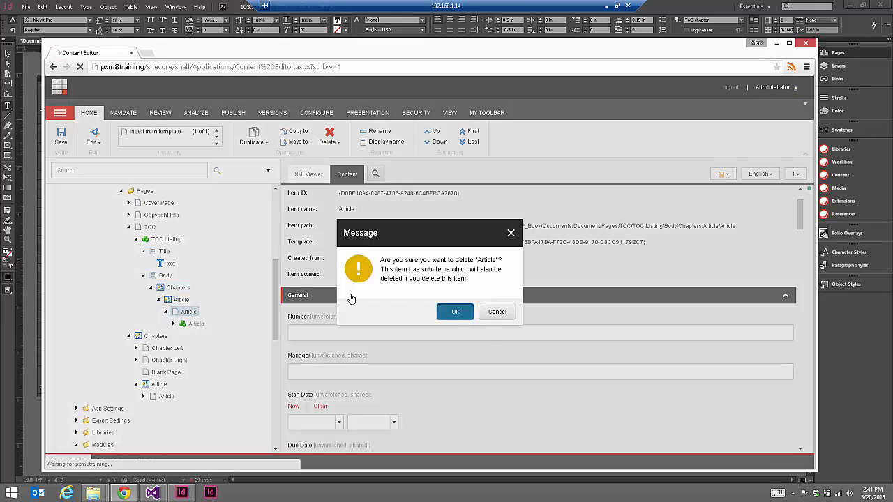
pyautogui.press('Return')
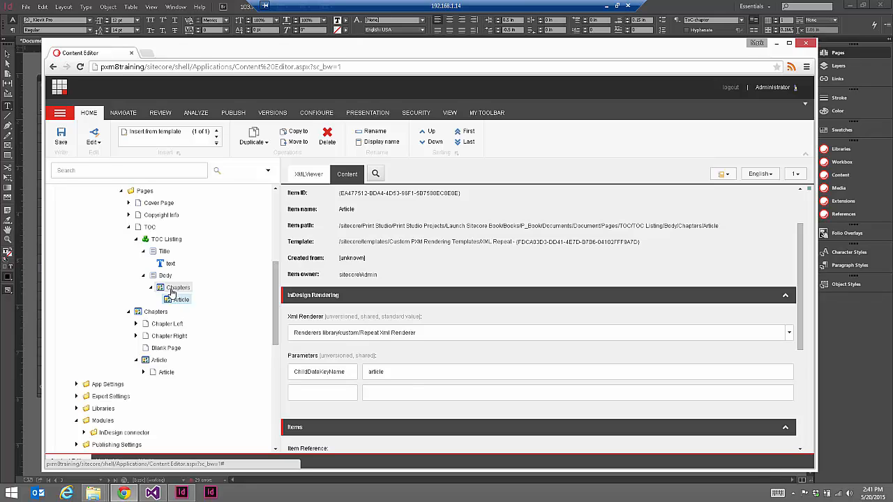
# Step: Check the rendering parameters and item reference of the Chapters repeater under Body
pyautogui.click(171, 291)
pyautogui.scroll(-1, 432, 345)
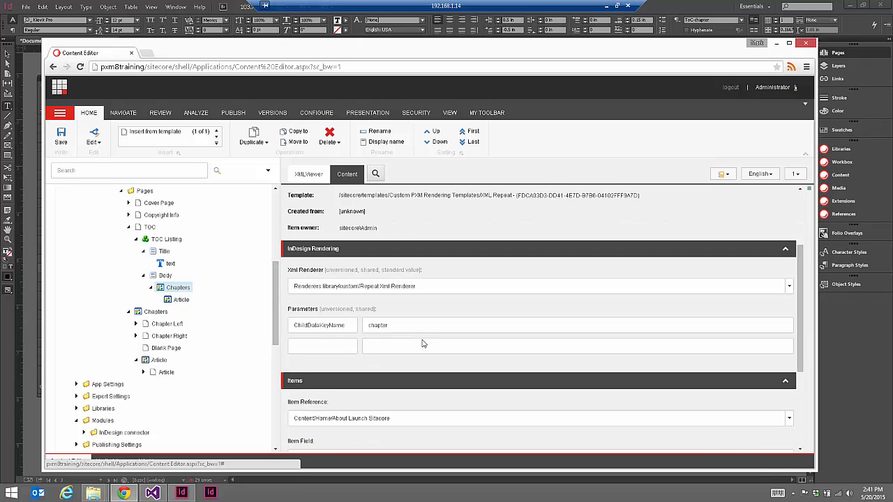
pyautogui.click(178, 300)
pyautogui.click(177, 287)
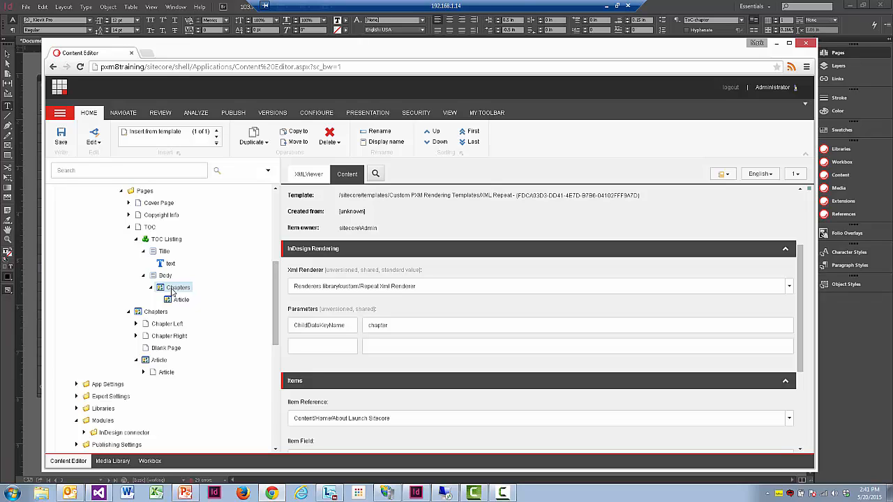
# Step: Expand Chapter Left and Chapter Right under the original Chapters and check the Data Key of Chapter Right's Text snippet
pyautogui.click(136, 324)
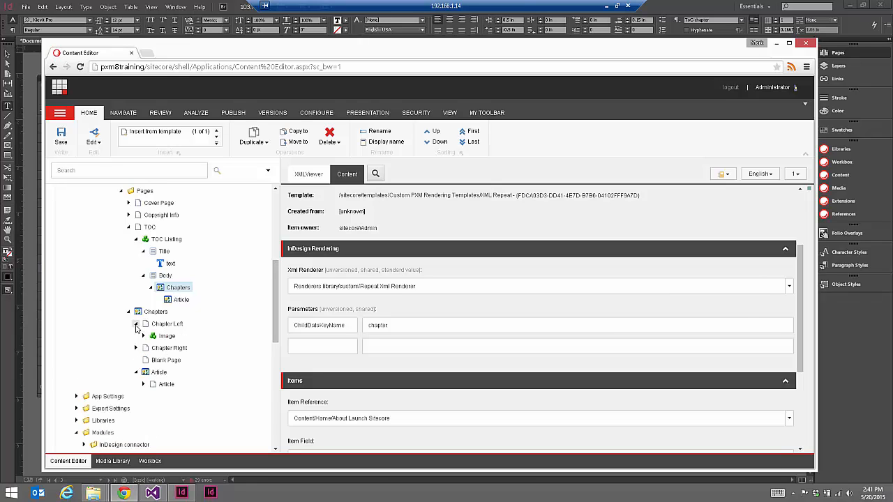
pyautogui.click(136, 347)
pyautogui.click(165, 360)
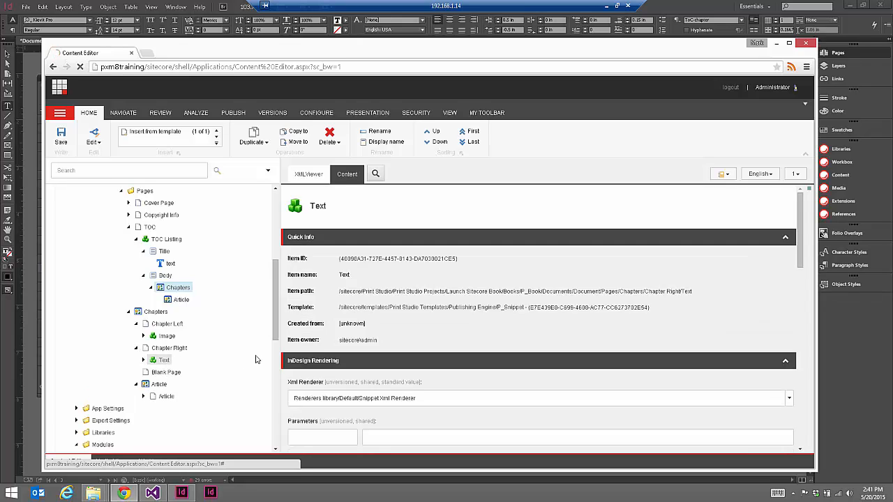
pyautogui.scroll(-10, 502, 286)
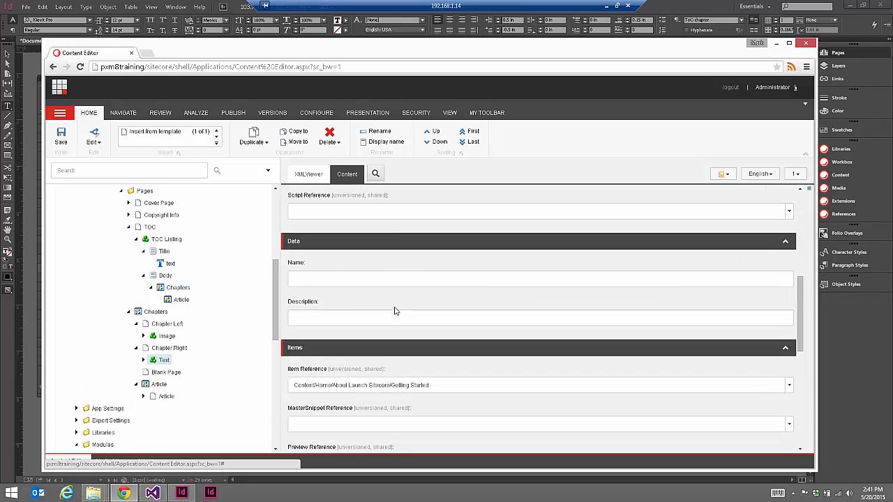
pyautogui.scroll(-2, 395, 310)
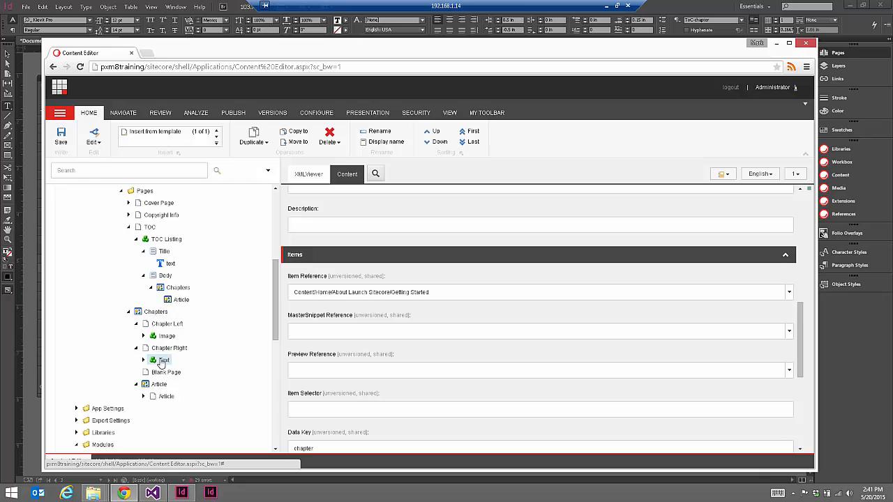
pyautogui.doubleClick(309, 447)
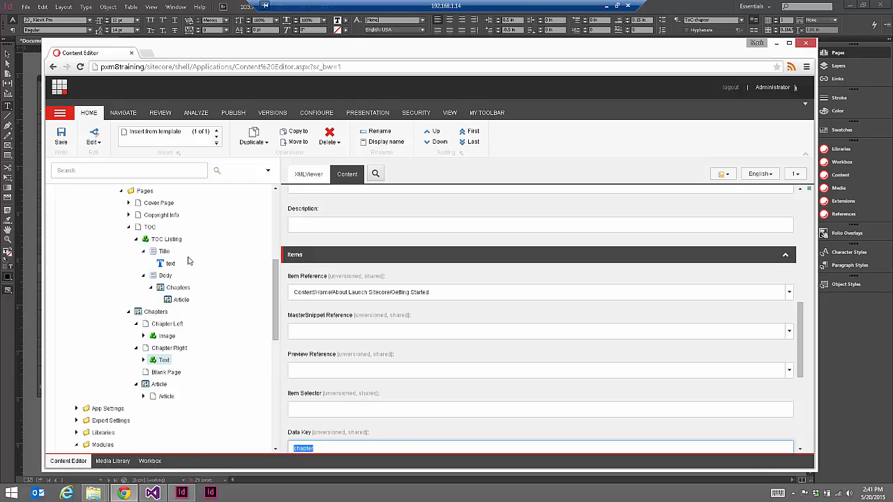
# Step: Copy the Text snippet from Chapter Right into the Chapters repeater under the TOC Listing's Body frame
pyautogui.rightClick(164, 364)
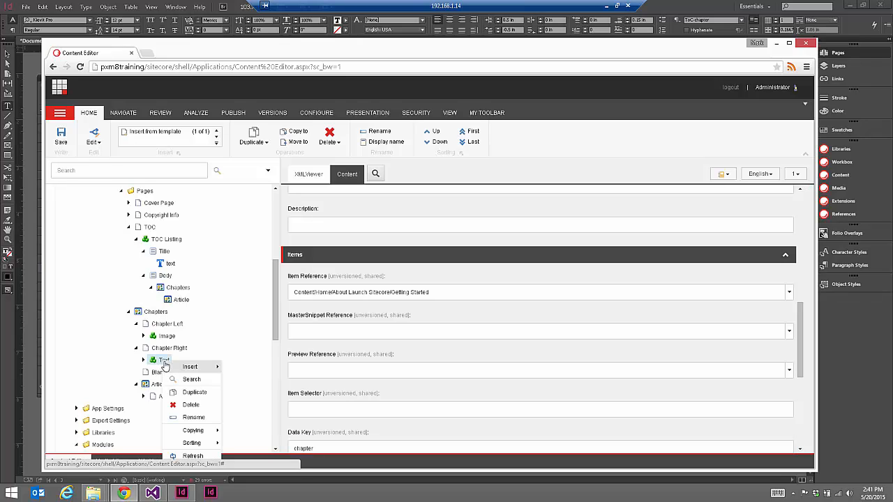
pyautogui.click(212, 431)
pyautogui.rightClick(162, 361)
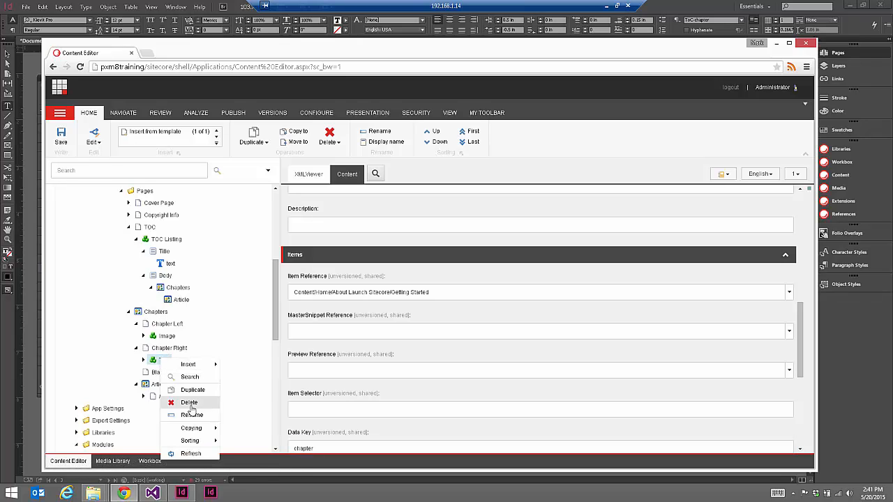
pyautogui.moveTo(209, 428)
pyautogui.click(255, 432)
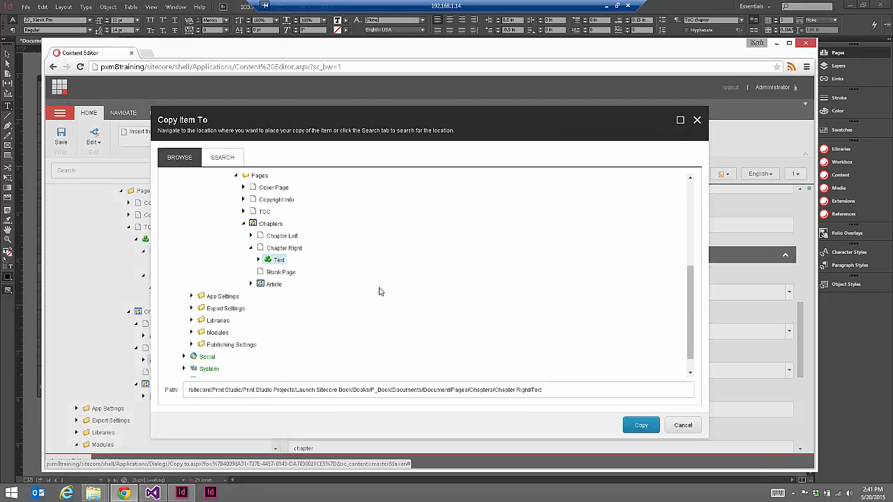
pyautogui.scroll(1, 378, 290)
pyautogui.scroll(1, 333, 305)
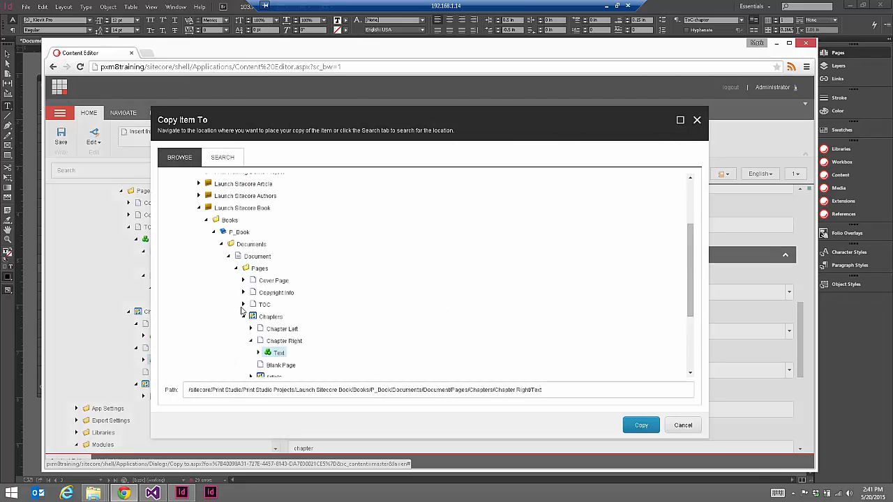
pyautogui.click(244, 305)
pyautogui.click(250, 317)
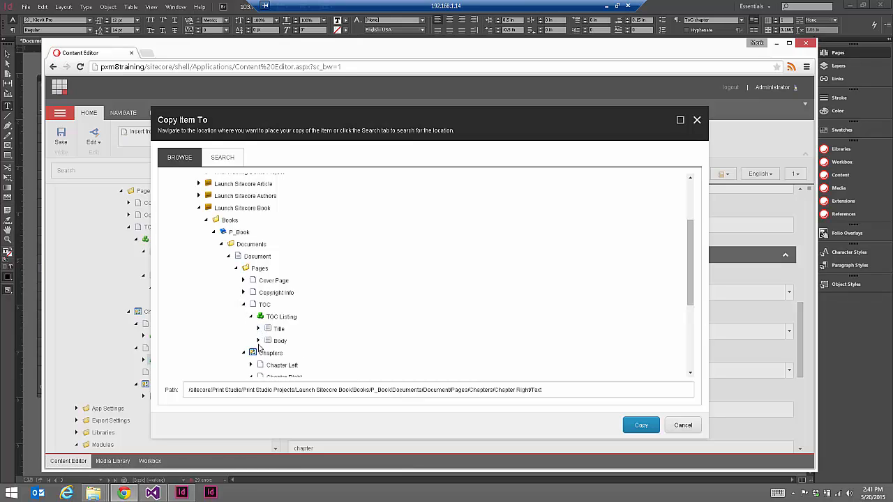
pyautogui.click(258, 340)
pyautogui.click(266, 353)
pyautogui.click(292, 353)
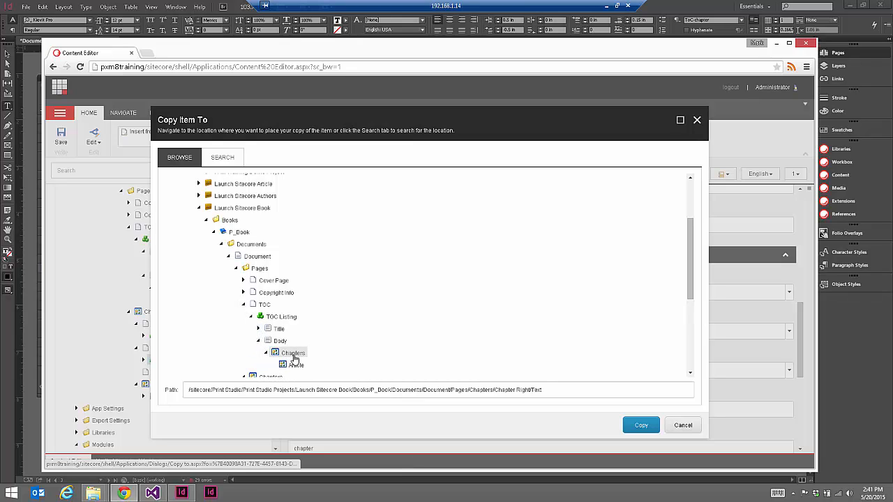
pyautogui.press('Return')
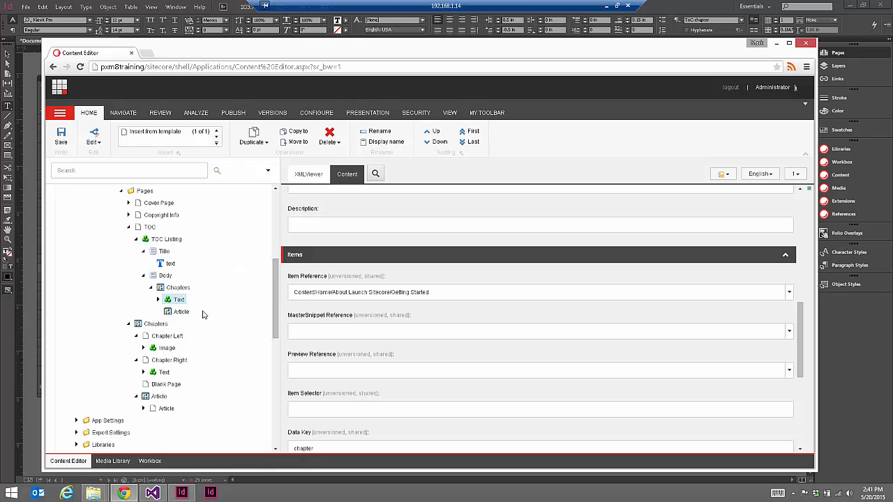
# Step: Delete the TextFrame nested in the Text snippet of the TOC Listing's Chapters repeater
pyautogui.click(158, 300)
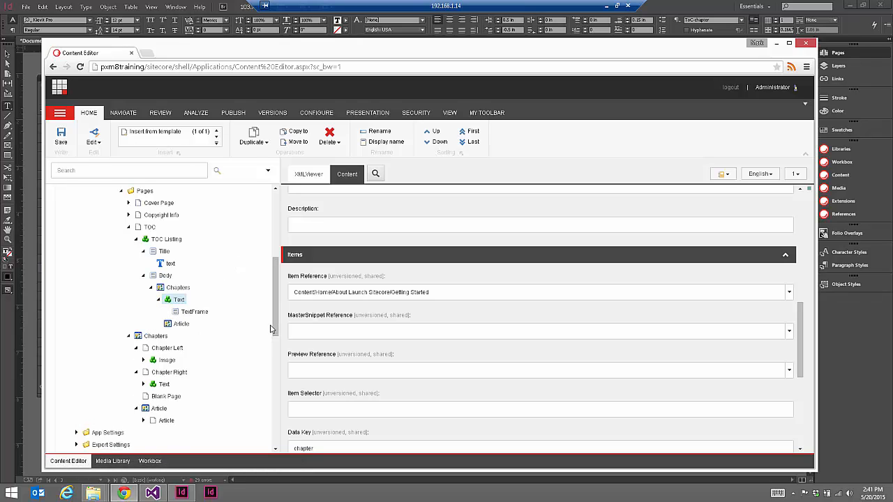
pyautogui.click(185, 312)
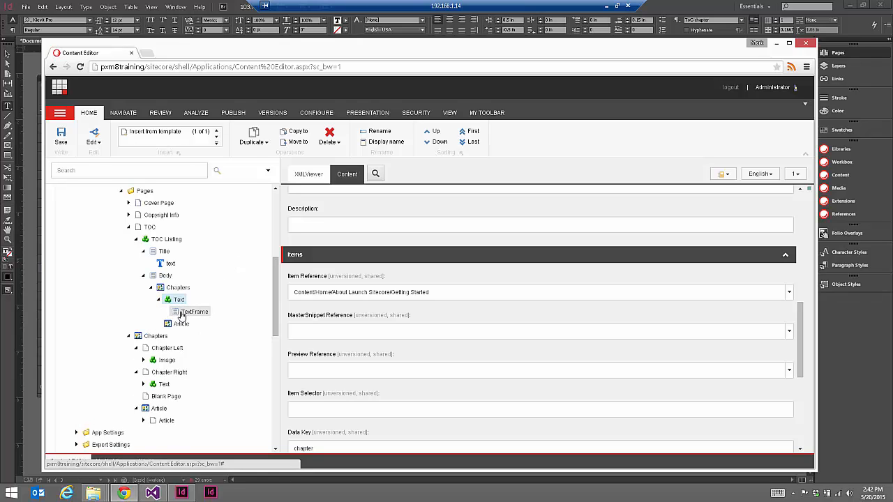
pyautogui.click(326, 136)
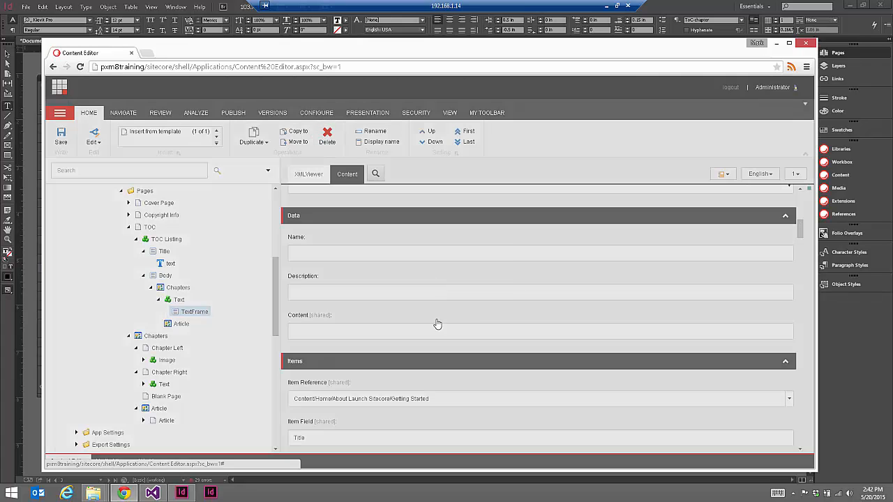
pyautogui.click(446, 312)
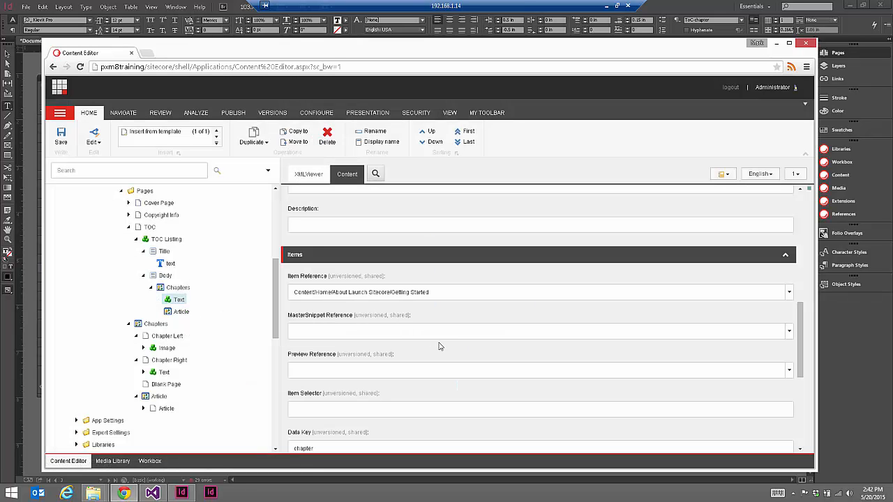
# Step: Check the Text snippet's Data Key and insert a ParagraphStyle item named Chapter Title under the snippet
pyautogui.doubleClick(292, 447)
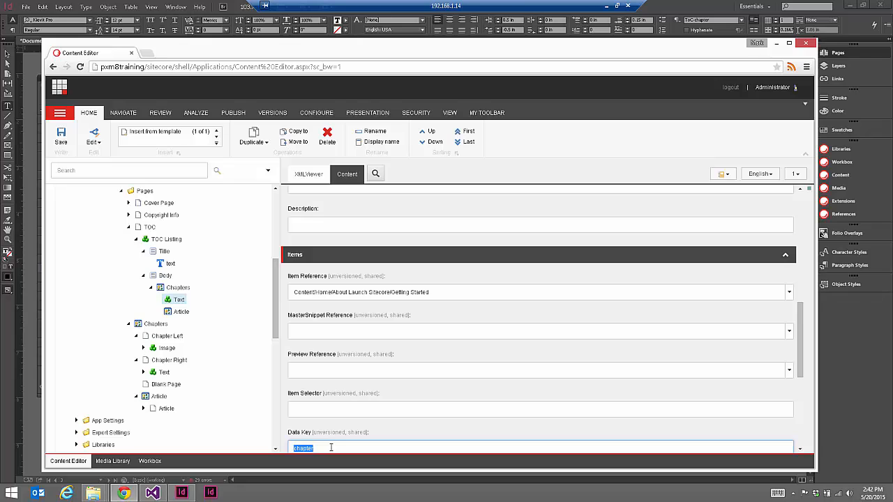
pyautogui.scroll(3, 370, 358)
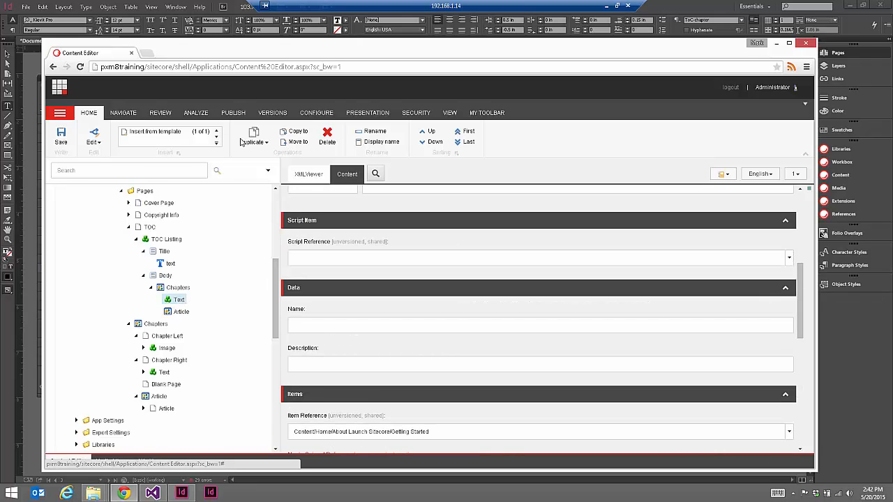
pyautogui.click(159, 135)
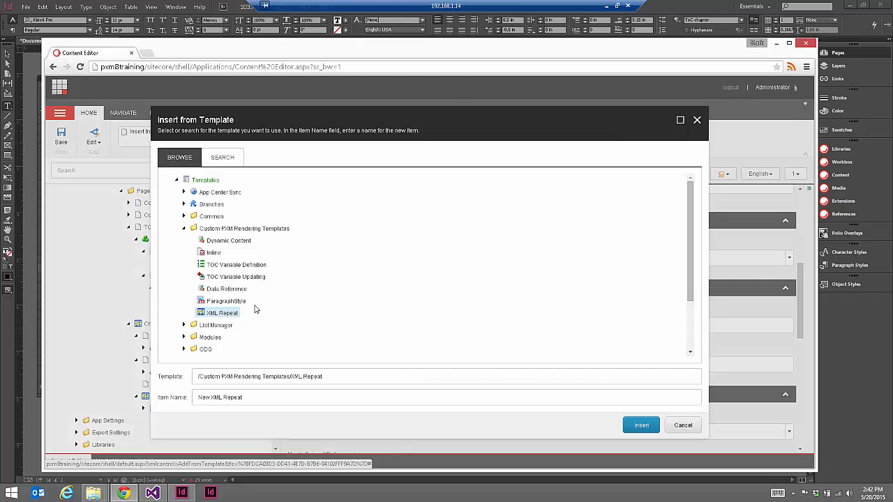
pyautogui.click(230, 301)
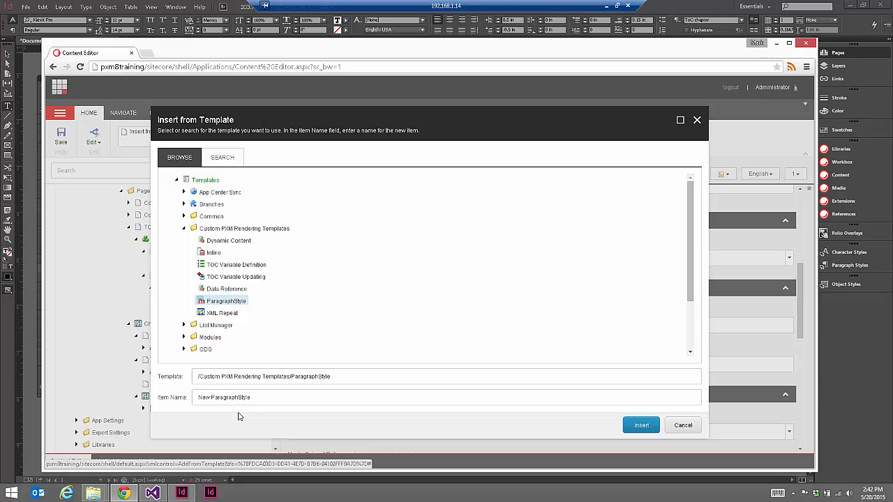
pyautogui.click(201, 397)
pyautogui.hotkey('ctrl', 'a')
pyautogui.write('C')
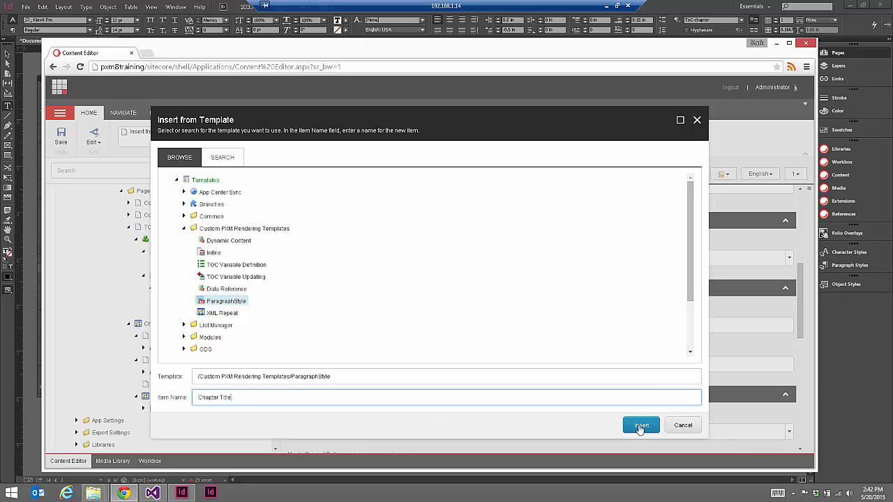
pyautogui.click(640, 425)
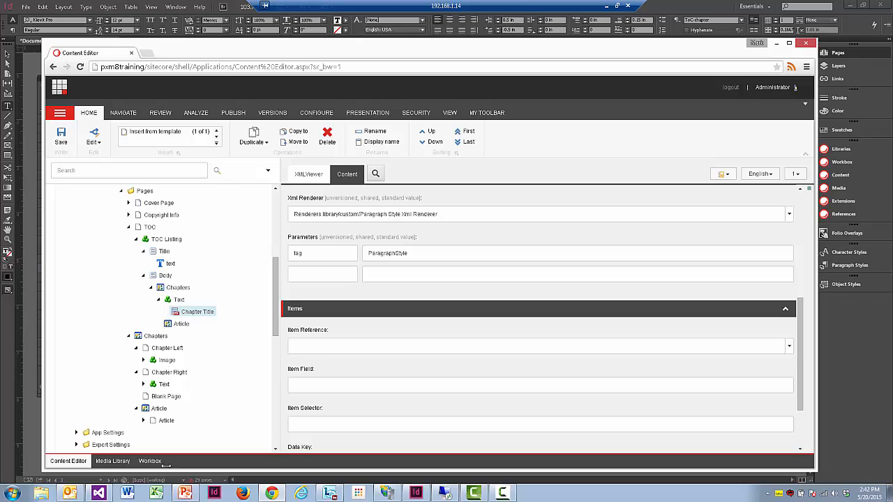
# Step: Set the Item Field of the Chapter Title paragraph style to Title
pyautogui.click(306, 388)
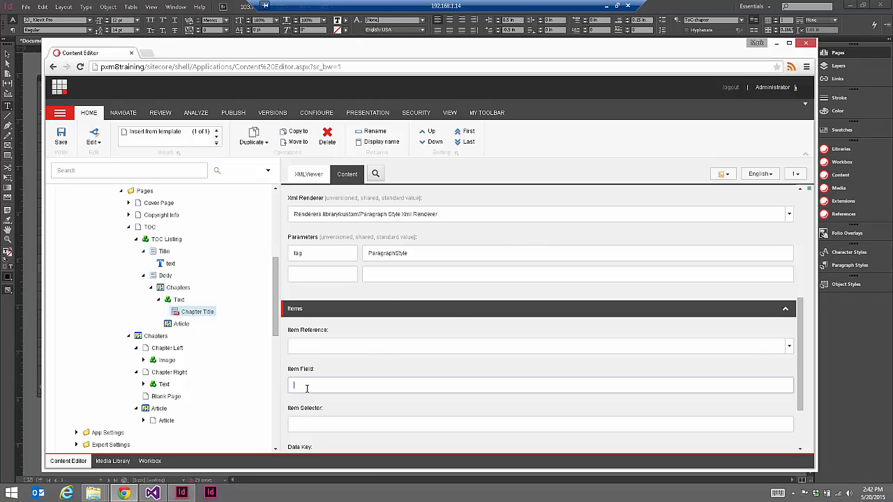
pyautogui.write('Tit')
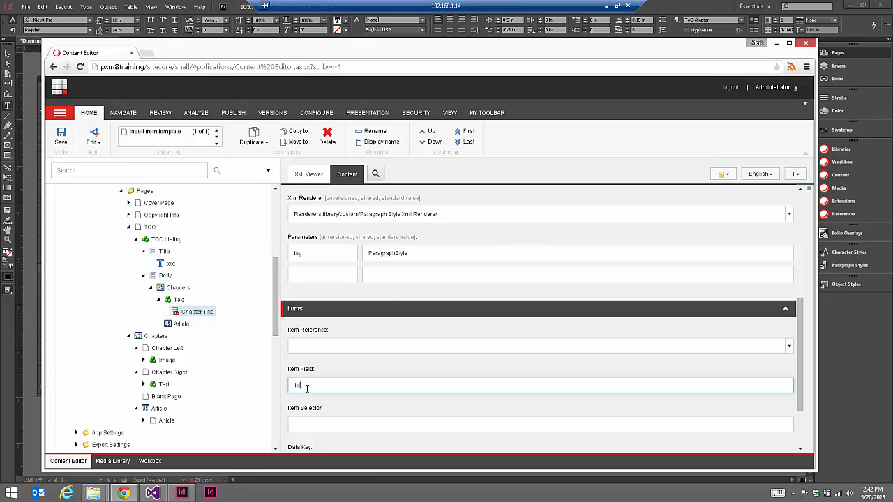
pyautogui.write('le')
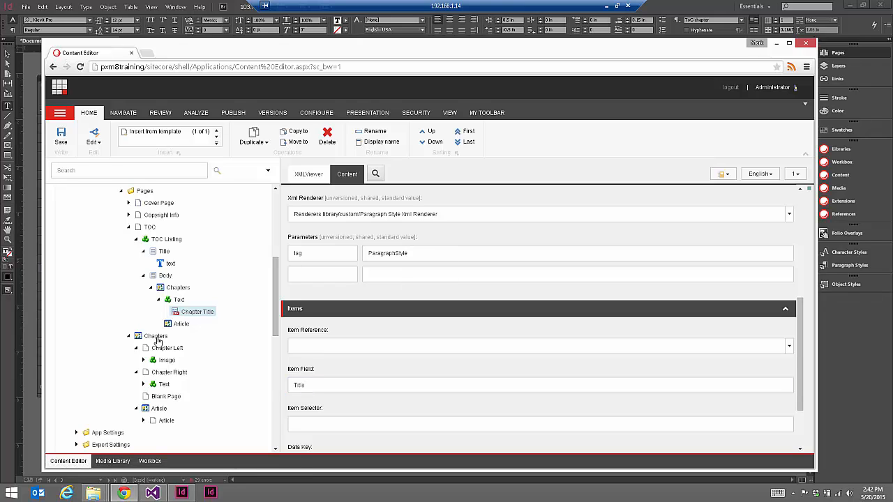
# Step: Render the TOC Listing's Chapters repeater deep as XML and examine the ParagraphStyle entries generated for the chapter titles
pyautogui.click(168, 290)
pyautogui.click(287, 177)
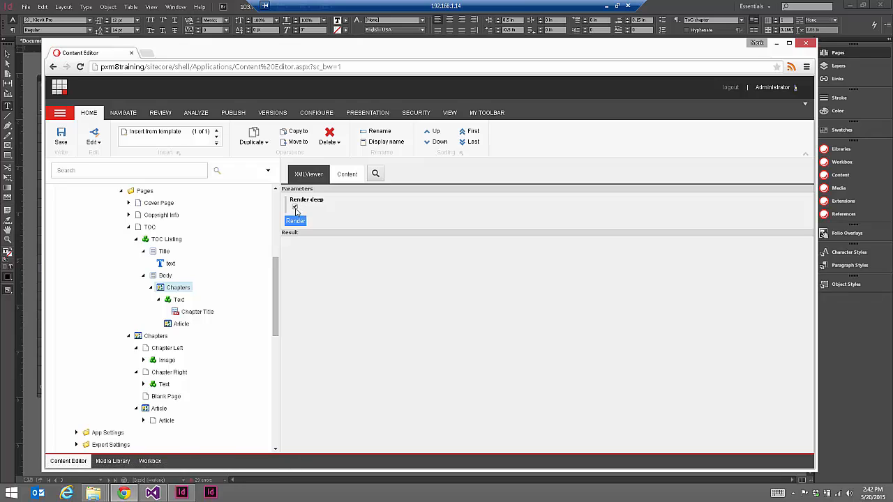
pyautogui.click(296, 222)
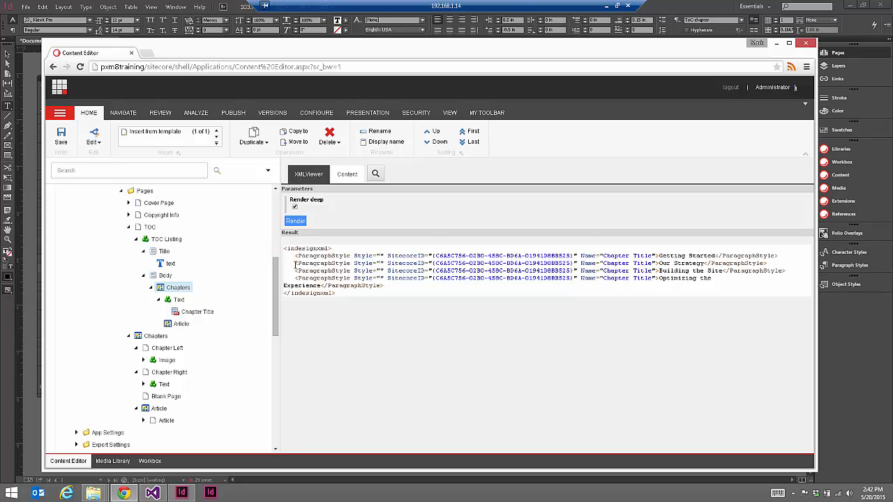
pyautogui.moveTo(294, 258); pyautogui.dragTo(313, 256)
pyautogui.moveTo(657, 256); pyautogui.dragTo(722, 257)
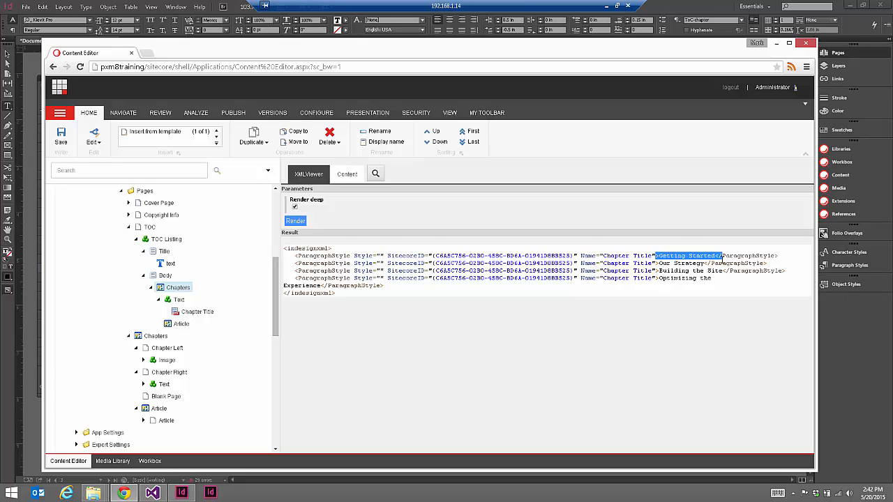
pyautogui.click(372, 247)
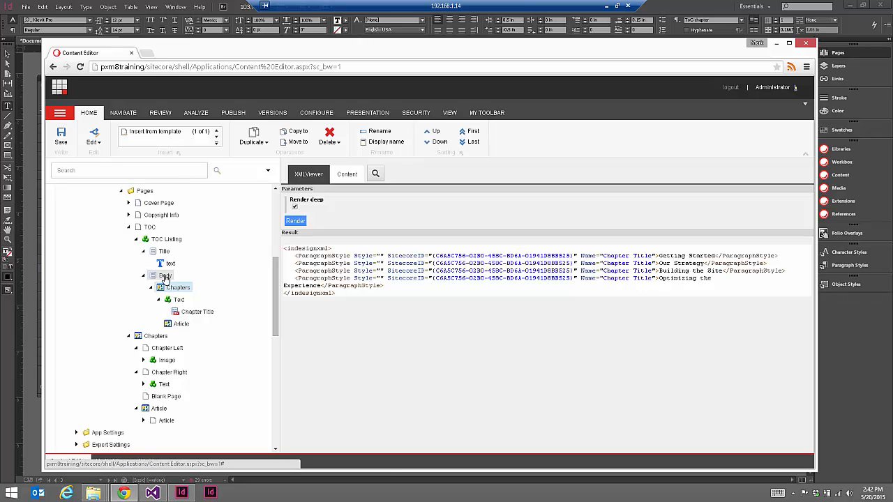
pyautogui.moveTo(298, 256); pyautogui.dragTo(552, 293)
pyautogui.click(549, 293)
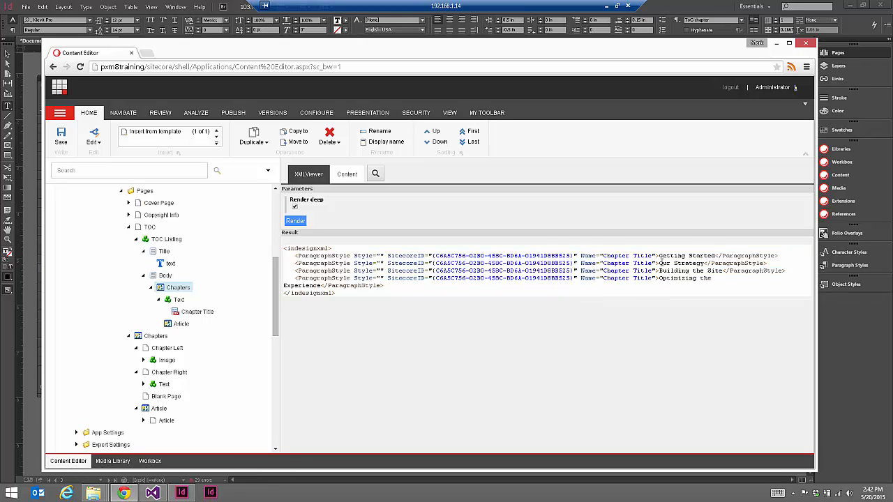
pyautogui.moveTo(660, 256); pyautogui.dragTo(703, 253)
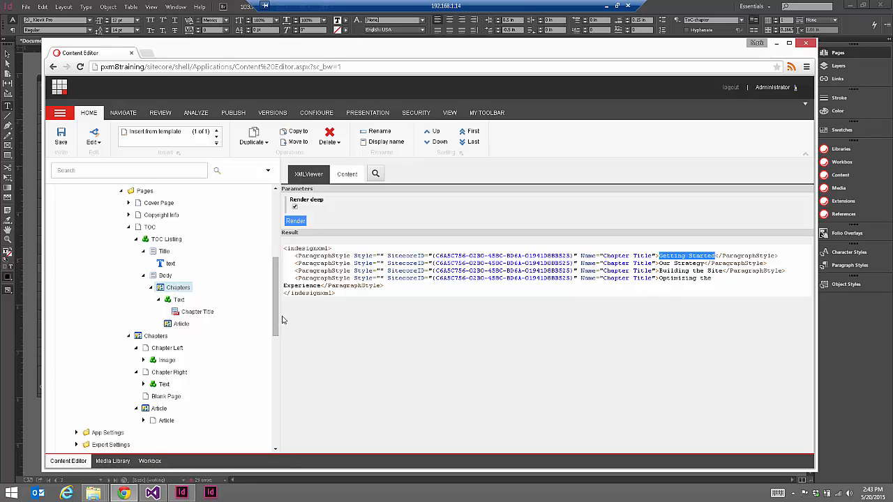
# Step: Copy the Article snippet from the original Chapters' Article page into the Article repeater under the TOC Listing's Chapters repeater
pyautogui.scroll(-1, 179, 289)
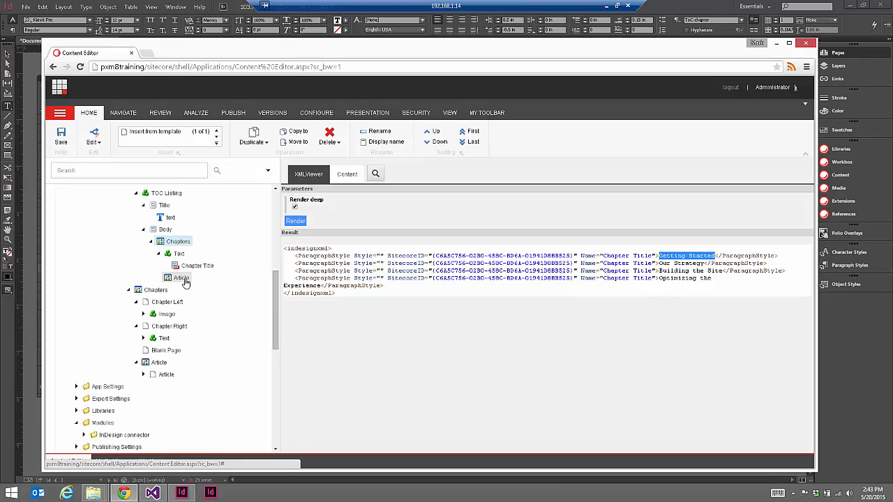
pyautogui.click(143, 374)
pyautogui.click(150, 387)
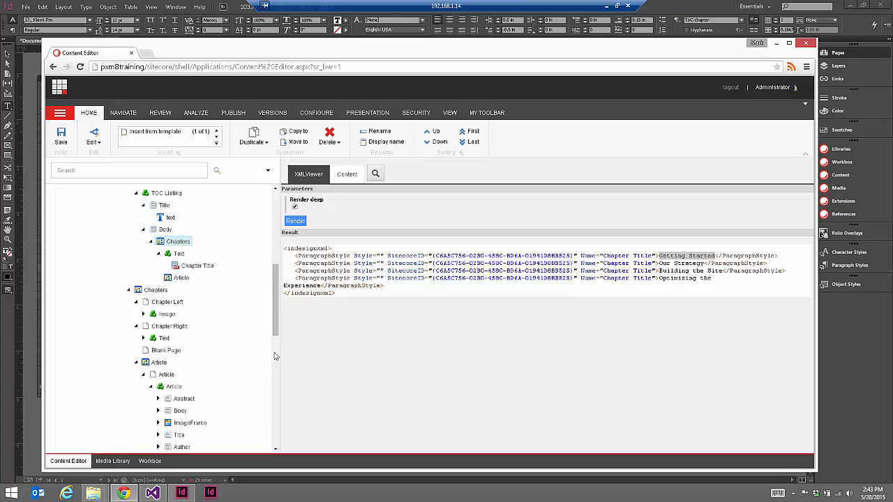
pyautogui.scroll(-2, 182, 296)
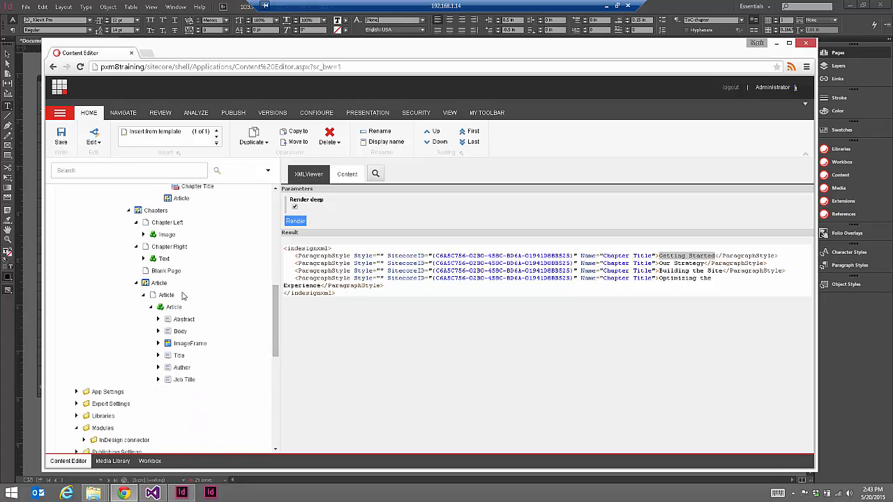
pyautogui.rightClick(178, 308)
pyautogui.moveTo(230, 378)
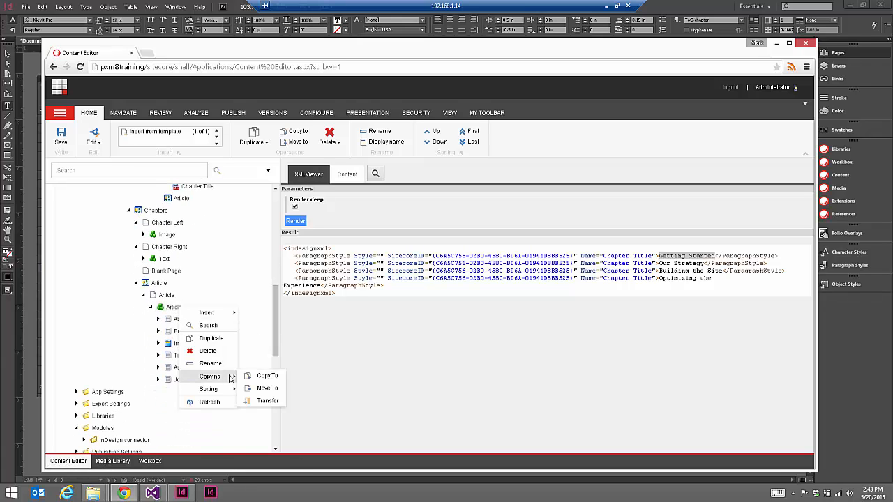
pyautogui.click(270, 376)
pyautogui.scroll(-2, 353, 261)
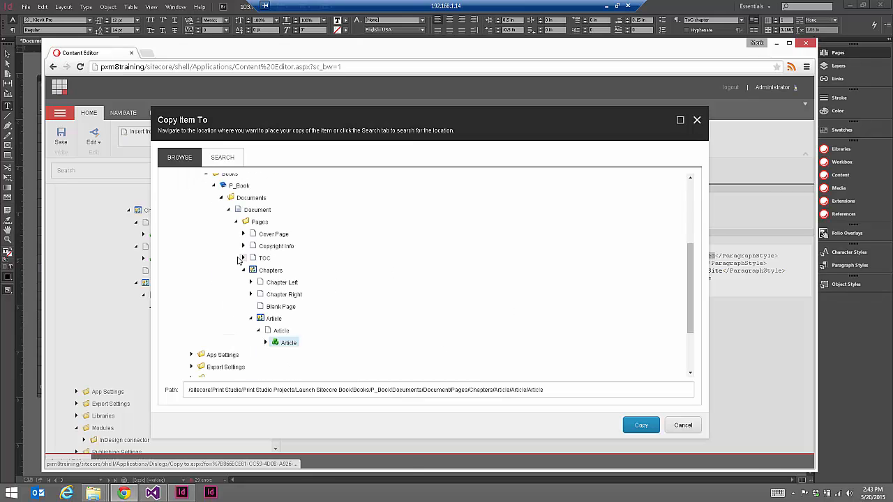
pyautogui.click(250, 270)
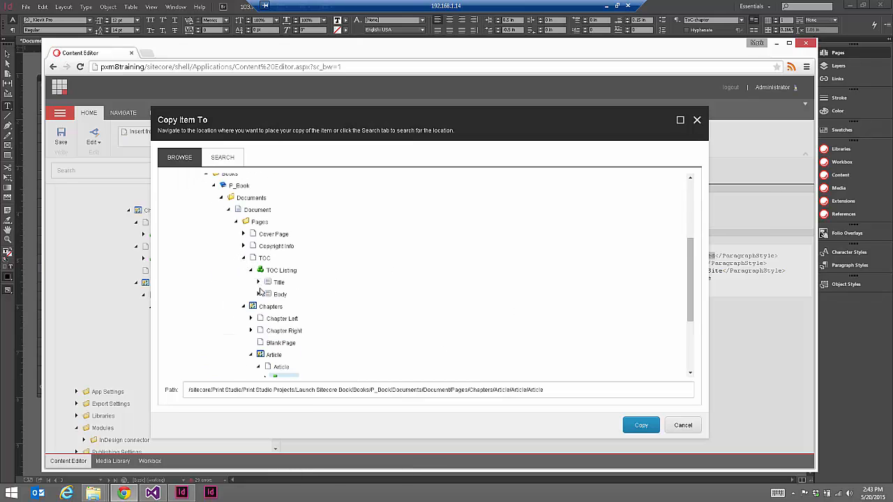
pyautogui.click(258, 294)
pyautogui.click(265, 307)
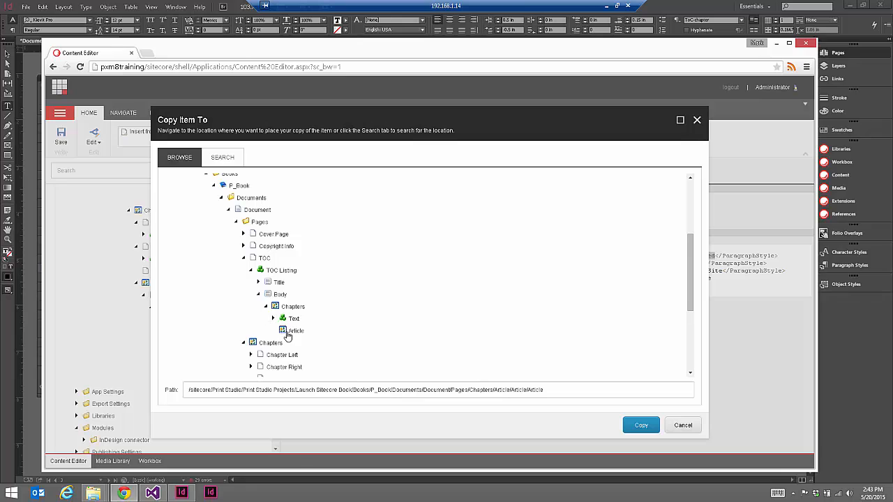
pyautogui.click(292, 331)
pyautogui.click(641, 426)
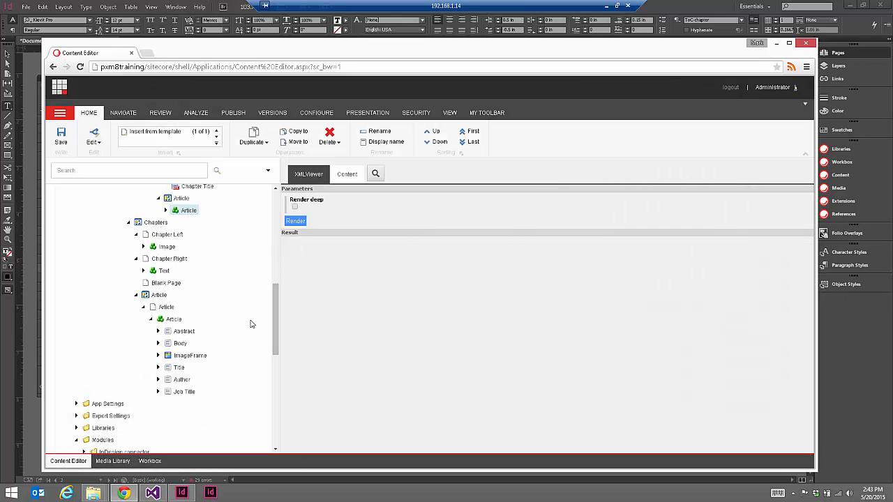
# Step: Check the Data Key of the copied Article snippet and delete all of the snippet's subitems
pyautogui.click(165, 210)
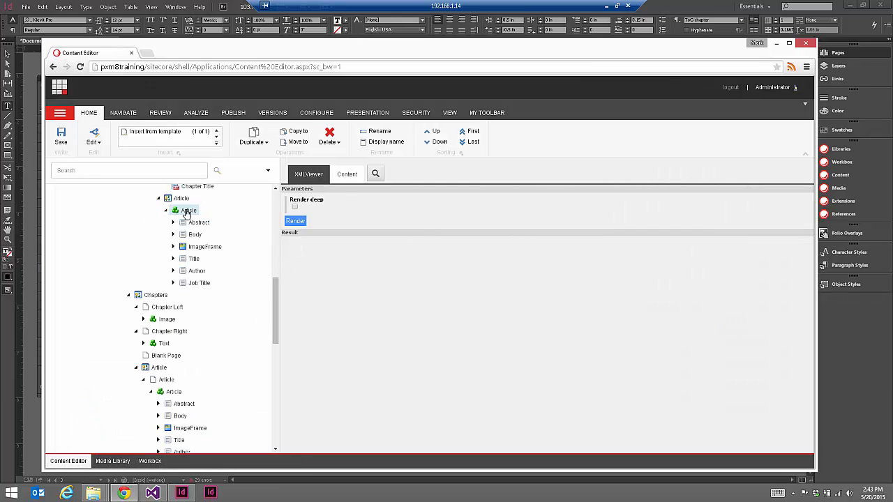
pyautogui.click(346, 175)
pyautogui.scroll(-5, 349, 296)
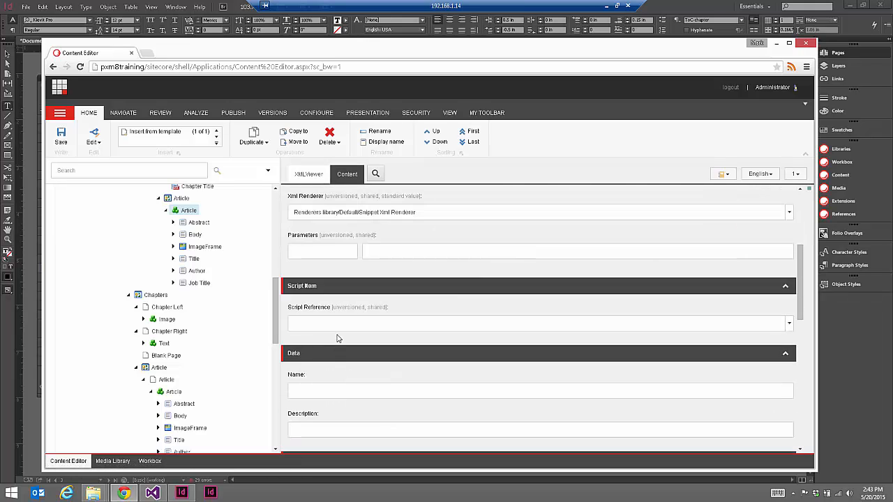
pyautogui.scroll(-6, 337, 336)
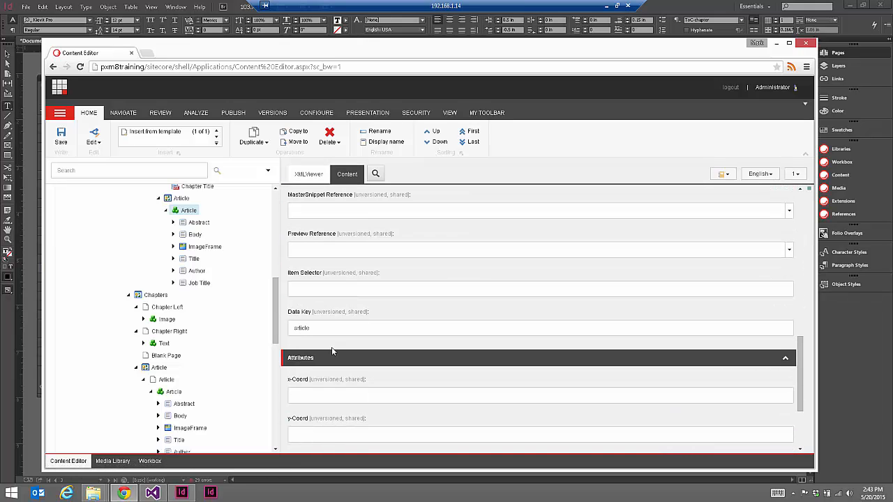
pyautogui.click(339, 142)
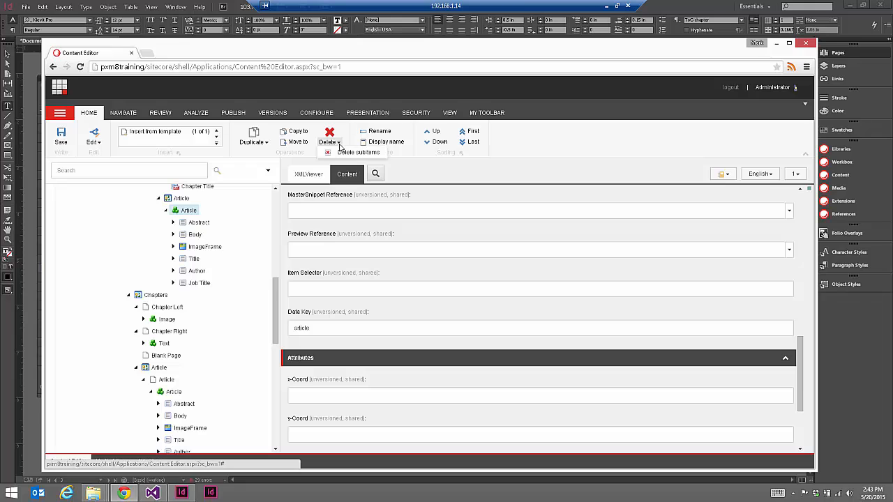
pyautogui.click(342, 155)
pyautogui.click(454, 311)
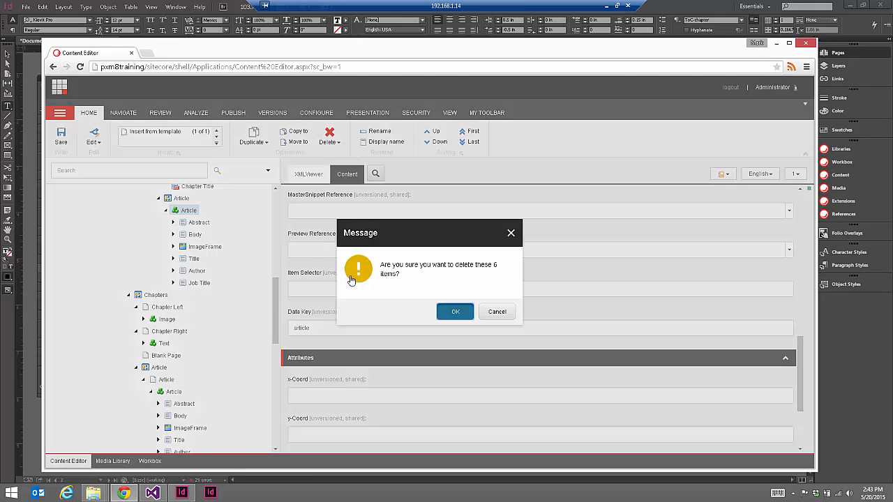
# Step: Insert a ParagraphStyle item named Article Listing under the emptied Article snippet in the TOC Listing
pyautogui.moveTo(276, 325); pyautogui.dragTo(279, 283)
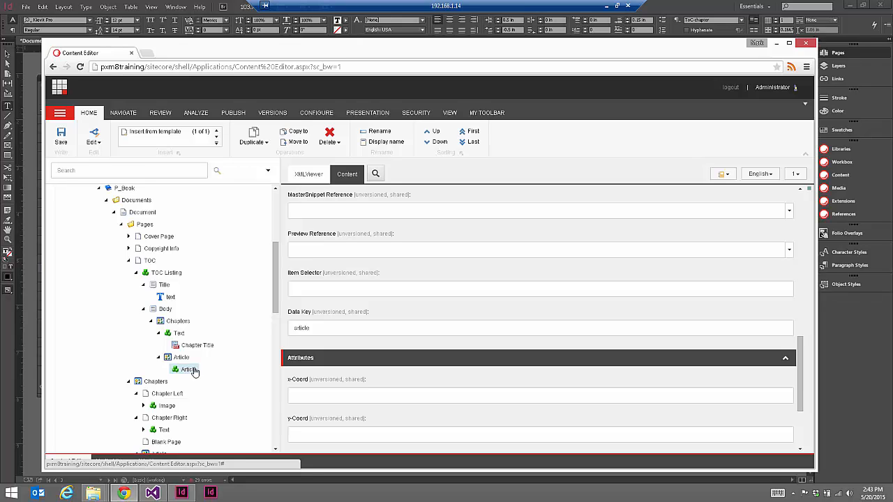
pyautogui.click(174, 133)
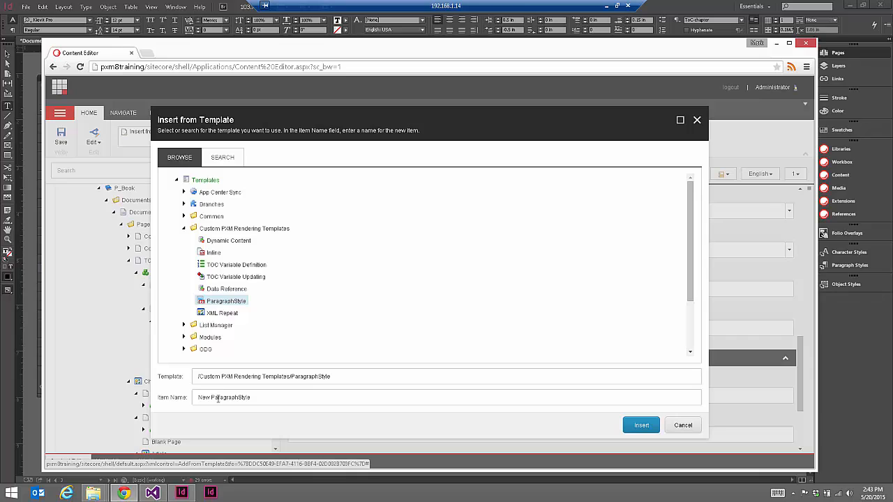
pyautogui.click(217, 398)
pyautogui.moveTo(255, 397); pyautogui.dragTo(164, 386)
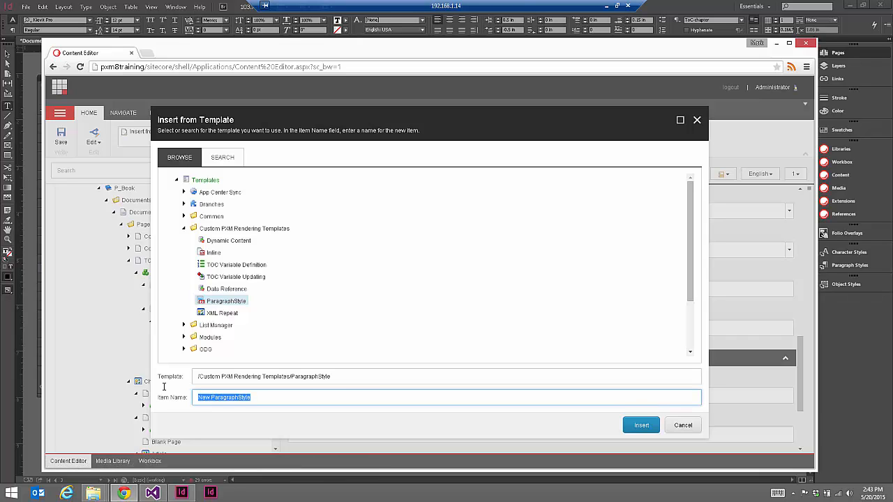
pyautogui.write('Article Listing')
pyautogui.click(641, 426)
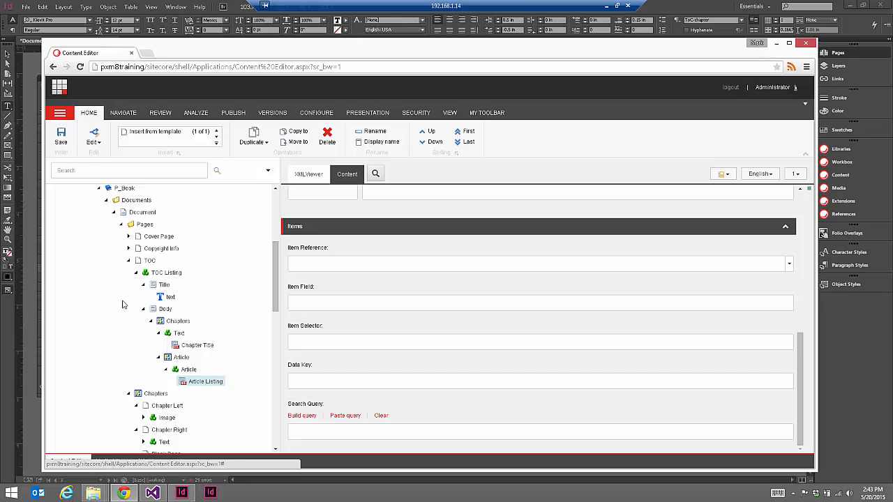
# Step: Insert a TOC Variable Definition item named Variable Definition under Article Listing
pyautogui.click(164, 132)
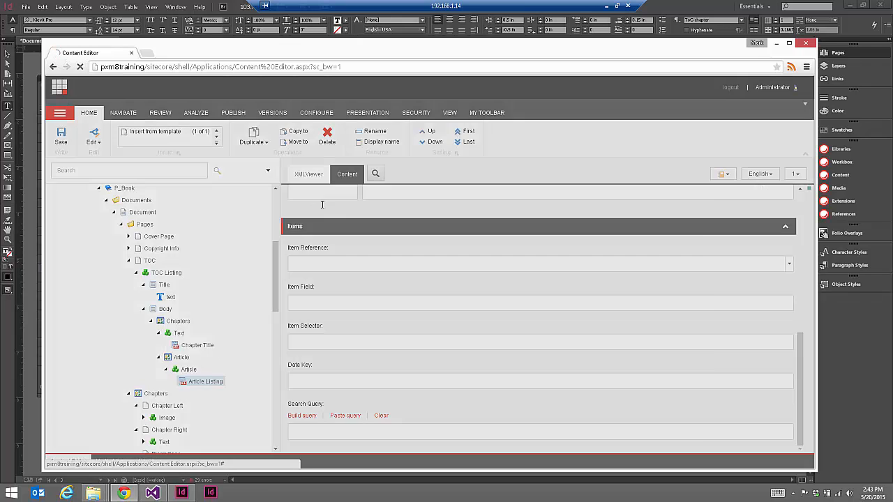
pyautogui.click(231, 265)
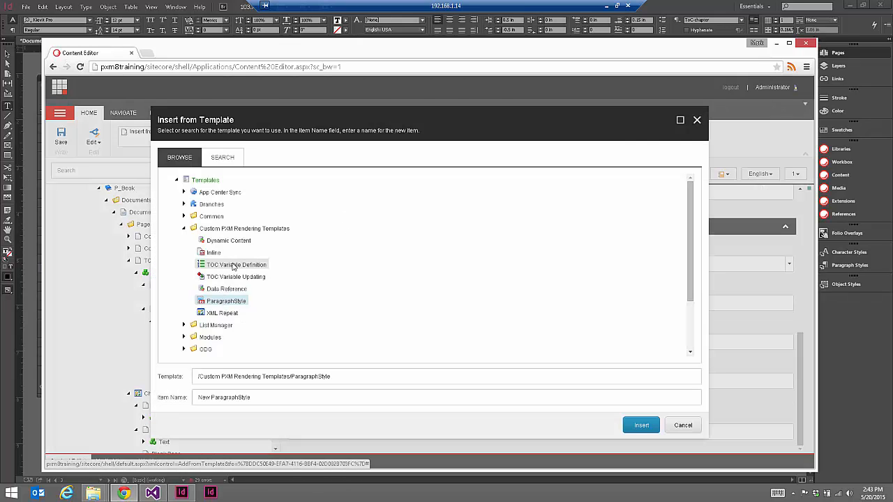
pyautogui.moveTo(224, 397); pyautogui.dragTo(166, 405)
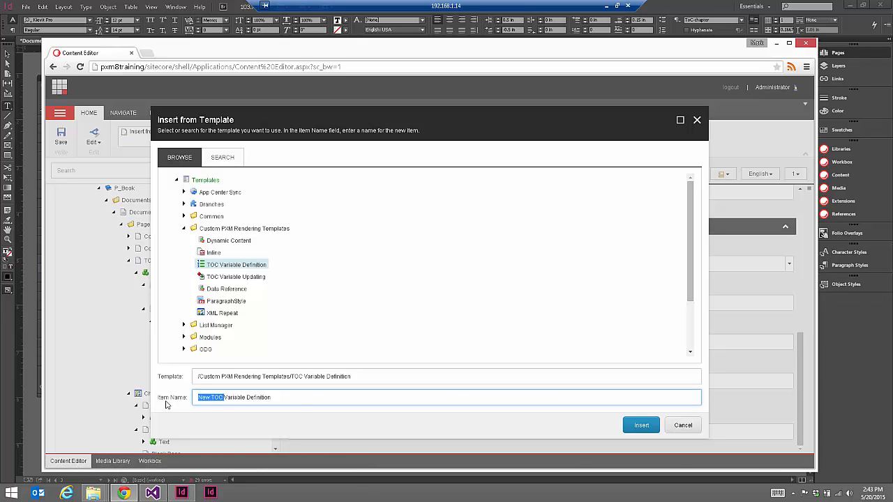
pyautogui.press('BackSpace')
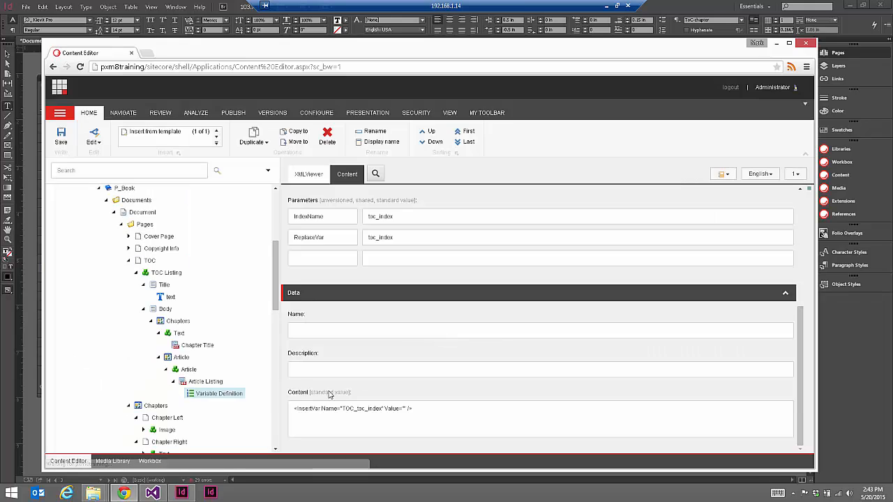
# Step: Insert a Dynamic Content item named Article Title under Article Listing and move it below Variable Definition
pyautogui.click(202, 381)
pyautogui.click(154, 133)
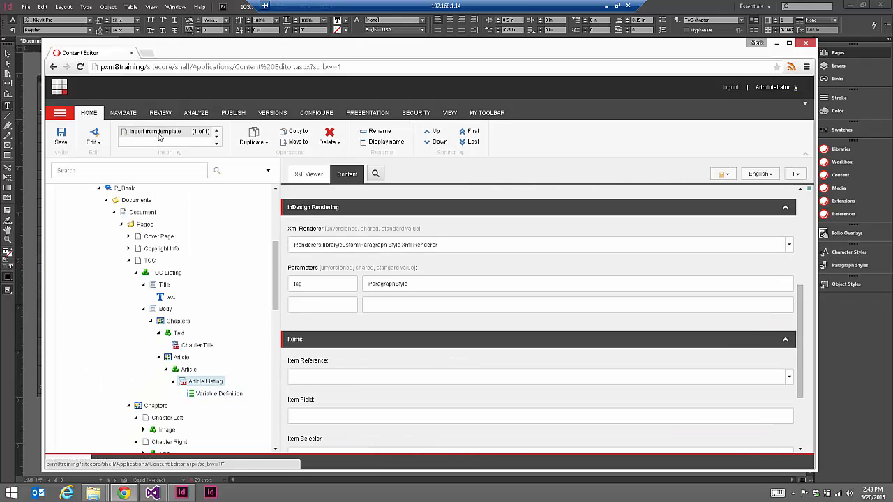
pyautogui.click(233, 242)
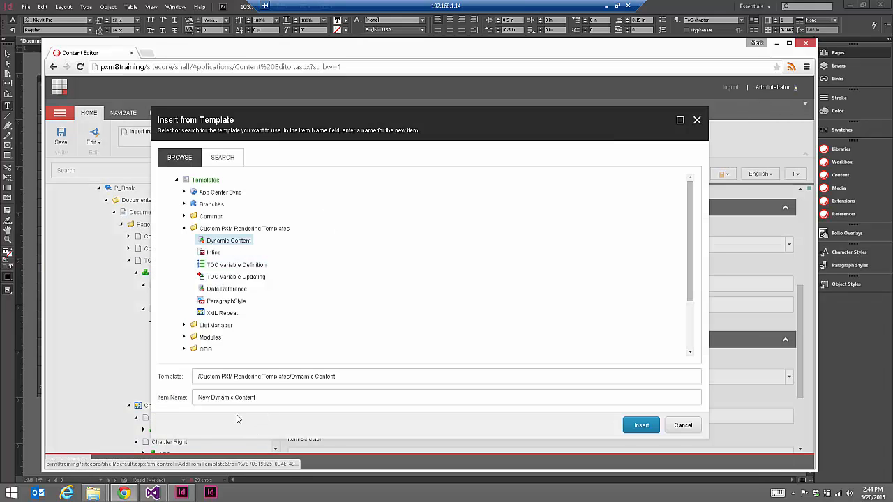
pyautogui.click(264, 396)
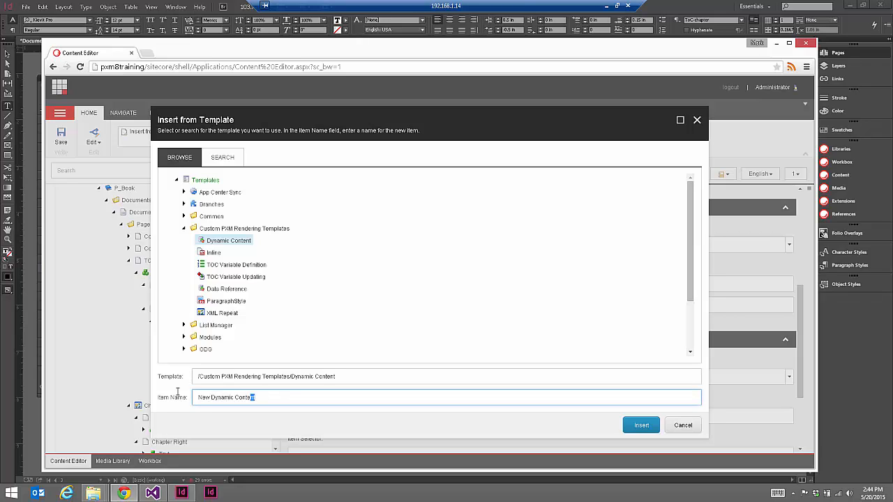
pyautogui.moveTo(177, 393); pyautogui.dragTo(177, 393)
pyautogui.write('Article Title')
pyautogui.click(641, 426)
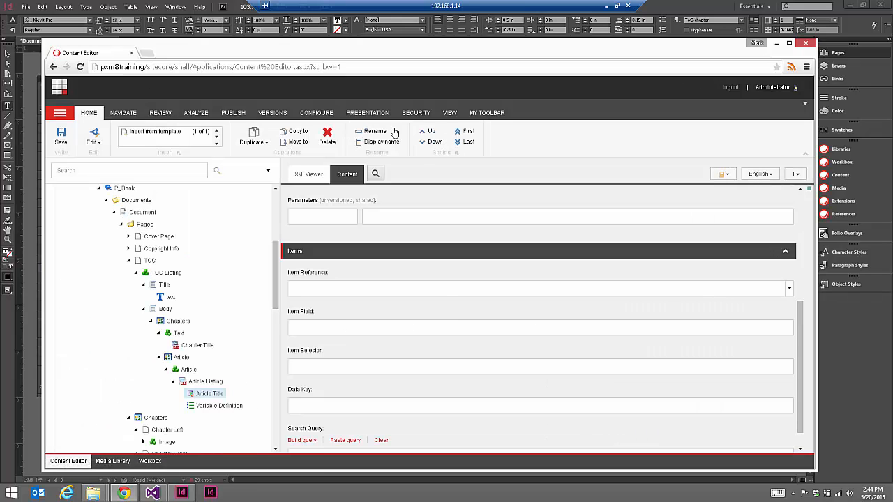
pyautogui.click(427, 142)
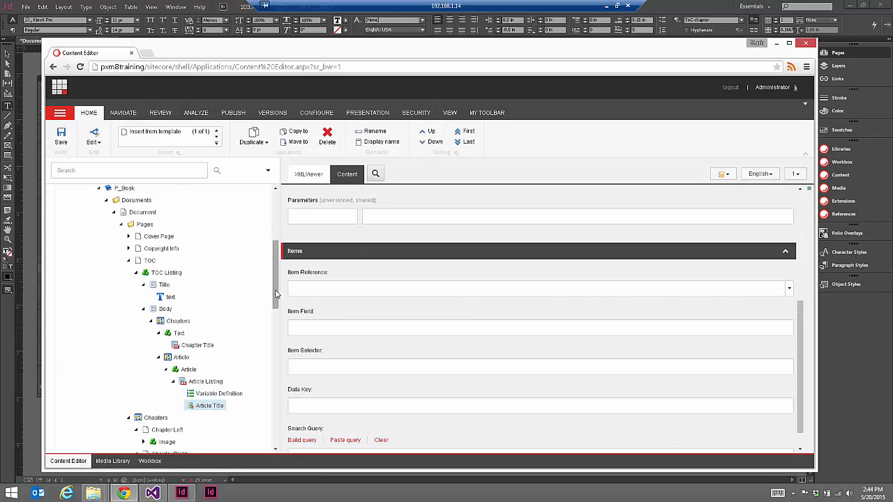
# Step: Fill in the Item Field of the Article Title item and save it
pyautogui.moveTo(276, 293); pyautogui.dragTo(277, 311)
pyautogui.click(386, 329)
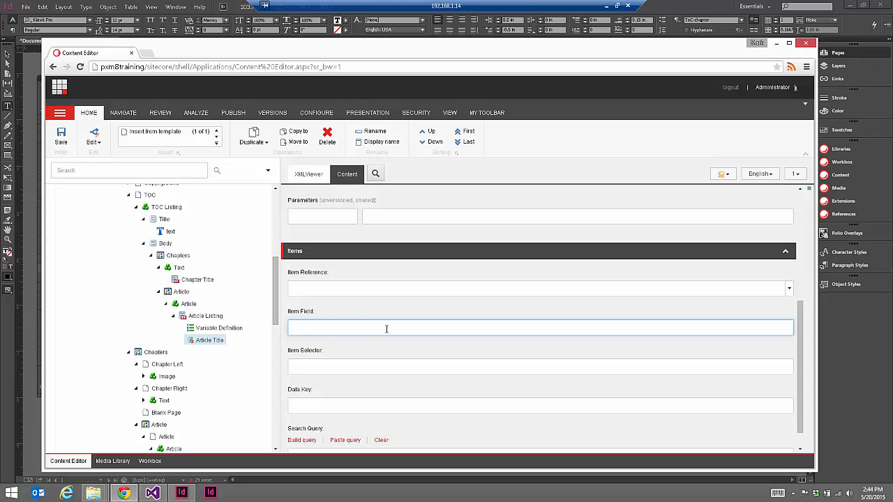
pyautogui.hotkey('ctrl', 's')
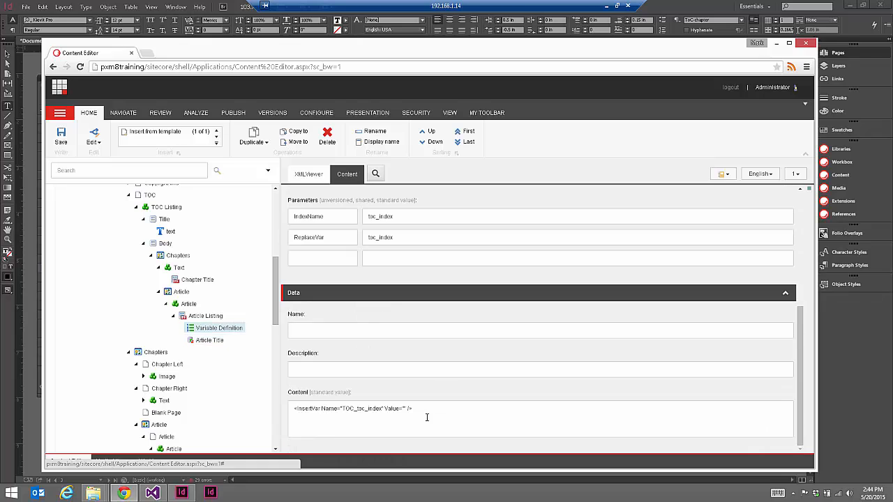
# Step: Append <SpecialCharacter Type="9" />| after the InsertVar tag in the Content of Variable Definition
pyautogui.click(412, 414)
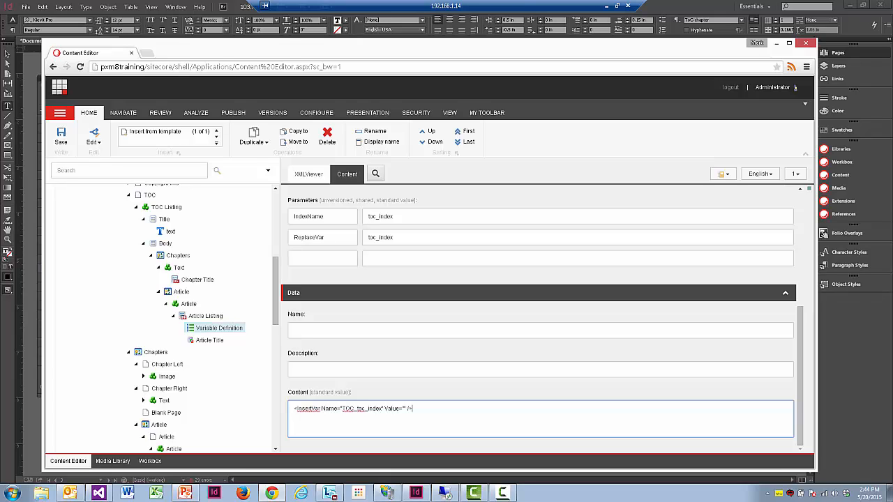
pyautogui.write('<SpecialCharacter Type="9" />')
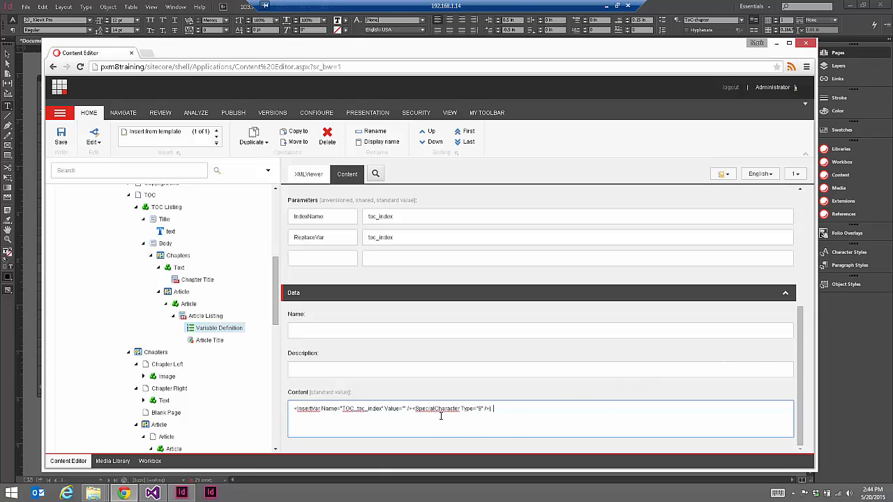
pyautogui.moveTo(412, 409); pyautogui.dragTo(498, 410)
pyautogui.click(498, 408)
pyautogui.click(493, 407)
pyautogui.moveTo(487, 409); pyautogui.dragTo(414, 410)
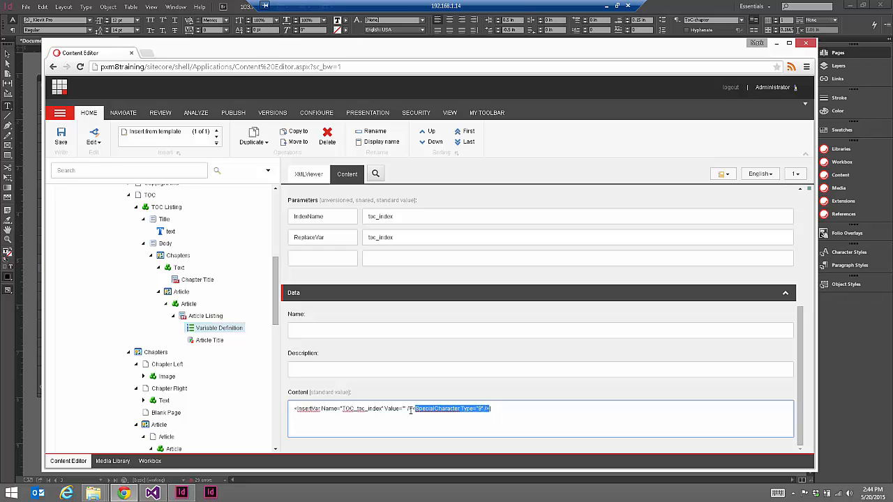
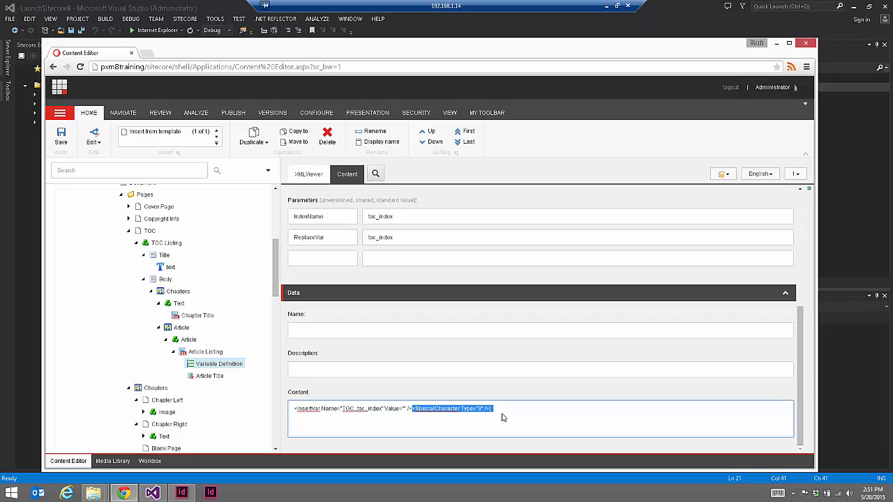
# Step: Render the TOC Listing snippet deep as XML and examine its Title and Body text frames
pyautogui.click(162, 244)
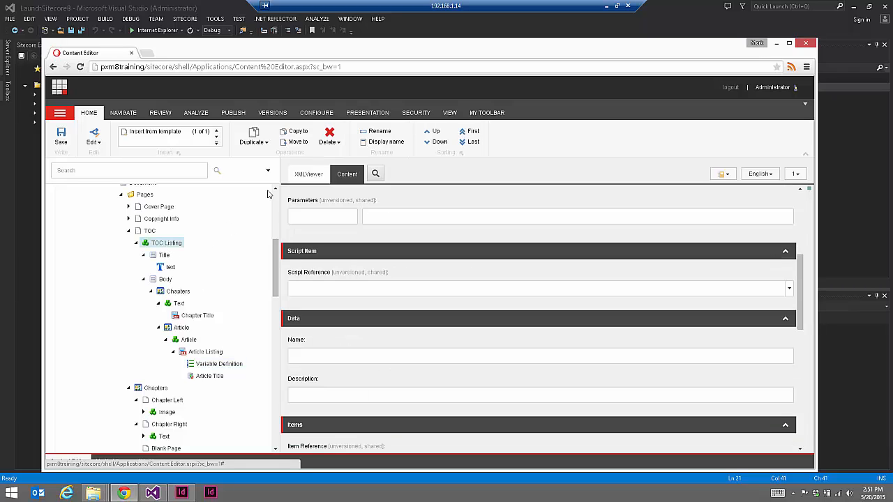
pyautogui.click(308, 174)
pyautogui.click(294, 209)
pyautogui.click(296, 221)
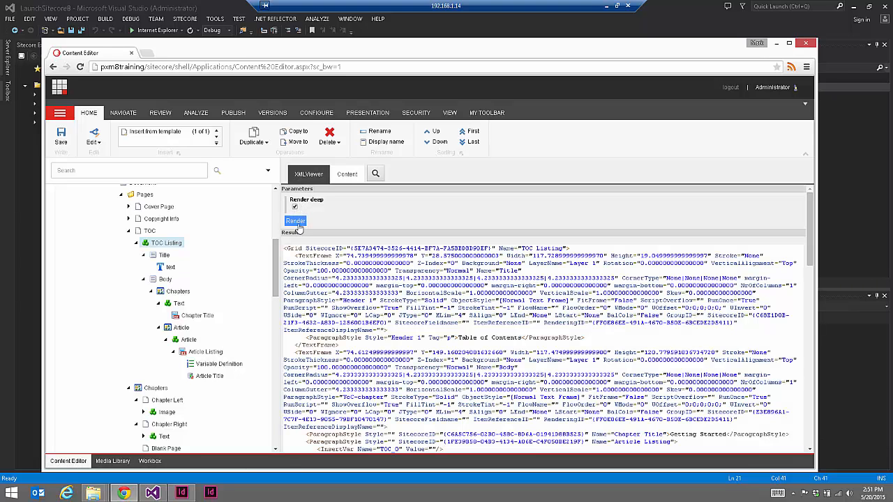
pyautogui.scroll(-1, 418, 336)
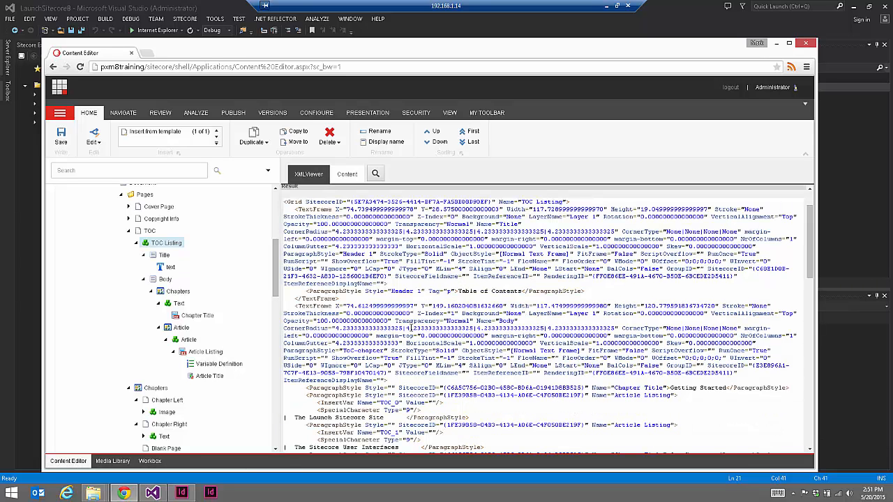
pyautogui.moveTo(303, 291); pyautogui.dragTo(587, 294)
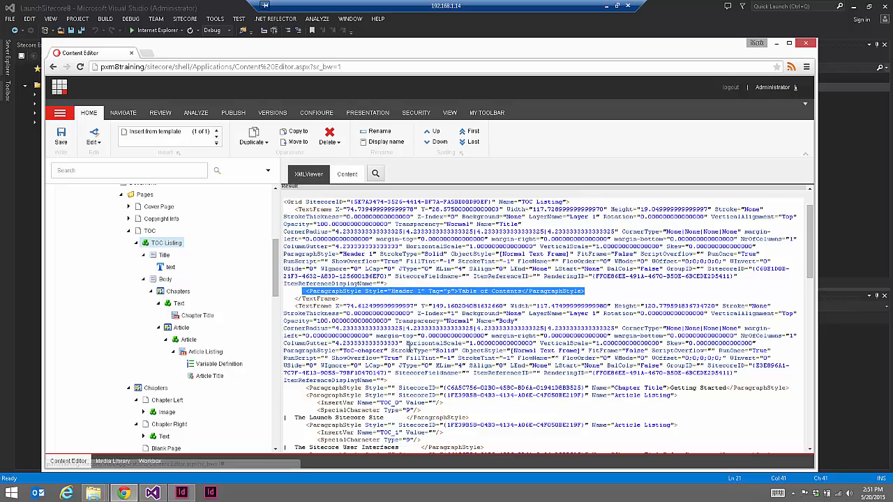
pyautogui.click(346, 315)
pyautogui.scroll(-2, 347, 315)
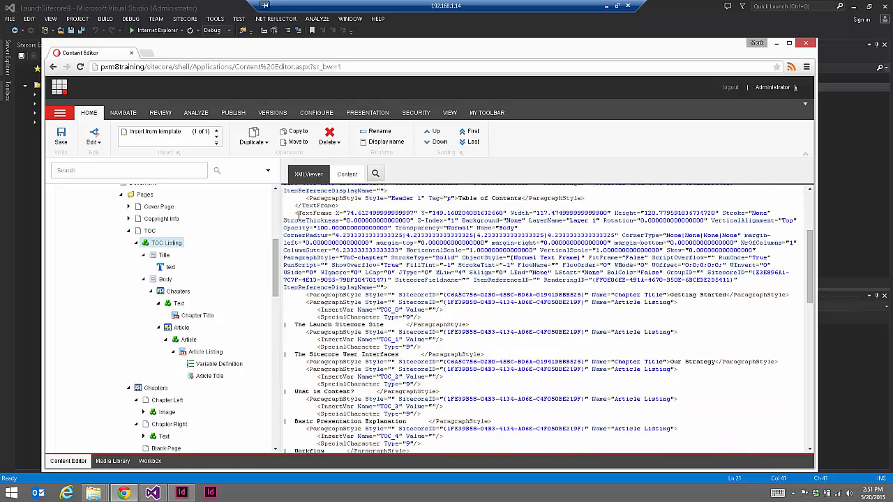
pyautogui.moveTo(294, 213); pyautogui.dragTo(365, 279)
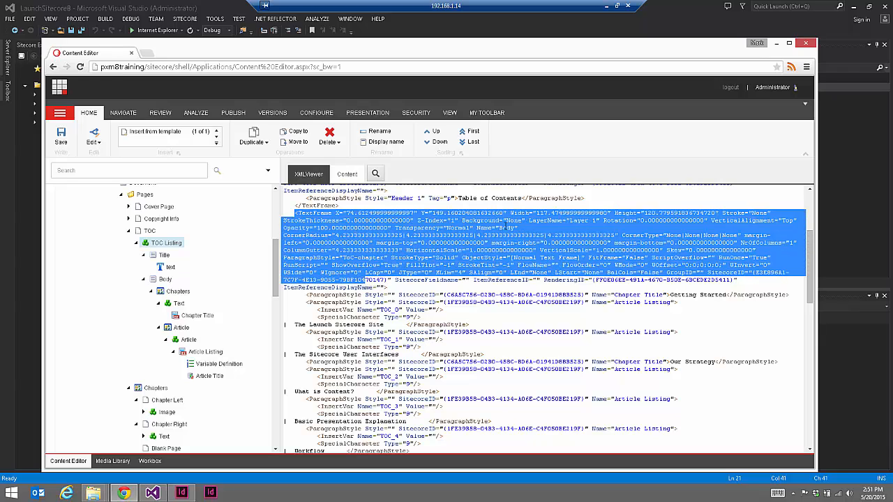
pyautogui.click(366, 303)
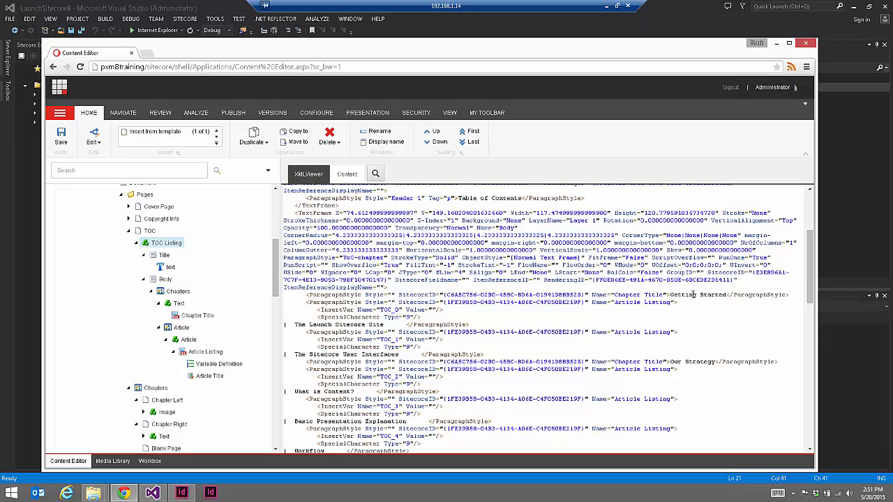
# Step: Examine the first chapter title and the InsertVar, SpecialCharacter and article title inside its first Article Listing entry
pyautogui.moveTo(670, 294); pyautogui.dragTo(727, 295)
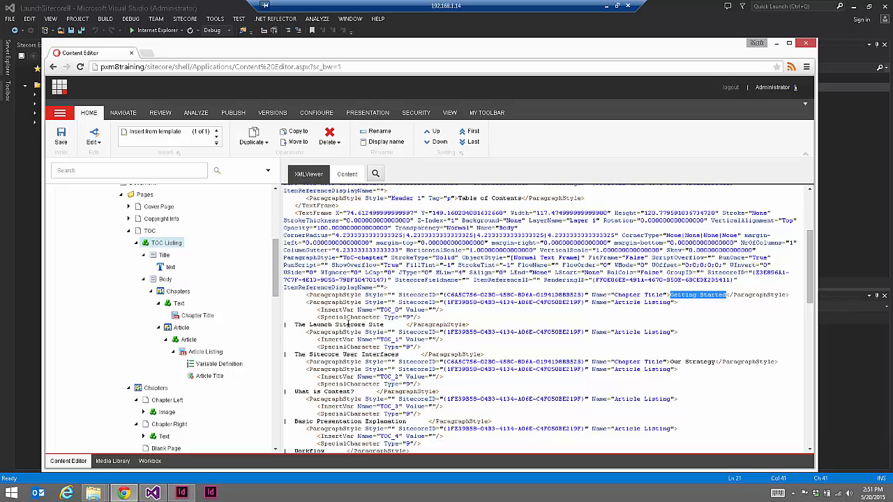
pyautogui.click(318, 311)
pyautogui.moveTo(307, 298); pyautogui.dragTo(442, 317)
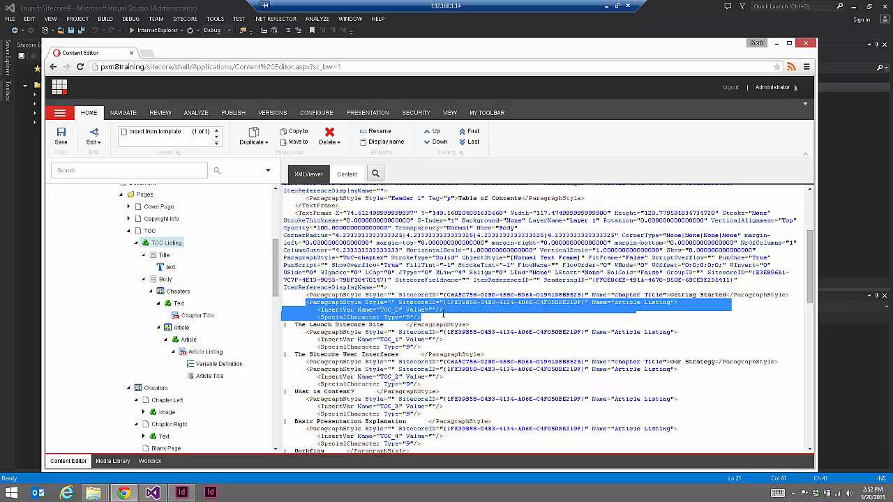
pyautogui.click(442, 318)
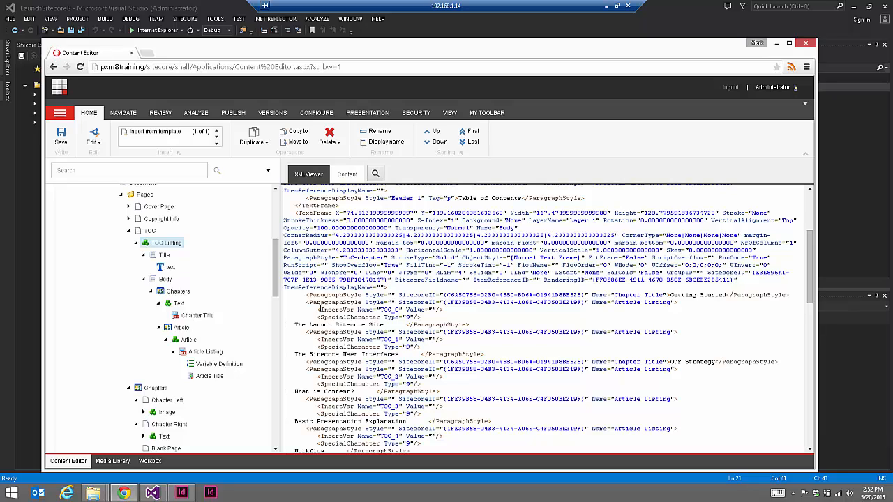
pyautogui.moveTo(320, 309); pyautogui.dragTo(450, 307)
pyautogui.click(360, 312)
pyautogui.moveTo(319, 317); pyautogui.dragTo(421, 317)
pyautogui.click(323, 324)
pyautogui.moveTo(295, 325); pyautogui.dragTo(385, 325)
pyautogui.click(306, 302)
pyautogui.moveTo(306, 302); pyautogui.dragTo(479, 325)
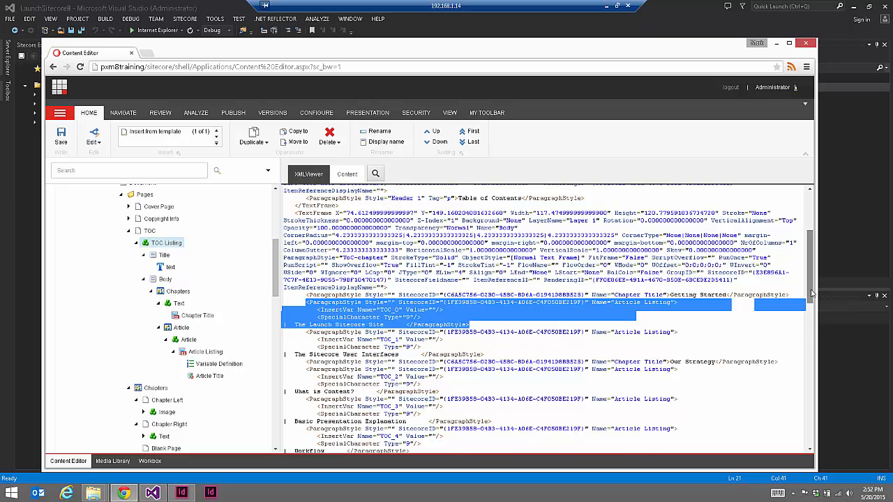
pyautogui.scroll(-6, 804, 293)
pyautogui.scroll(4, 802, 293)
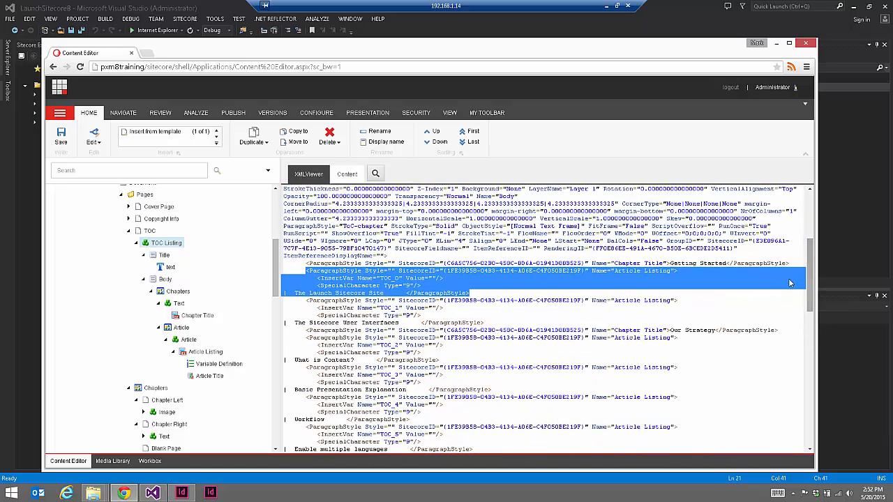
# Step: Compare the InsertVar names and Value attributes across the successive Article Listing entries in the rendered XML
pyautogui.doubleClick(681, 263)
pyautogui.moveTo(306, 270); pyautogui.dragTo(485, 324)
pyautogui.click(382, 277)
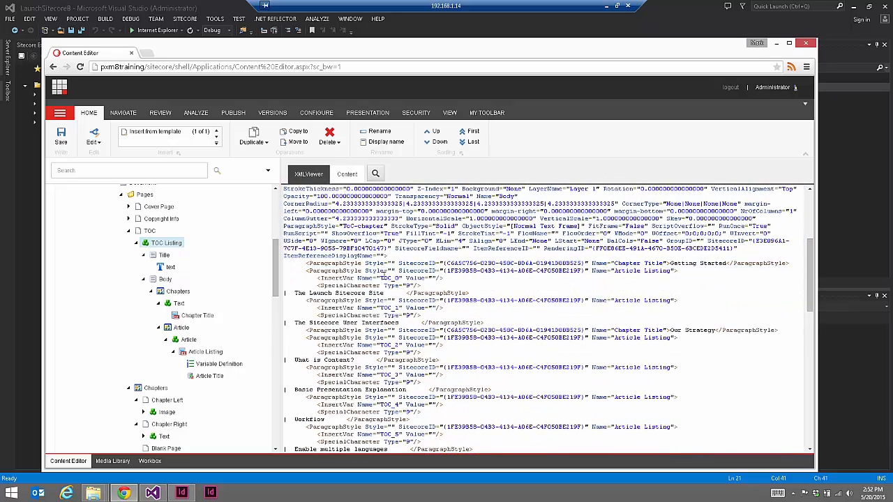
pyautogui.moveTo(380, 308); pyautogui.dragTo(401, 308)
pyautogui.click(400, 309)
pyautogui.moveTo(388, 346); pyautogui.dragTo(394, 345)
pyautogui.moveTo(391, 376); pyautogui.dragTo(398, 375)
pyautogui.moveTo(391, 413); pyautogui.dragTo(409, 420)
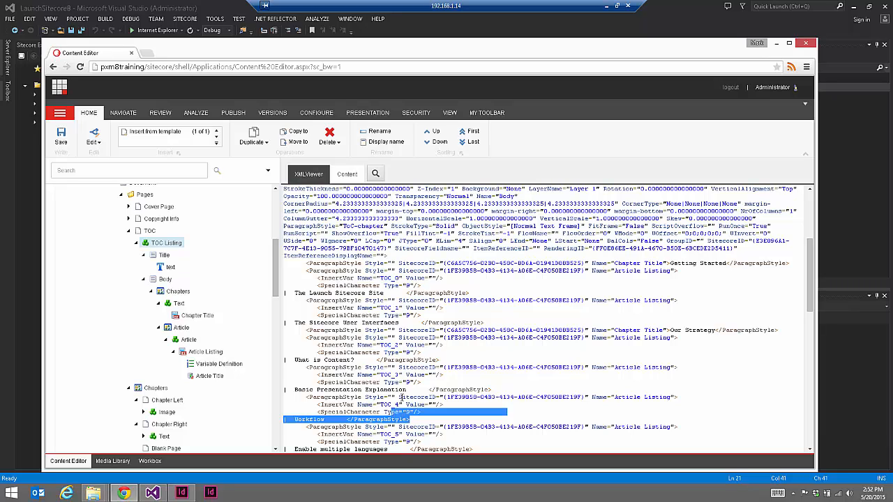
pyautogui.click(482, 354)
pyautogui.moveTo(404, 278); pyautogui.dragTo(434, 278)
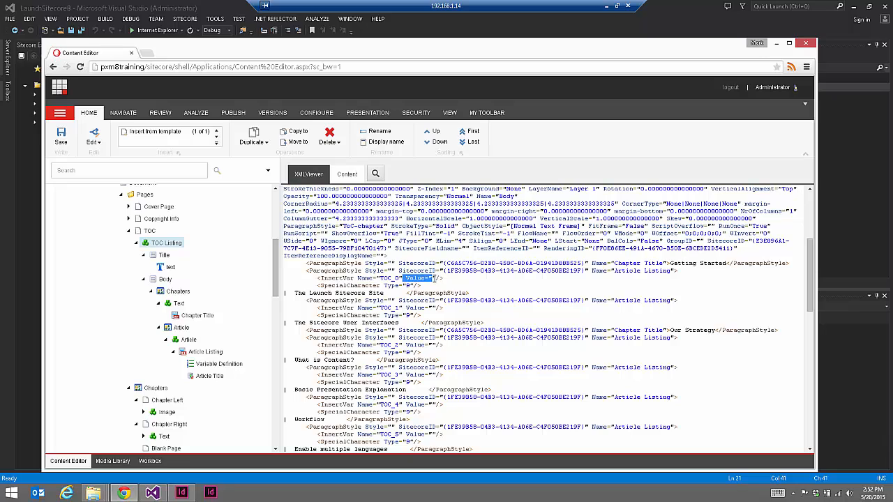
pyautogui.click(445, 278)
pyautogui.scroll(-5, 174, 279)
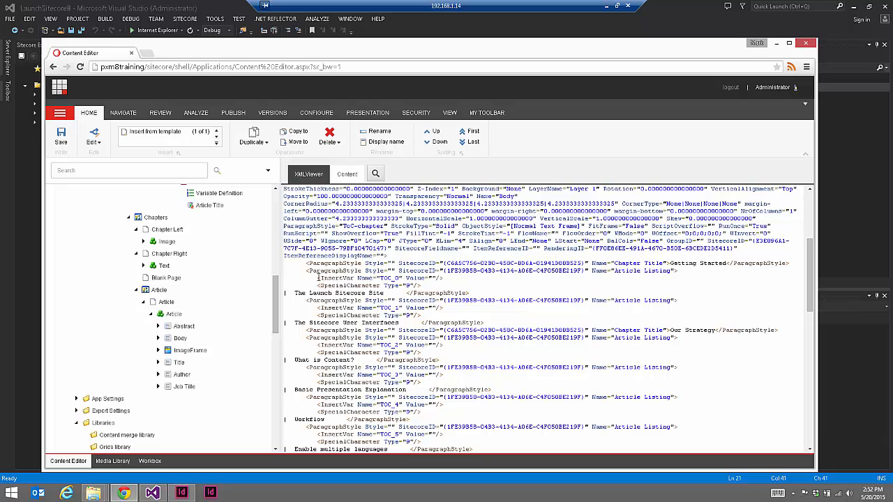
# Step: Review how the TOC_0 InsertVar, the SpecialCharacter tag, the pipe and the title form one table-of-contents line in the rendered XML
pyautogui.moveTo(317, 281); pyautogui.dragTo(444, 278)
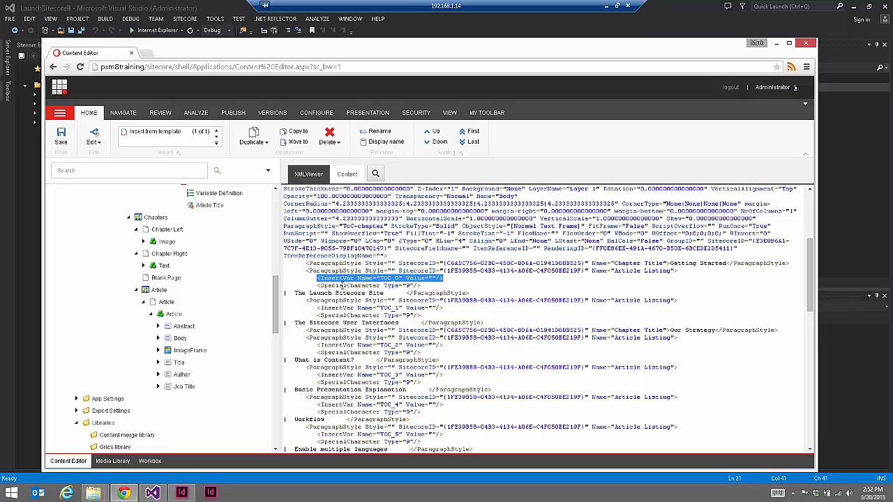
pyautogui.doubleClick(343, 278)
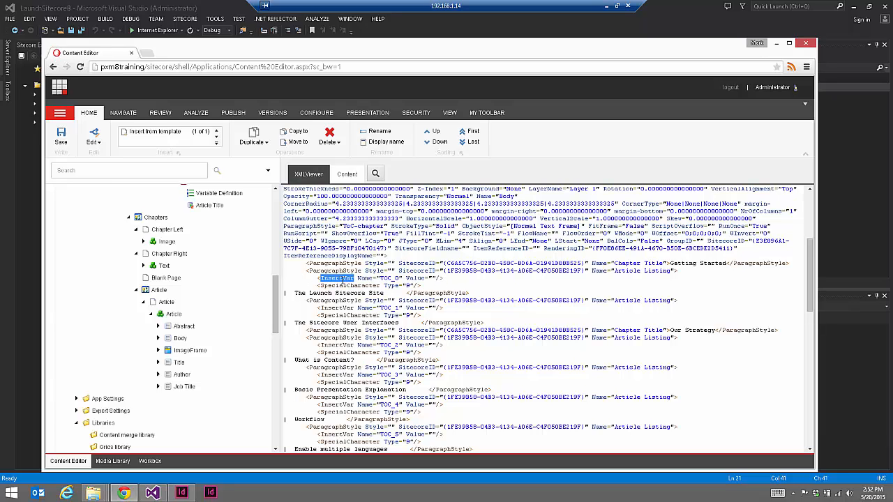
pyautogui.click(422, 289)
pyautogui.moveTo(317, 277); pyautogui.dragTo(463, 294)
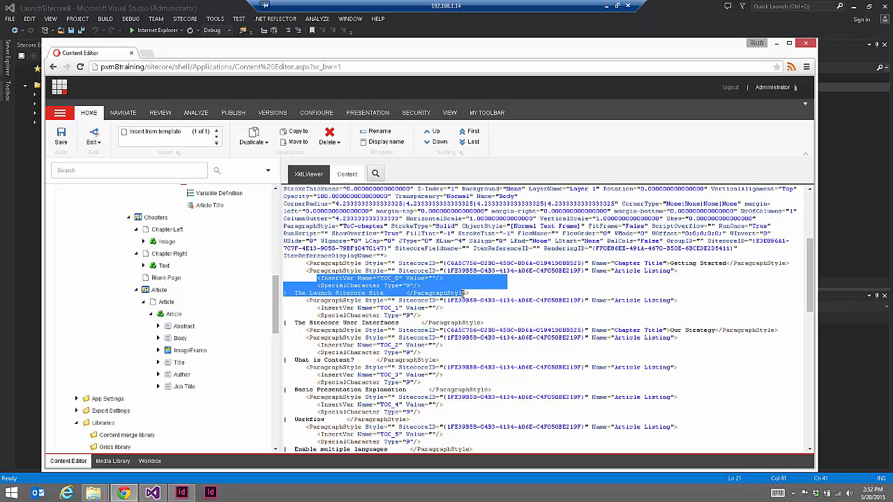
pyautogui.click(411, 287)
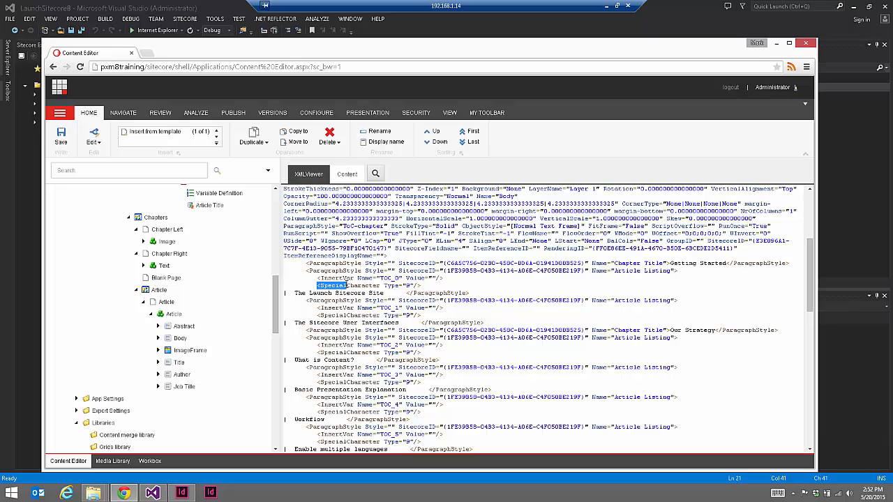
pyautogui.moveTo(318, 277); pyautogui.dragTo(445, 279)
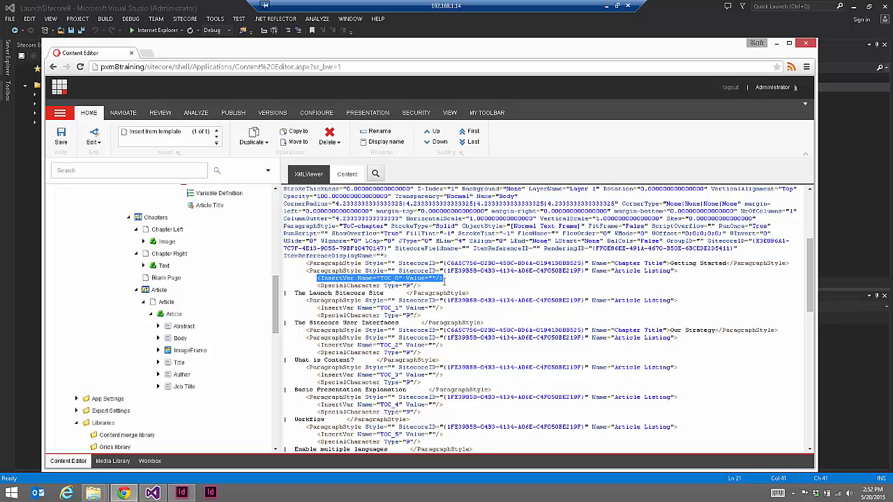
pyautogui.click(431, 288)
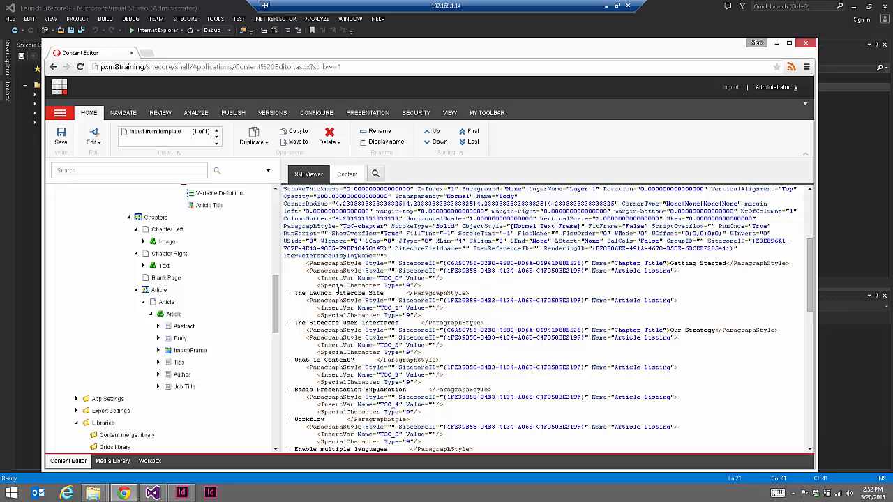
pyautogui.moveTo(318, 283); pyautogui.dragTo(421, 286)
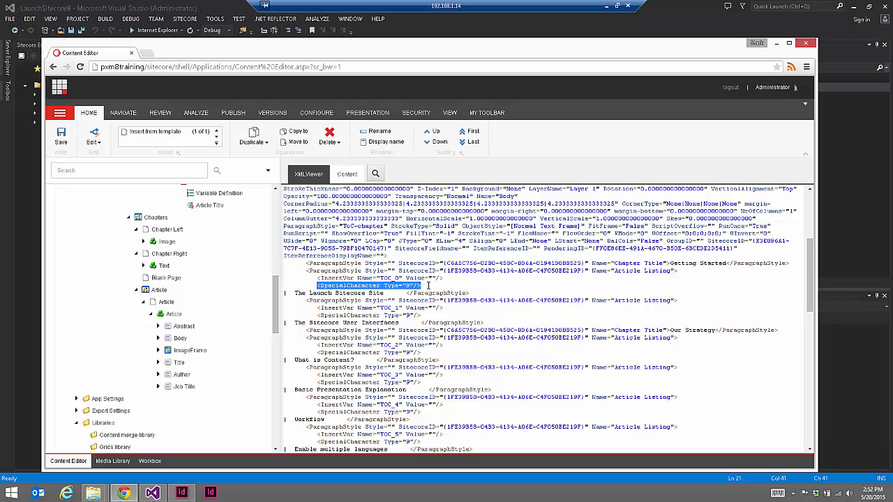
pyautogui.click(289, 293)
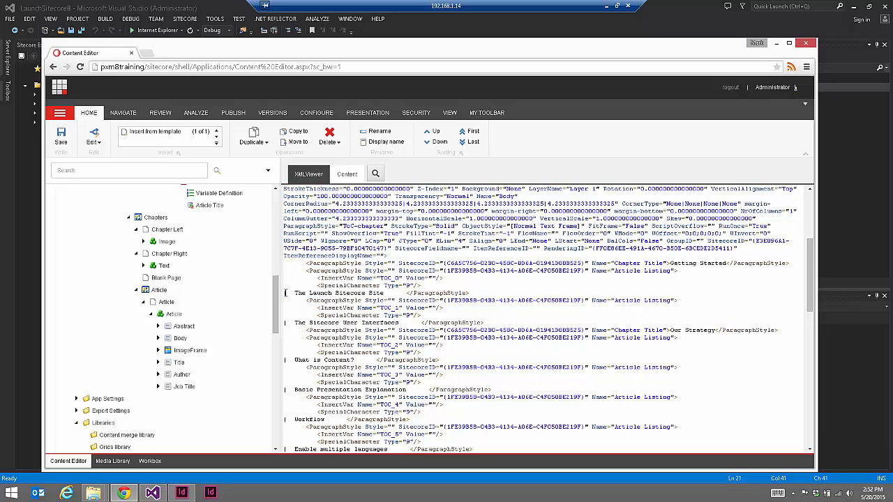
pyautogui.moveTo(285, 293); pyautogui.dragTo(388, 292)
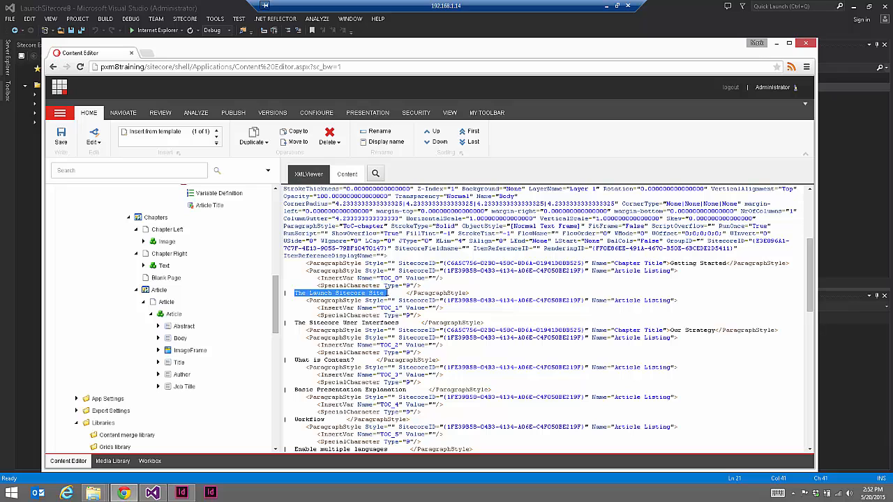
pyautogui.click(383, 293)
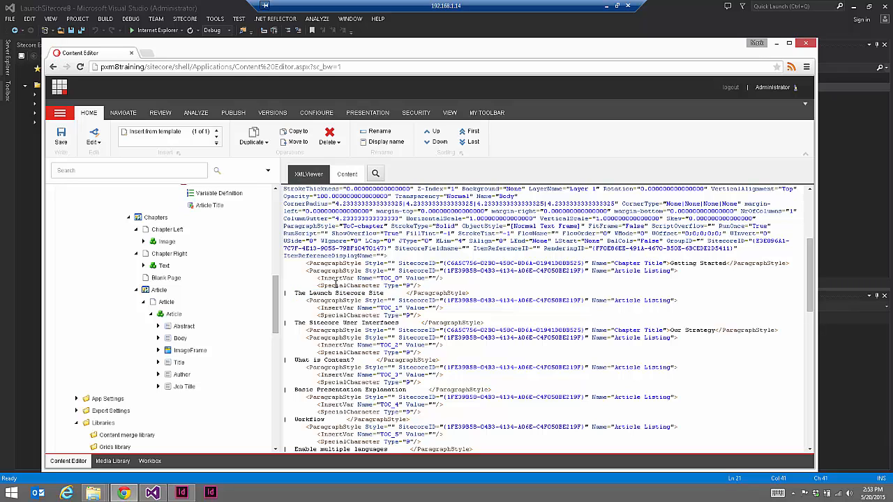
# Step: Compare an article entry on InDesign's table of contents page with the TOC_1 InsertVar tag in Sitecore's rendered XML
pyautogui.click(162, 5)
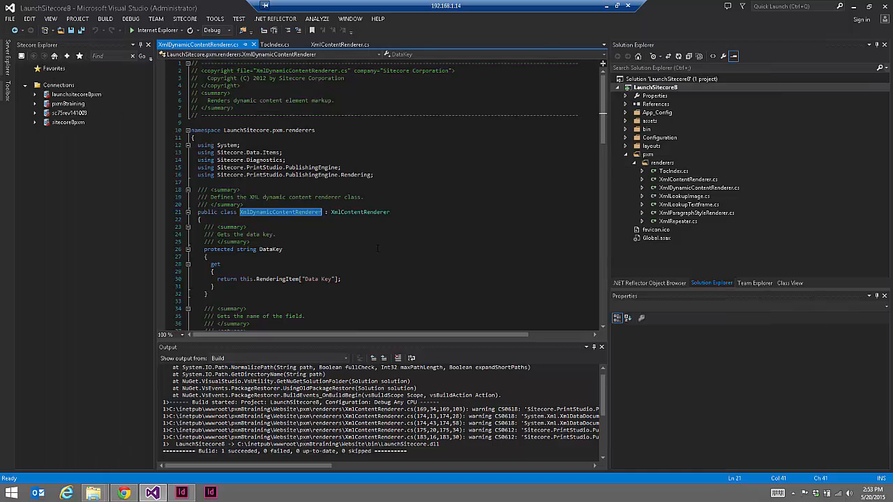
pyautogui.click(181, 492)
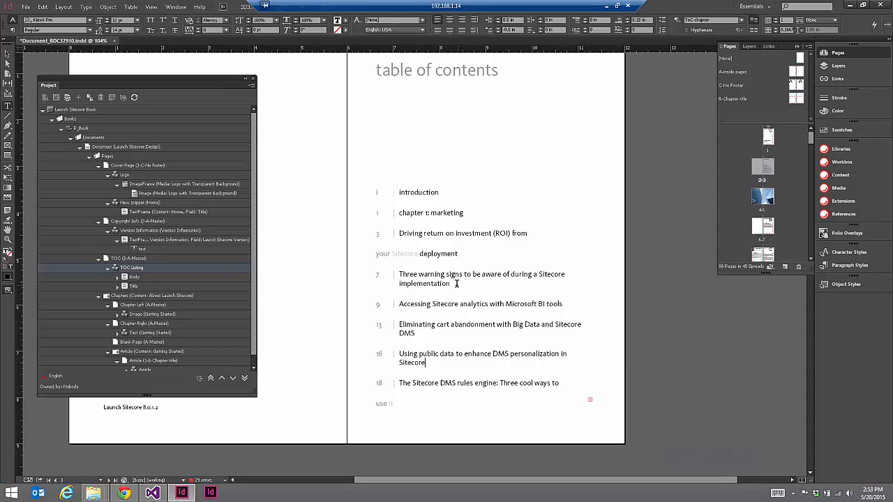
pyautogui.moveTo(458, 285); pyautogui.dragTo(410, 284)
pyautogui.tripleClick(410, 284)
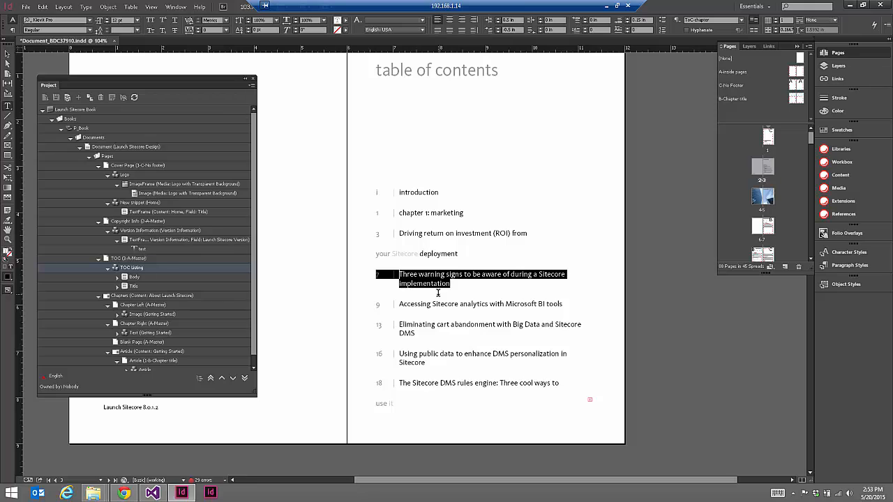
pyautogui.click(124, 492)
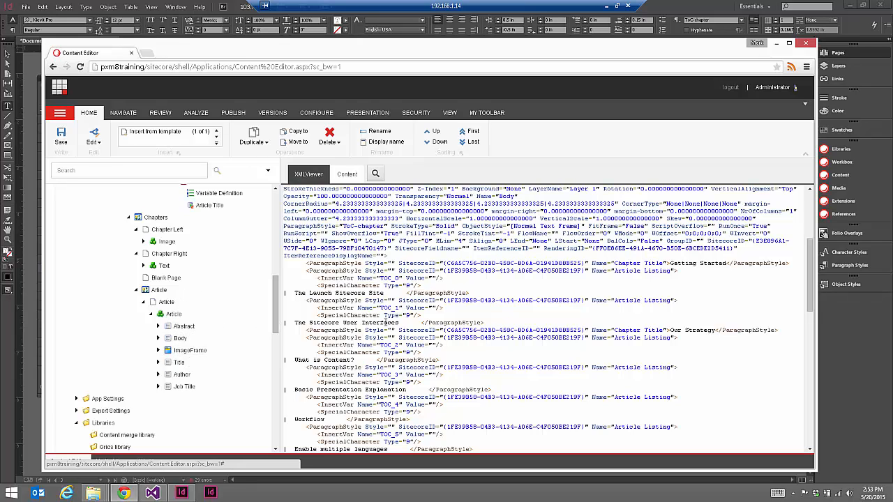
pyautogui.moveTo(320, 307); pyautogui.dragTo(436, 308)
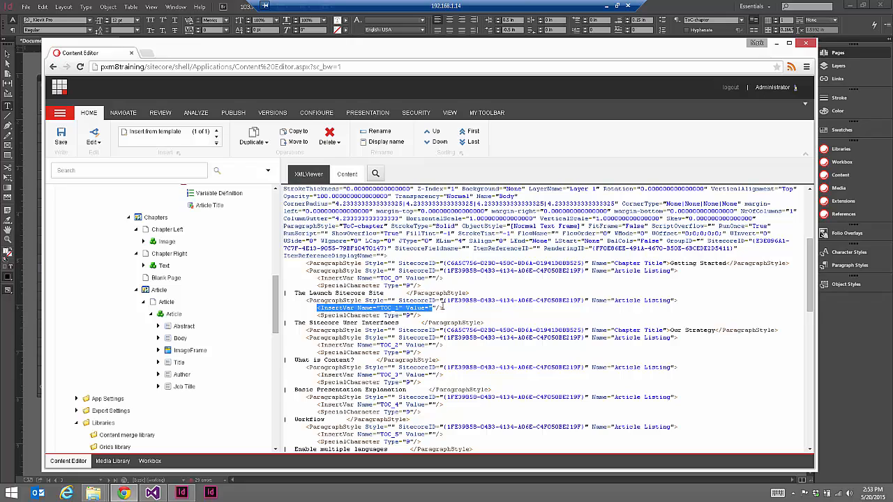
pyautogui.click(451, 313)
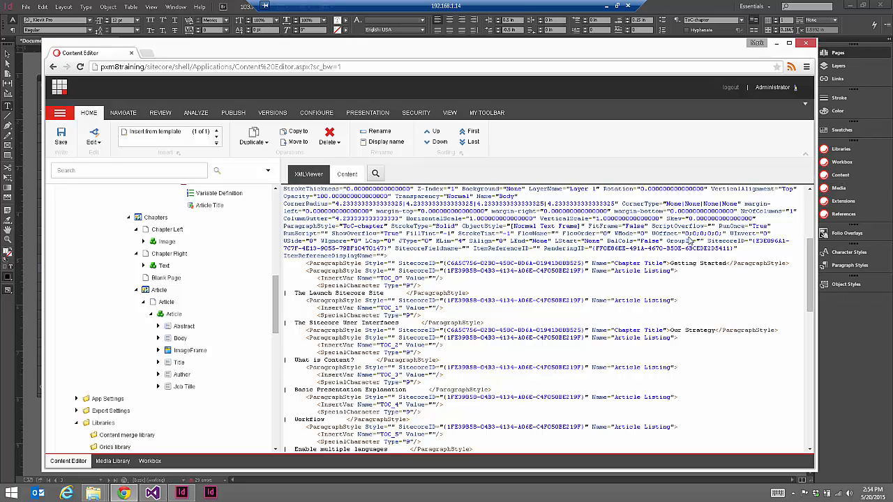
# Step: Insert a P_TextFrame item named Hidden Textframe under the Article snippet, using the Publishing Engine template in Print Studio Templates
pyautogui.click(174, 315)
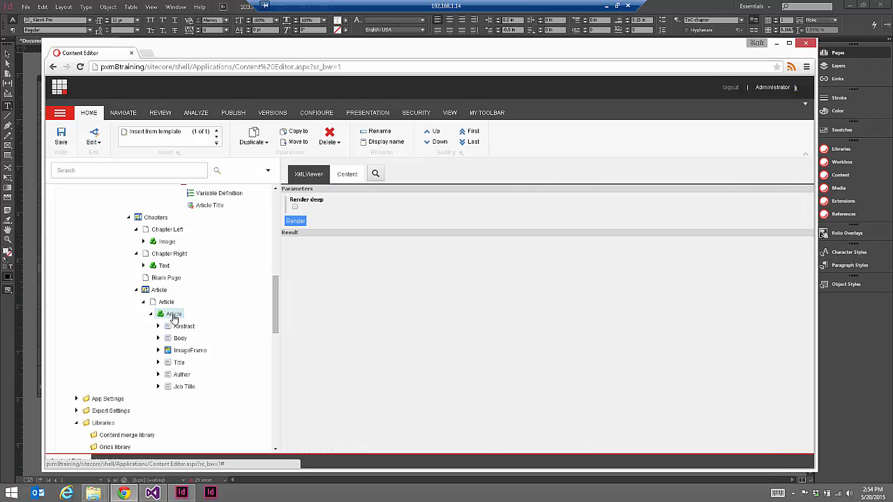
pyautogui.click(174, 133)
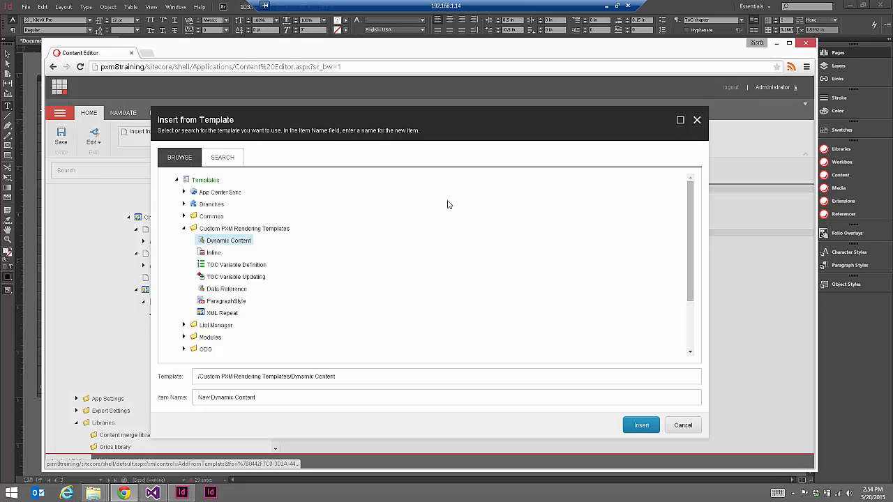
pyautogui.click(183, 228)
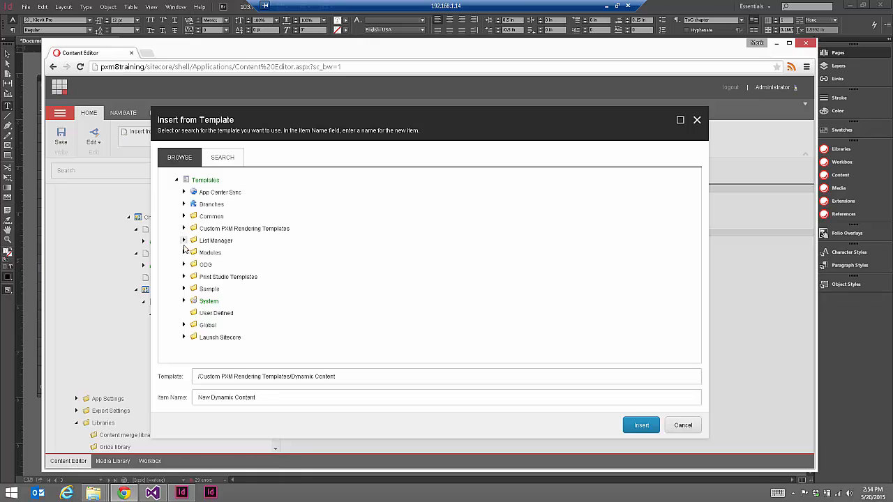
pyautogui.click(184, 277)
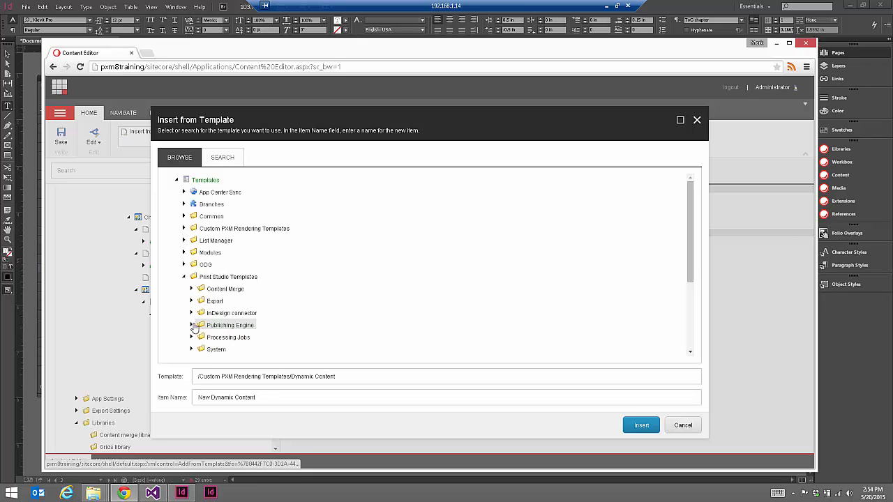
pyautogui.click(192, 325)
pyautogui.scroll(-5, 293, 281)
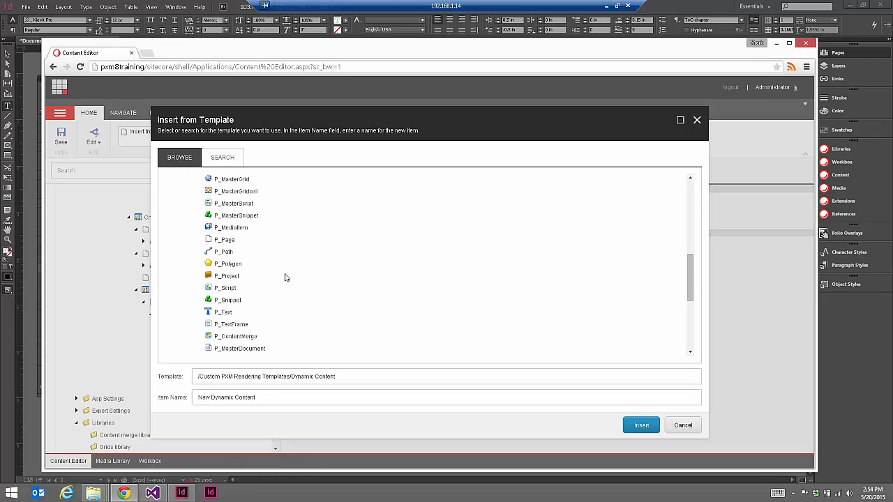
pyautogui.click(244, 325)
pyautogui.moveTo(253, 397); pyautogui.dragTo(195, 392)
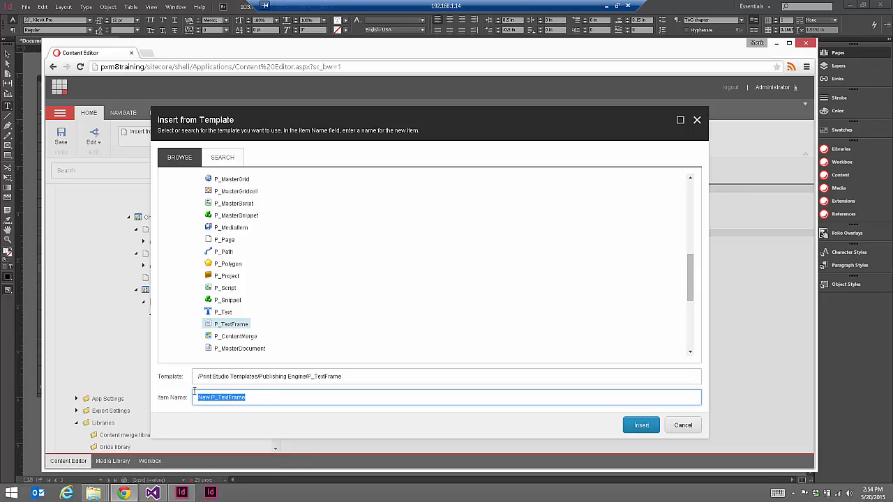
pyautogui.write('Hidden Textframe')
pyautogui.click(641, 425)
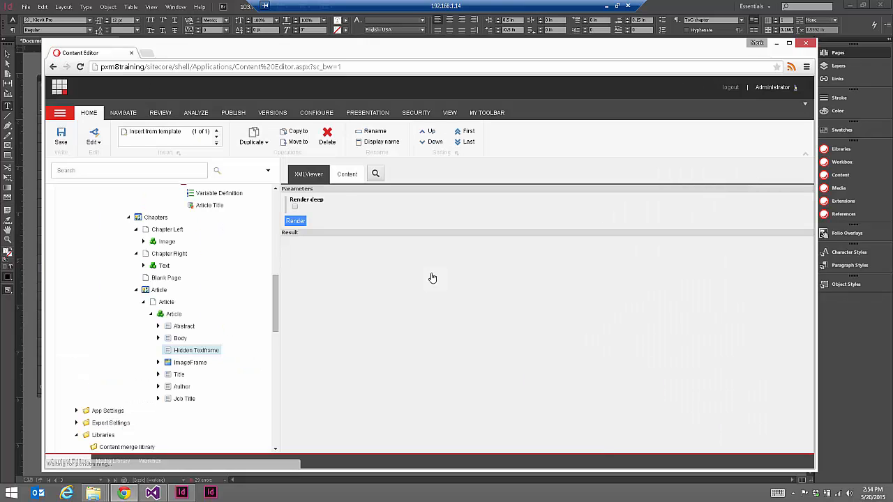
# Step: View Hidden Textframe's content fields and move the item to first place among the Article snippet's children
pyautogui.click(346, 175)
pyautogui.scroll(-5, 328, 315)
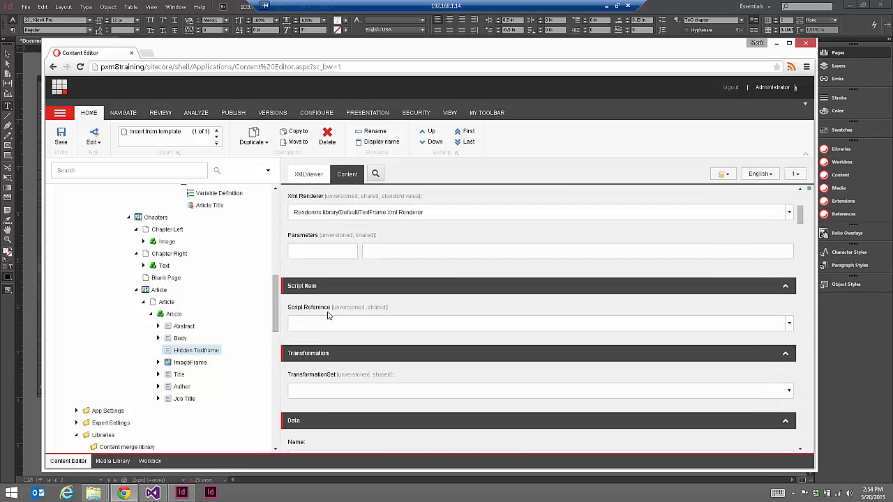
pyautogui.scroll(-10, 328, 315)
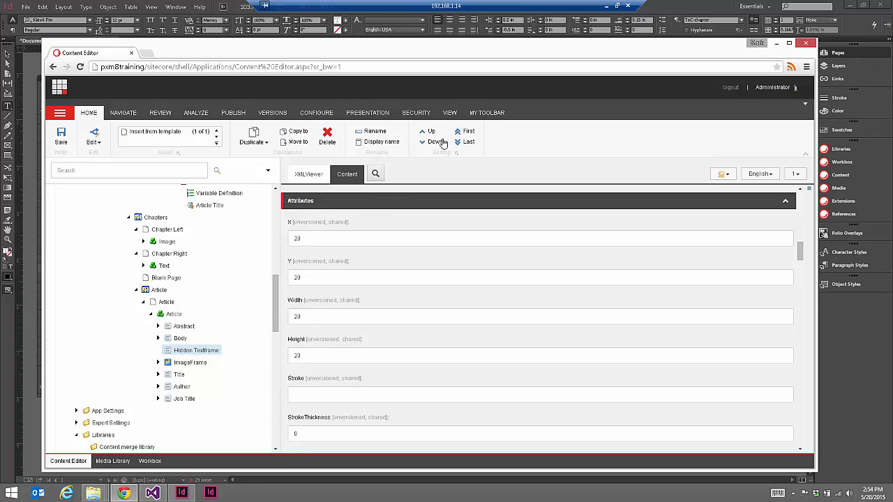
pyautogui.click(468, 133)
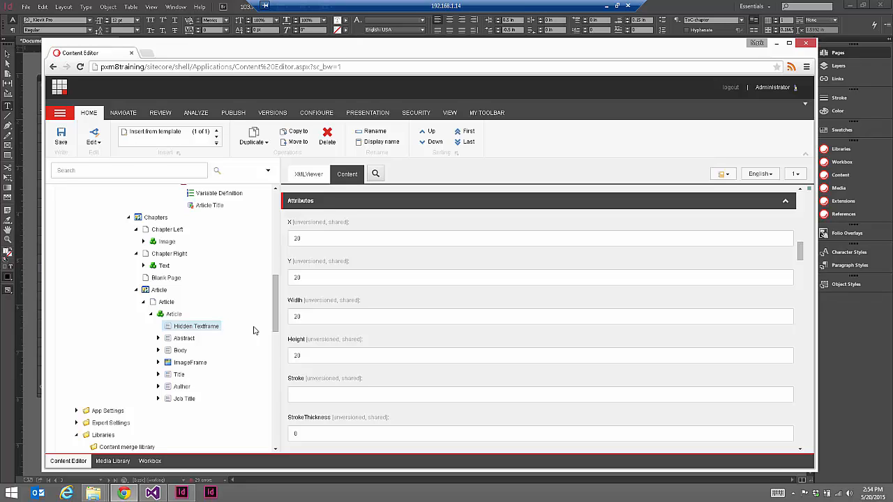
# Step: Insert an item named ParagraphStyle under Hidden Textframe from the ParagraphStyle template in Custom PXM Rendering Templates
pyautogui.click(153, 132)
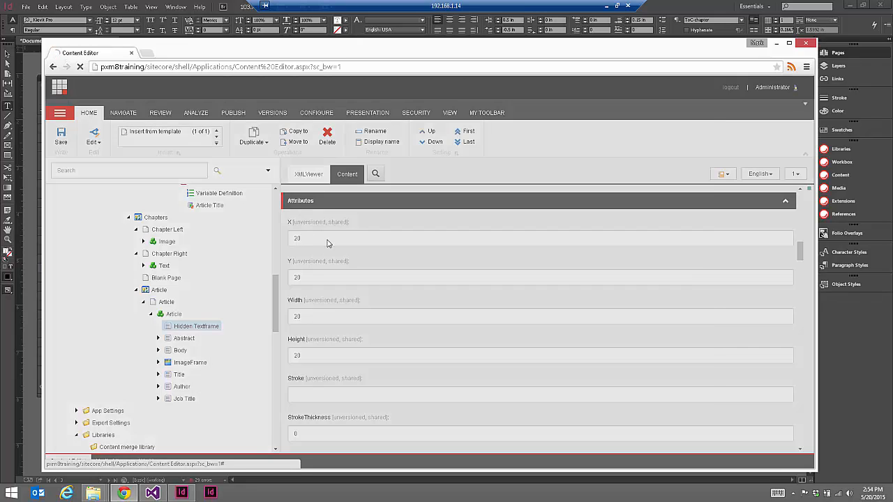
pyautogui.click(191, 325)
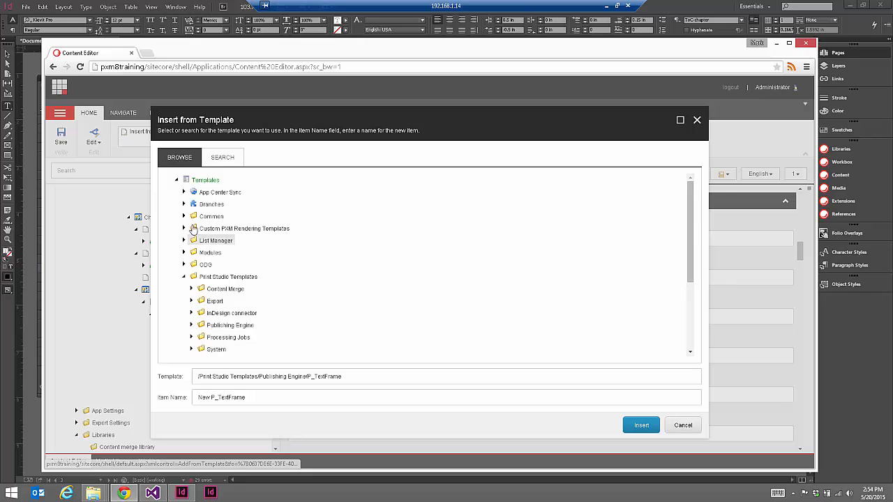
pyautogui.click(184, 228)
pyautogui.click(226, 301)
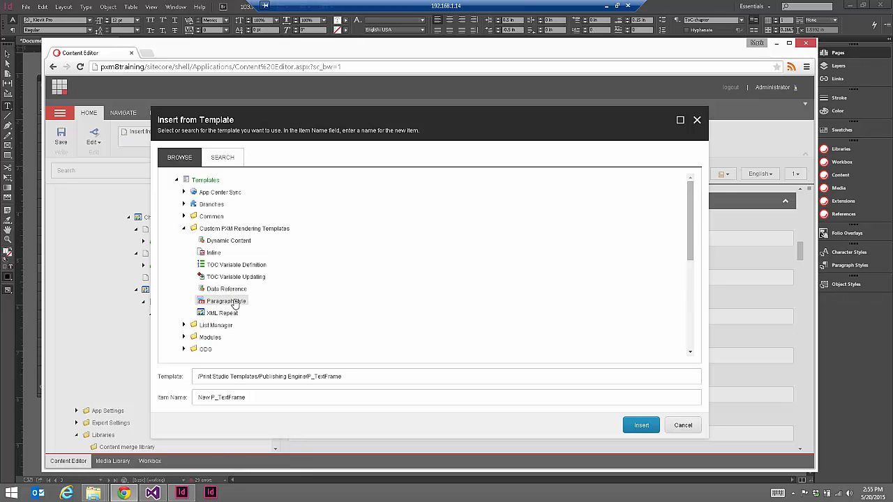
pyautogui.doubleClick(204, 397)
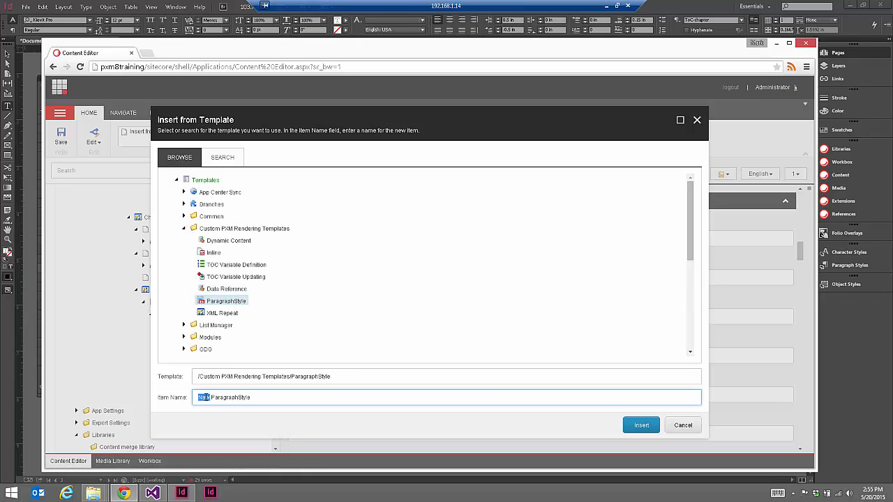
pyautogui.press('BackSpace')
pyautogui.click(641, 425)
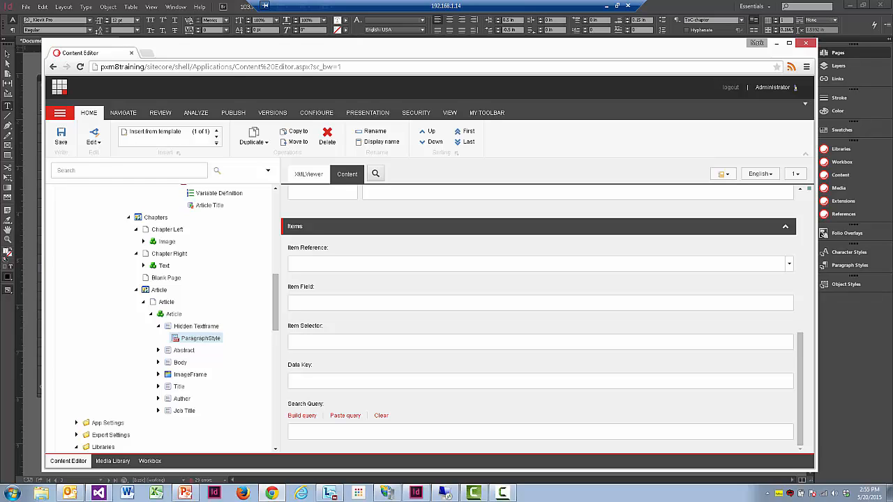
# Step: Insert an item named TOC Variable Updating under the ParagraphStyle item from the TOC Variable Updating template
pyautogui.click(166, 133)
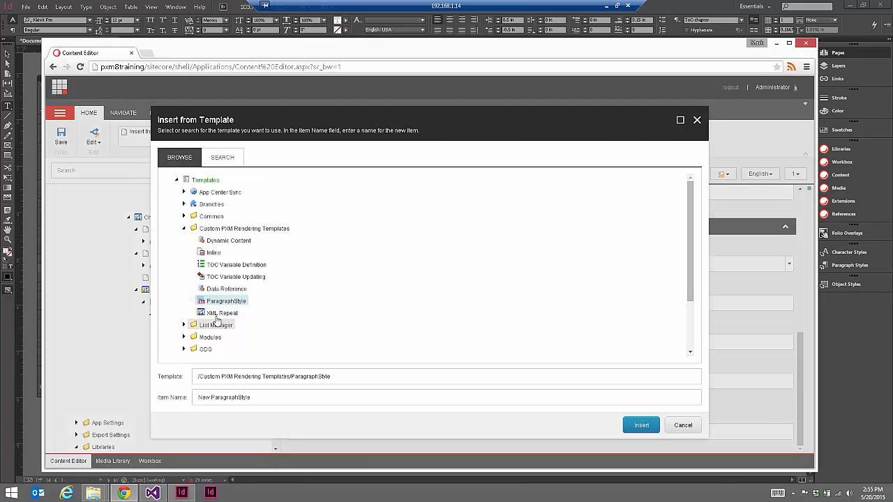
pyautogui.click(237, 277)
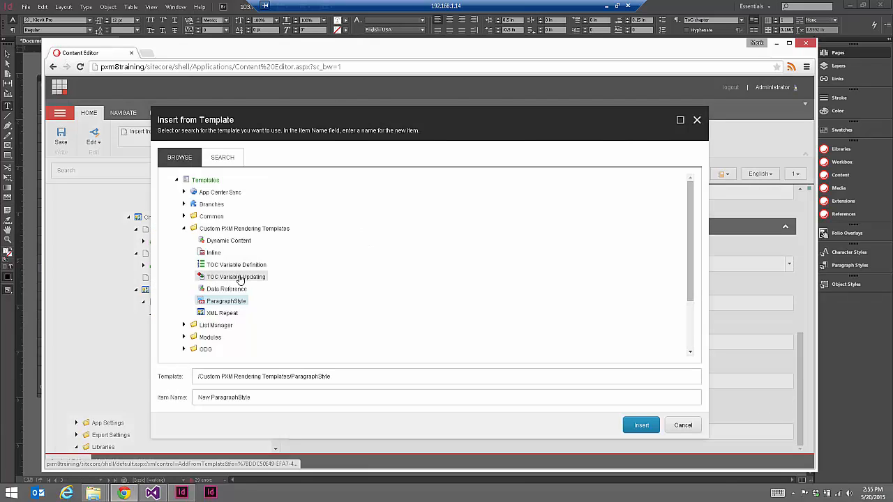
pyautogui.doubleClick(204, 397)
pyautogui.press('BackSpace')
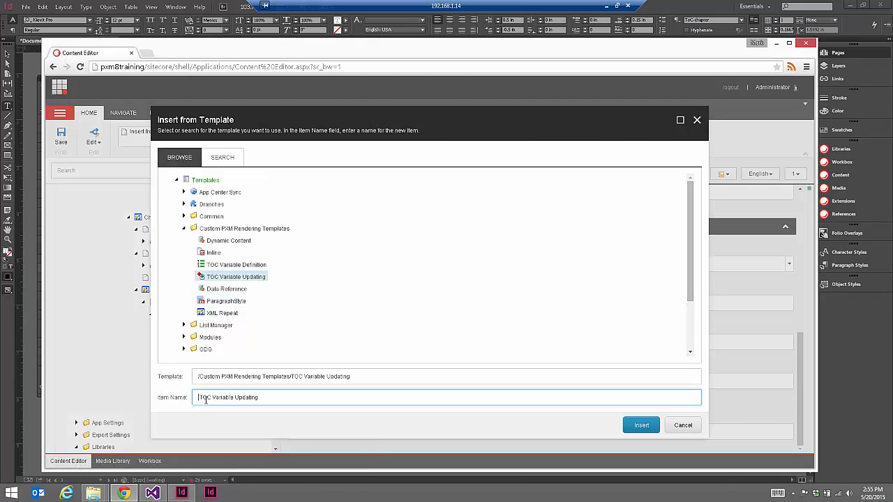
pyautogui.click(641, 424)
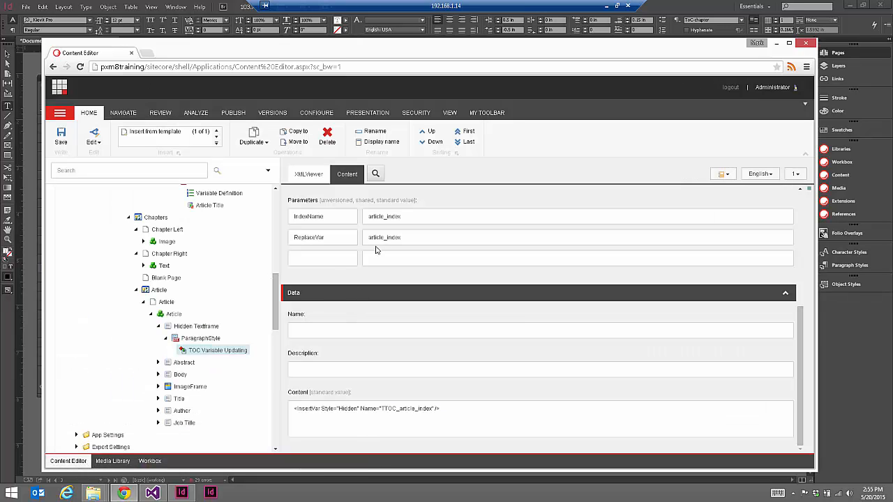
# Step: Review TOC Variable Updating's InsertVar content and its IndexName and ReplaceVar parameter values
pyautogui.click(357, 408)
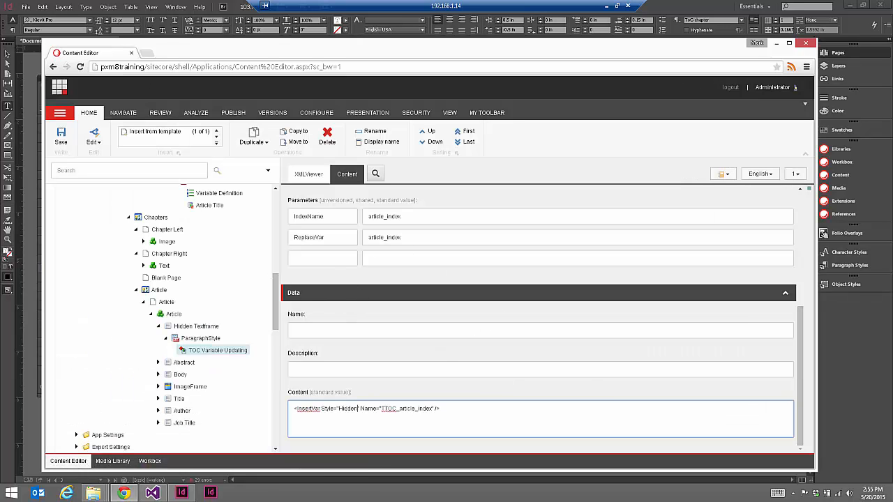
pyautogui.click(458, 407)
pyautogui.moveTo(458, 407); pyautogui.dragTo(237, 405)
pyautogui.click(454, 405)
pyautogui.doubleClick(377, 217)
pyautogui.doubleClick(381, 237)
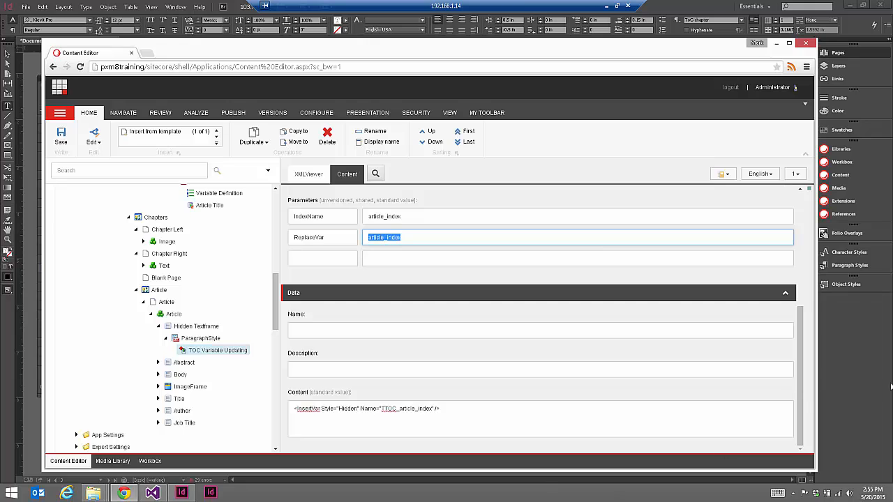
pyautogui.moveTo(801, 398); pyautogui.dragTo(817, 380)
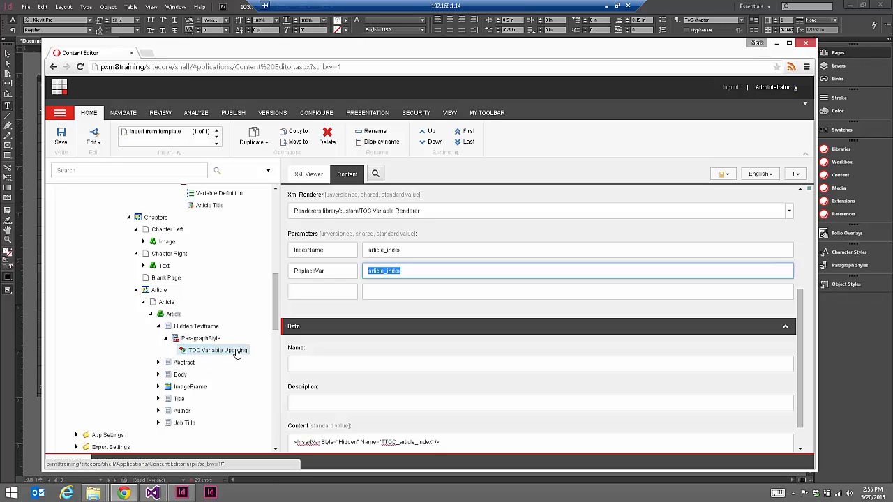
# Step: Render the XML of the Article repeater under Chapters with Render deep enabled
pyautogui.click(143, 291)
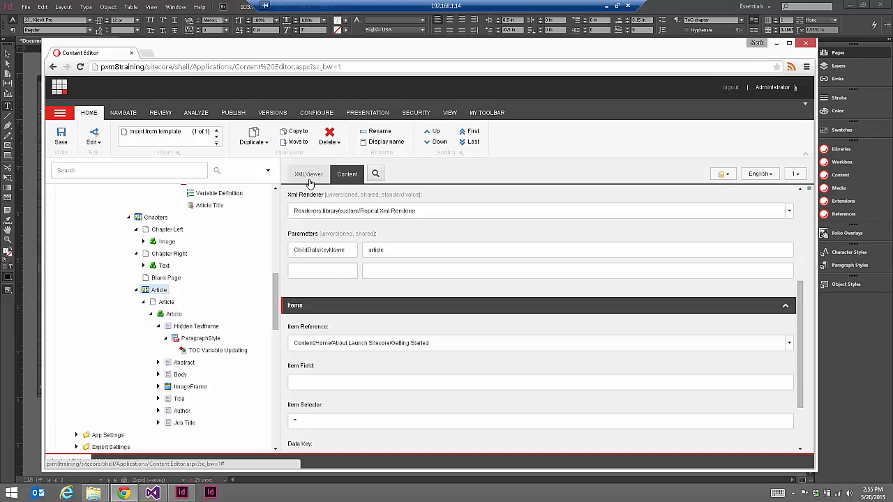
pyautogui.click(309, 176)
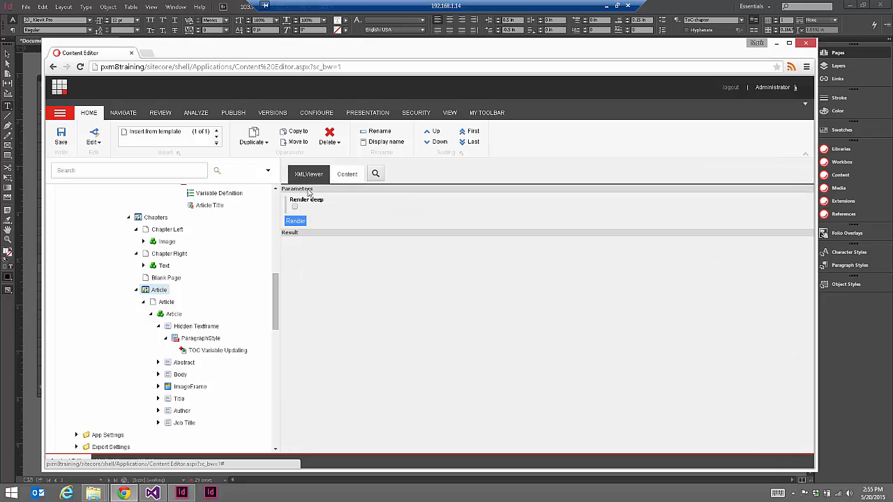
pyautogui.click(300, 224)
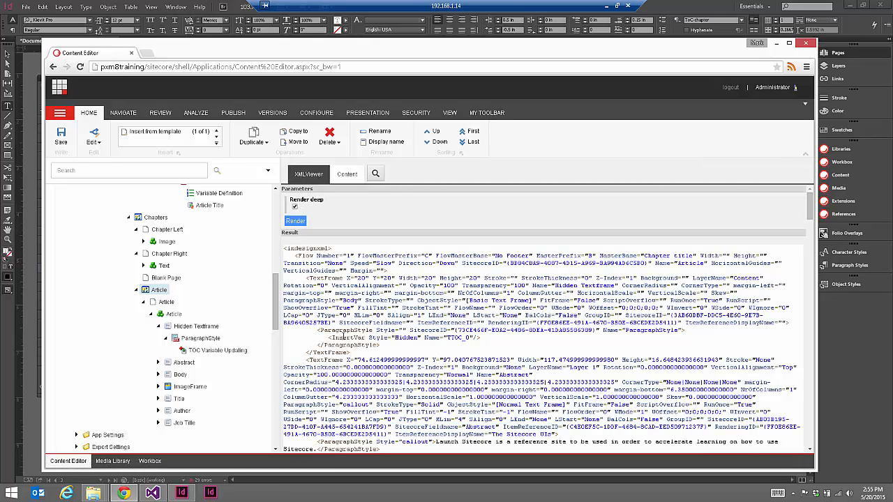
# Step: Examine the hidden TextFrame, its ParagraphStyle and the nested InsertVar element in the rendered XML
pyautogui.moveTo(330, 337); pyautogui.dragTo(499, 338)
pyautogui.click(353, 337)
pyautogui.doubleClick(331, 329)
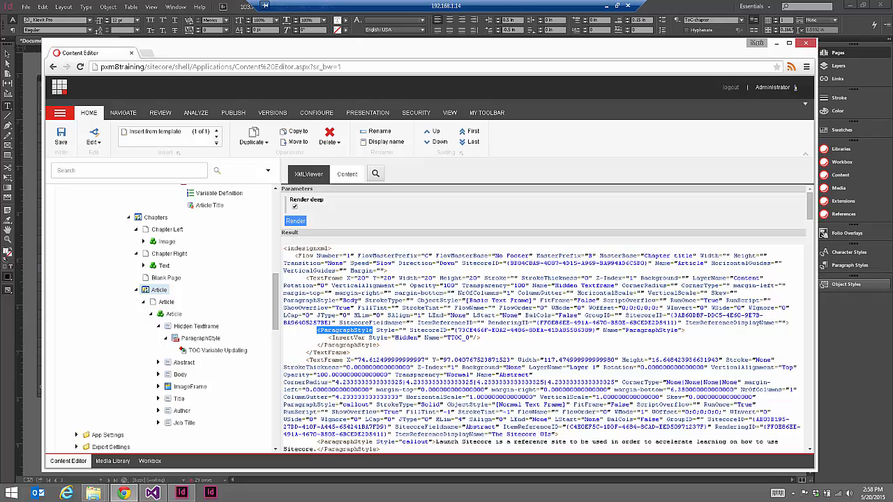
pyautogui.click(306, 278)
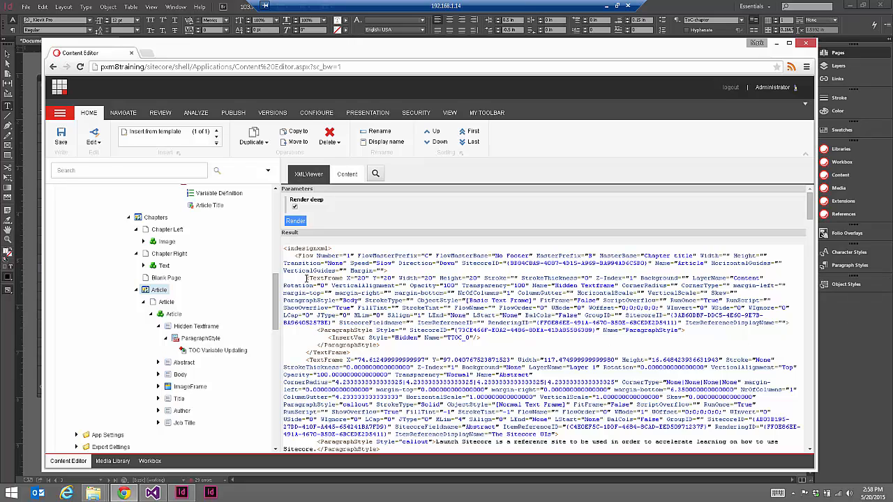
pyautogui.moveTo(305, 278); pyautogui.dragTo(481, 278)
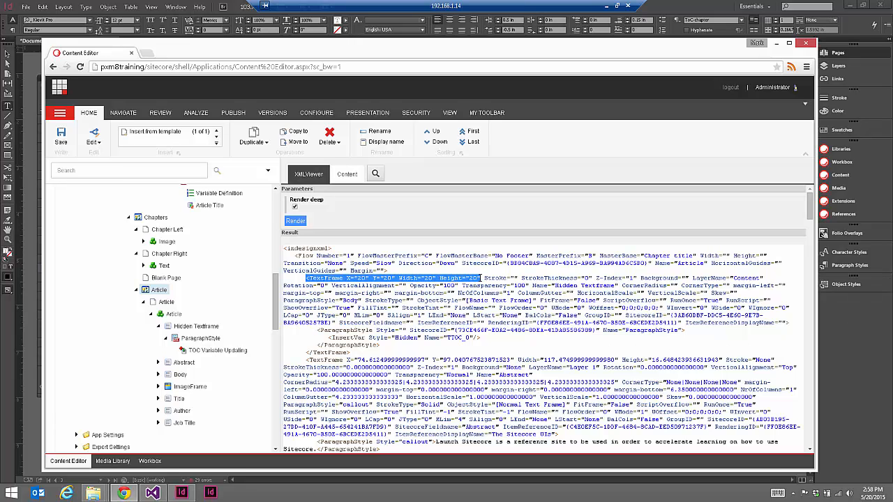
pyautogui.click(343, 333)
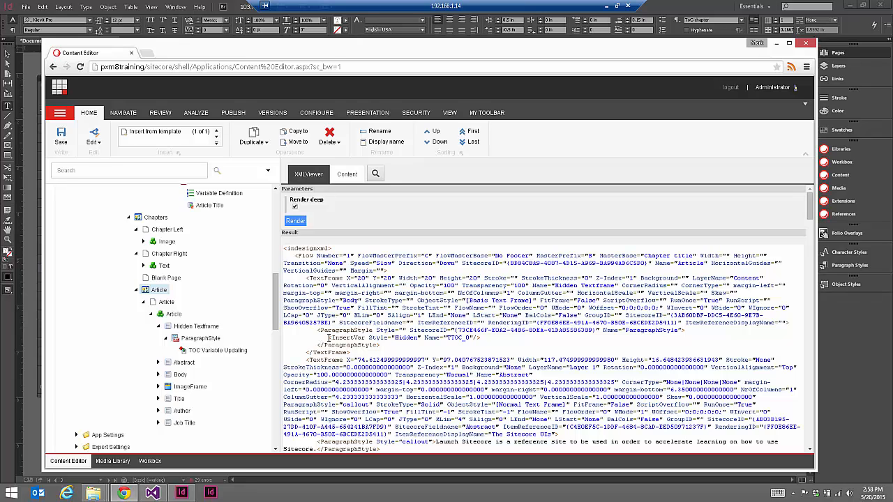
pyautogui.moveTo(328, 338); pyautogui.dragTo(480, 337)
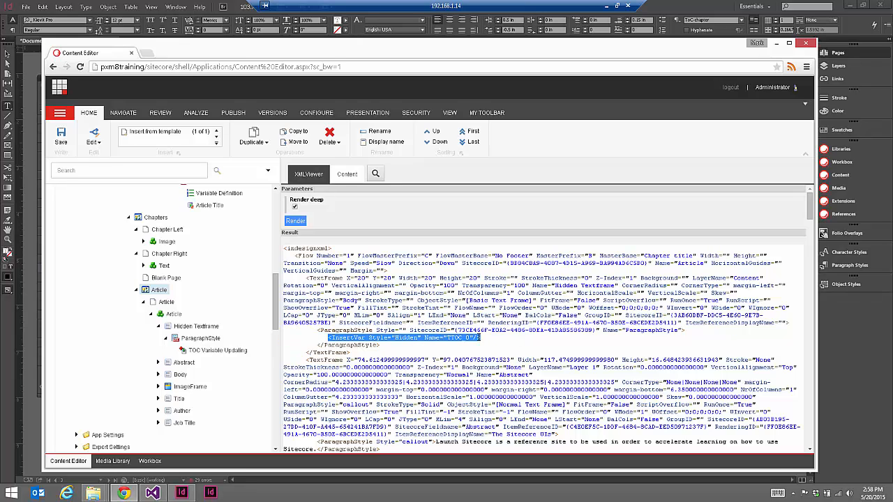
pyautogui.click(372, 338)
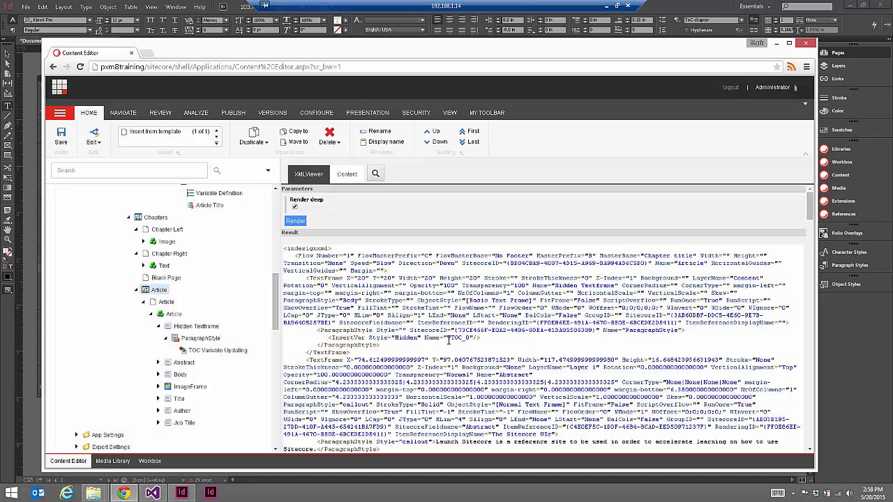
pyautogui.moveTo(448, 338)
pyautogui.mouseDown()
pyautogui.moveTo(467, 338)
pyautogui.moveTo(449, 339)
pyautogui.mouseUp()
pyautogui.click(517, 339)
pyautogui.moveTo(486, 338); pyautogui.dragTo(326, 338)
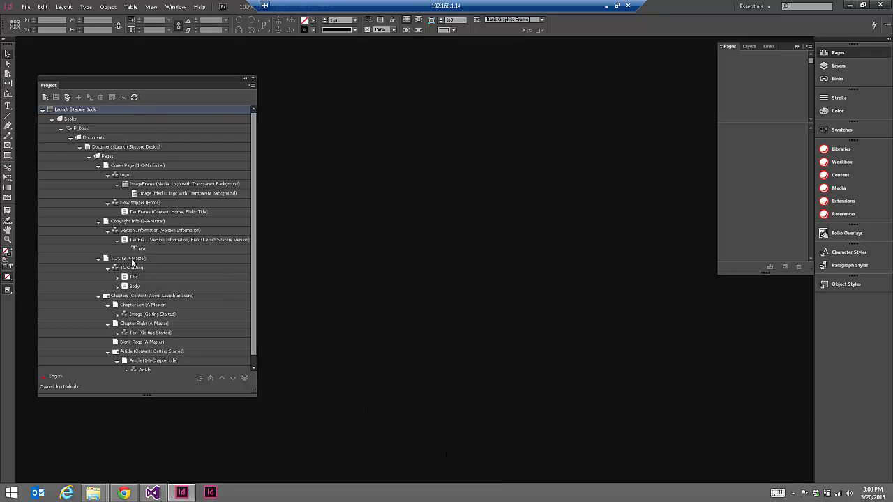
# Step: In InDesign, expand the TOC page's Body frame in the project tree down to the Article Listing level
pyautogui.click(116, 286)
pyautogui.click(127, 296)
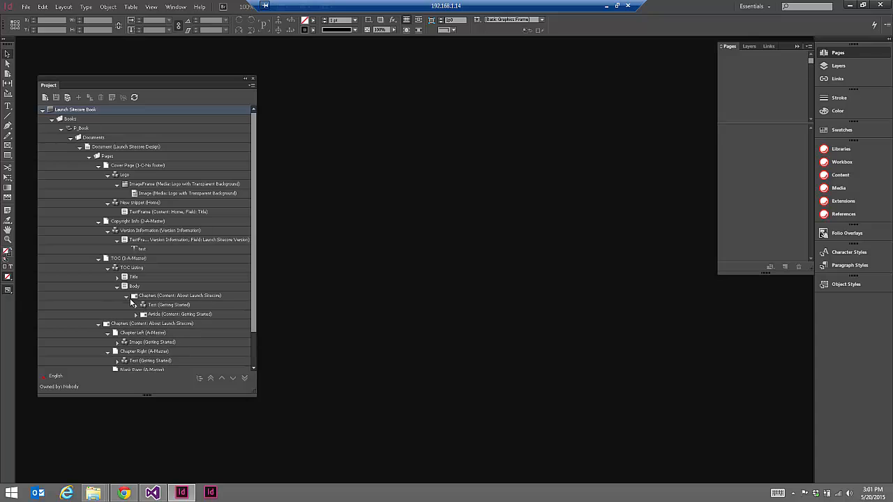
pyautogui.click(137, 315)
pyautogui.click(135, 304)
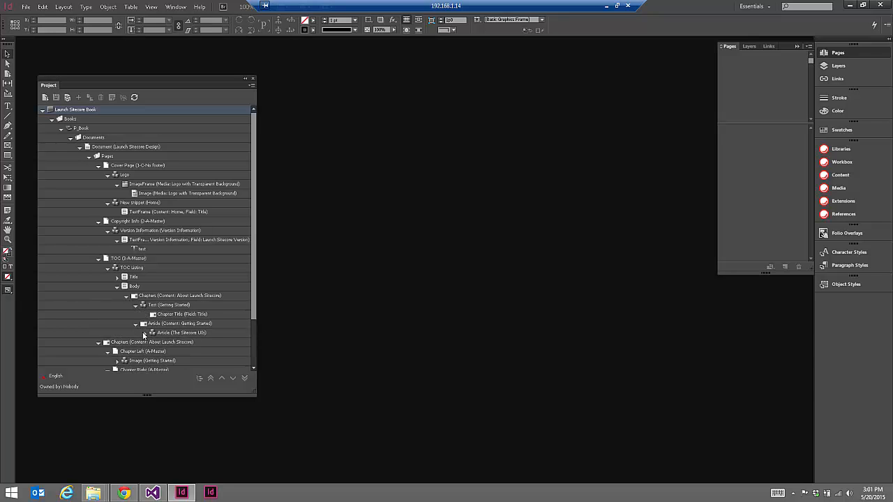
pyautogui.click(145, 333)
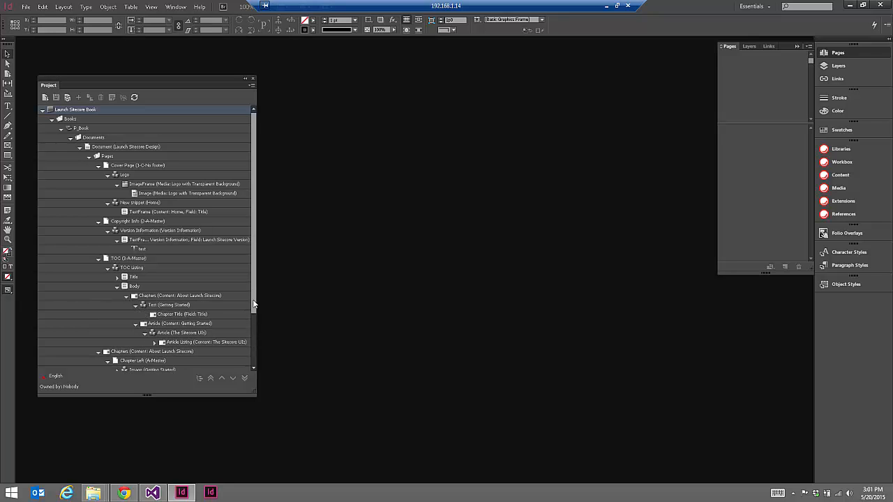
# Step: Load the Launch Sitecore Book project as a document and inspect the Table of Contents entries on spread 2-3
pyautogui.click(47, 98)
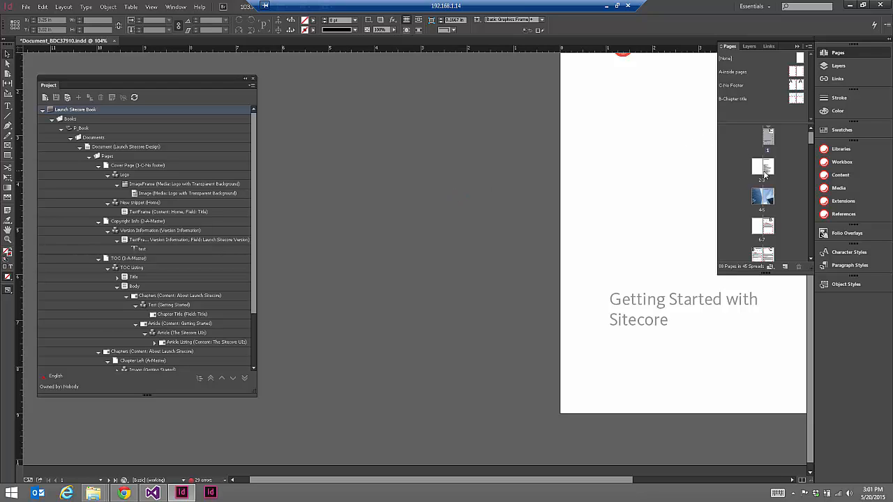
pyautogui.doubleClick(763, 169)
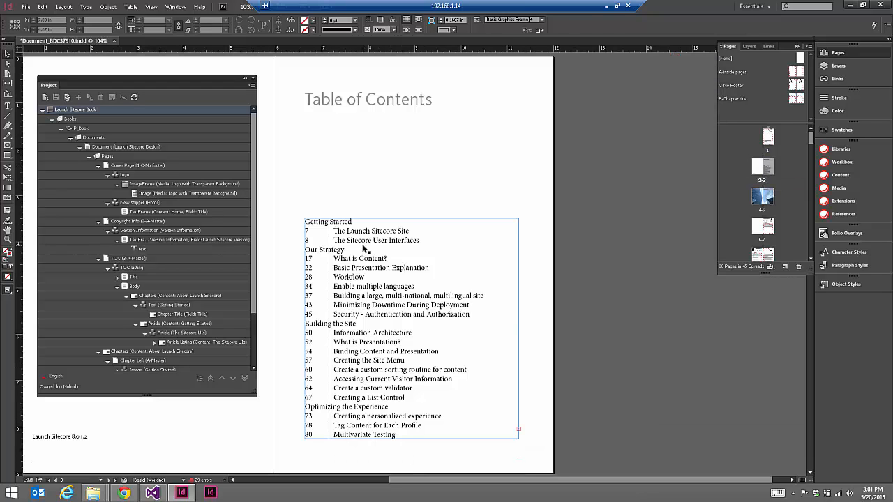
pyautogui.click(364, 248)
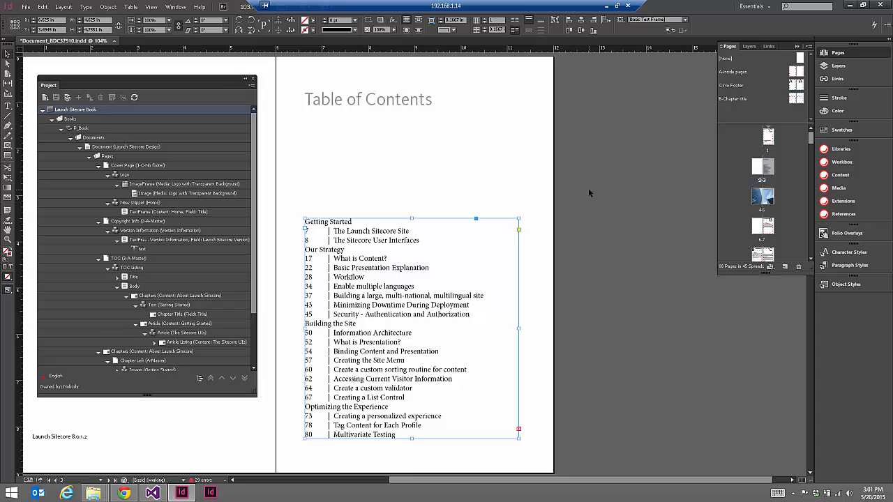
pyautogui.doubleClick(312, 231)
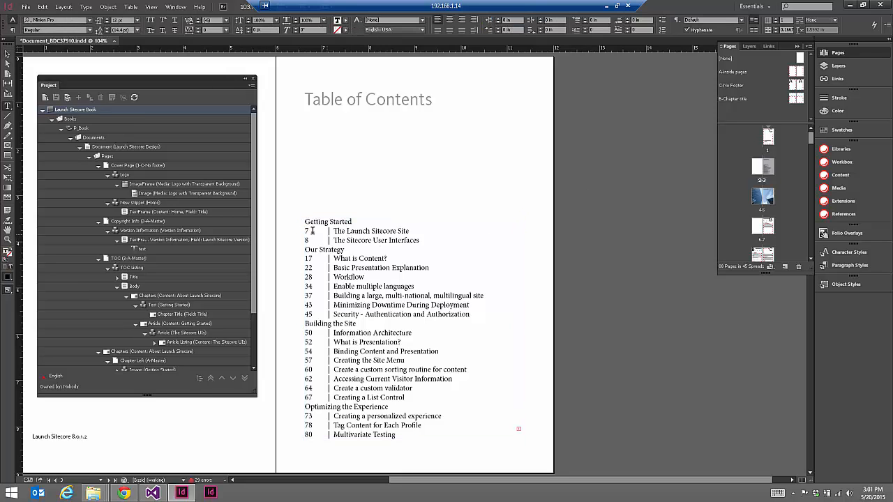
pyautogui.moveTo(312, 230); pyautogui.dragTo(305, 231)
# Step: Apply the callout paragraph style to the Getting Started heading in the table of contents
pyautogui.moveTo(353, 221); pyautogui.dragTo(305, 222)
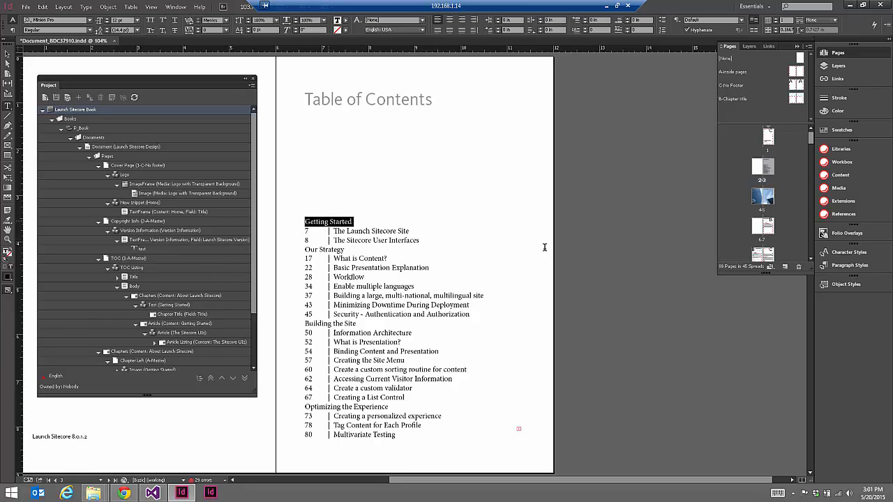
pyautogui.click(846, 266)
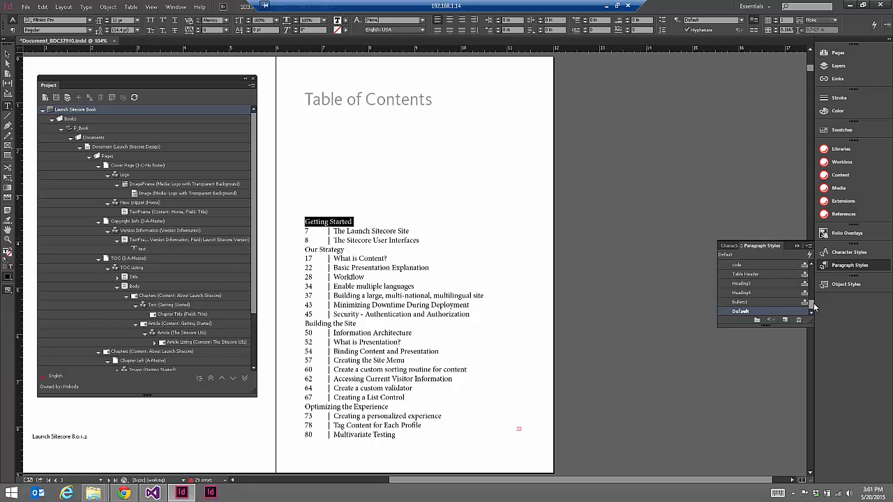
pyautogui.moveTo(814, 307); pyautogui.dragTo(810, 272)
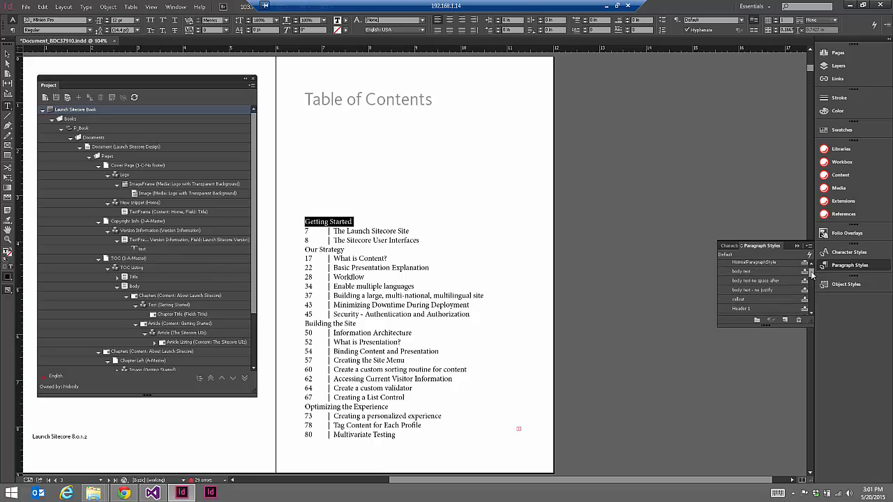
pyautogui.click(754, 300)
pyautogui.click(380, 239)
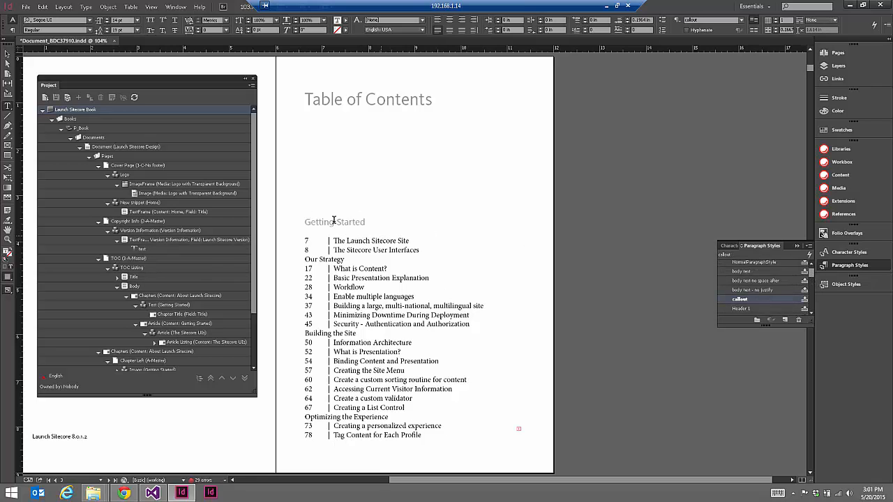
# Step: Apply the ToC-chapter paragraph style to the entry The Launch Sitecore Site
pyautogui.moveTo(304, 241); pyautogui.dragTo(416, 241)
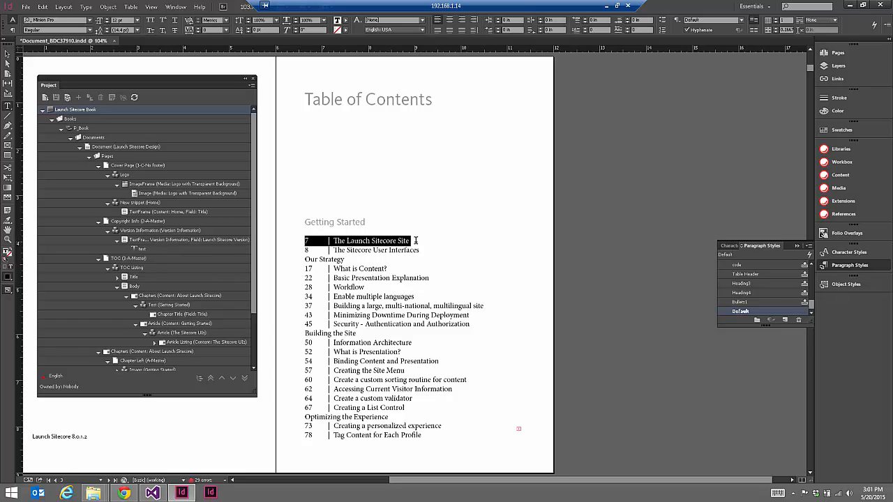
pyautogui.moveTo(812, 306); pyautogui.dragTo(809, 286)
pyautogui.click(746, 290)
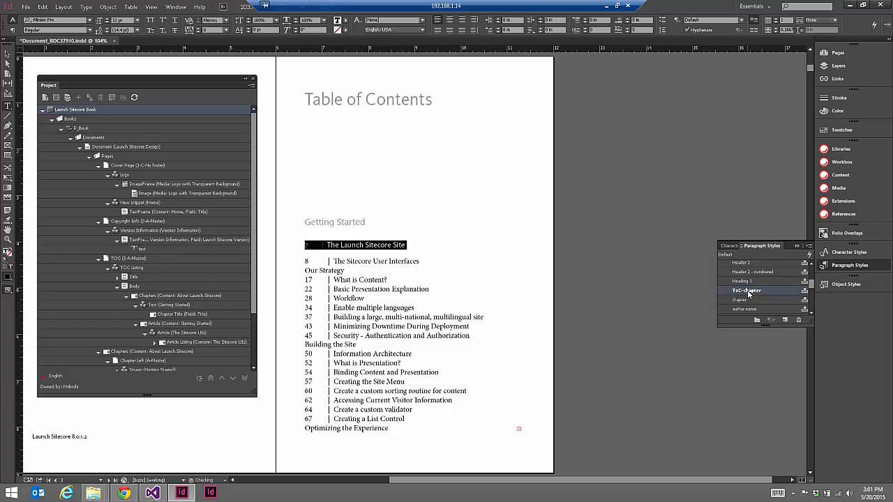
pyautogui.click(347, 249)
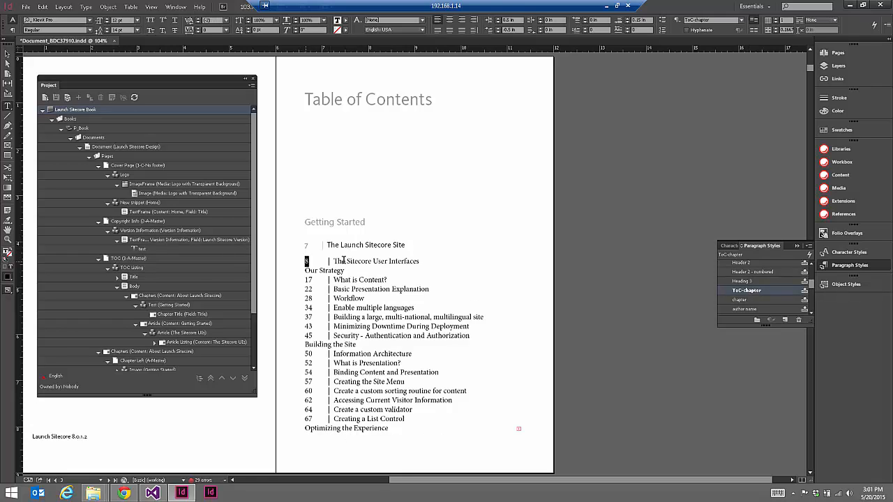
# Step: Apply the ToC-chapter paragraph style to the entry The Sitecore User Interfaces
pyautogui.moveTo(305, 261); pyautogui.dragTo(429, 260)
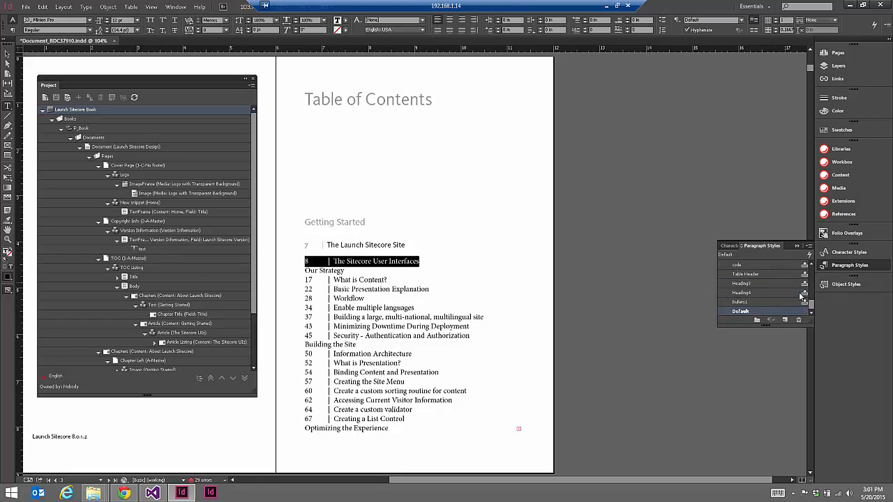
pyautogui.moveTo(811, 307); pyautogui.dragTo(812, 284)
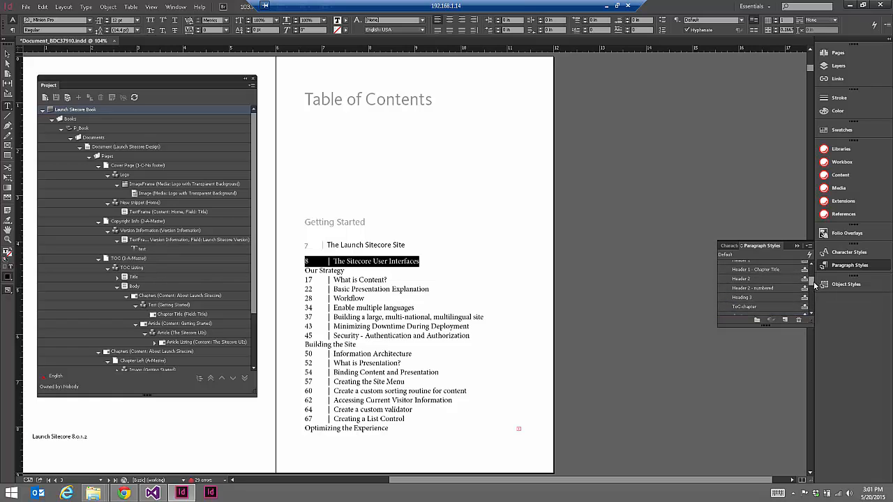
pyautogui.click(755, 310)
pyautogui.click(401, 289)
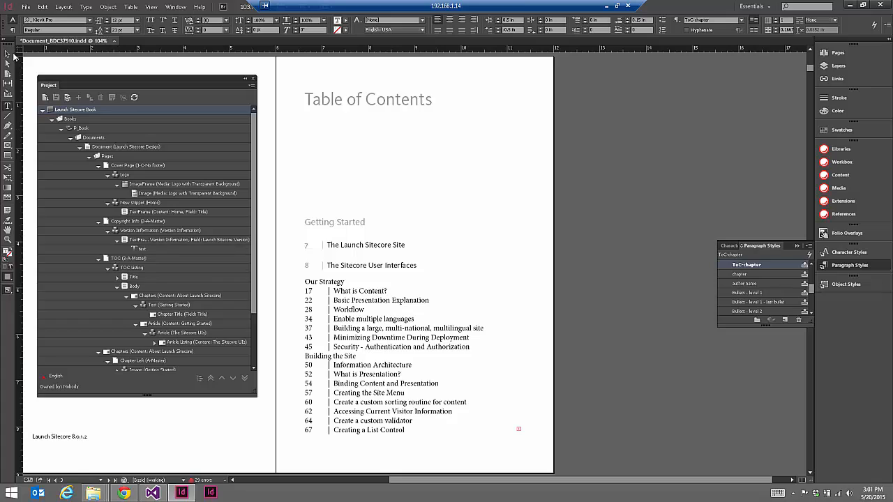
# Step: Open the document's text variable definitions and look through the TOC and TTOC variables
pyautogui.click(7, 54)
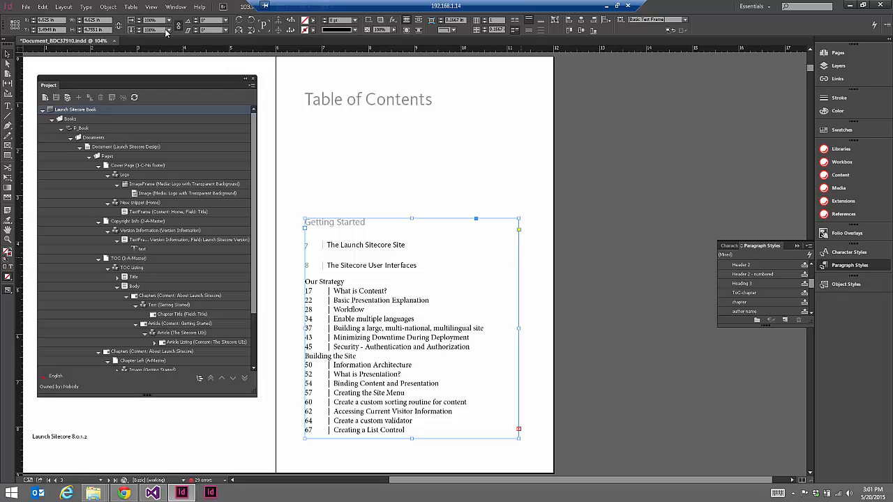
pyautogui.click(87, 6)
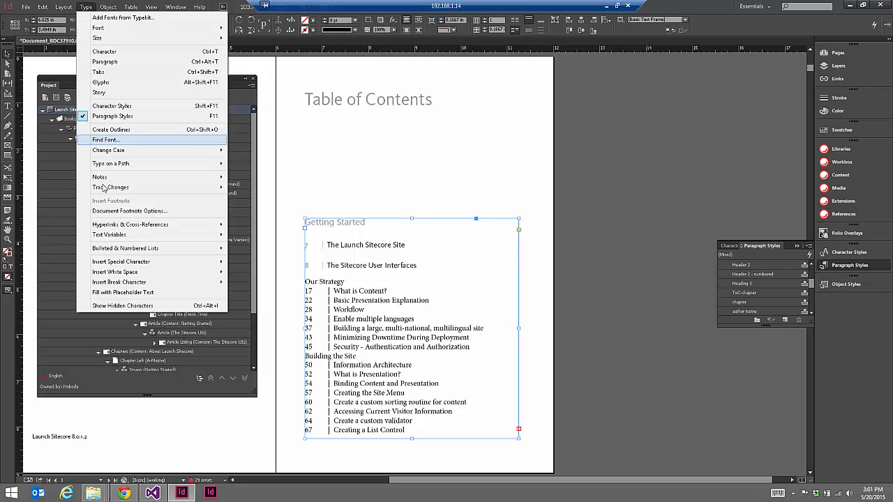
pyautogui.click(246, 235)
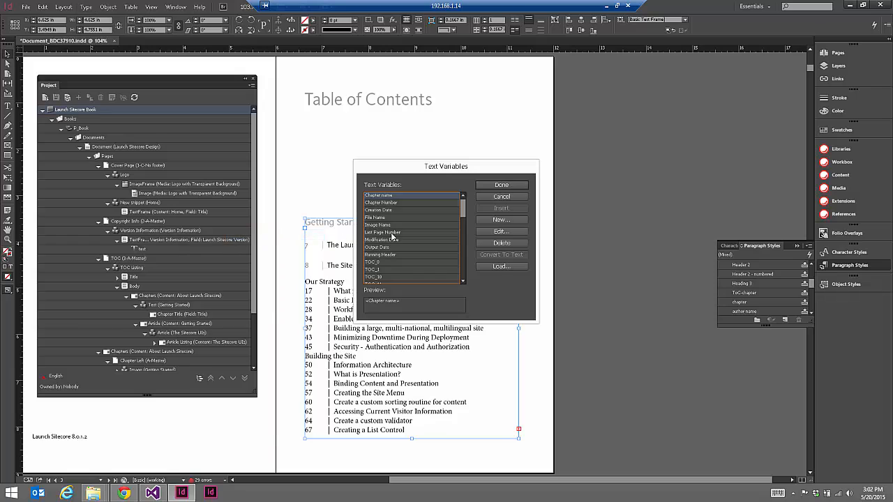
pyautogui.moveTo(462, 211); pyautogui.dragTo(410, 224)
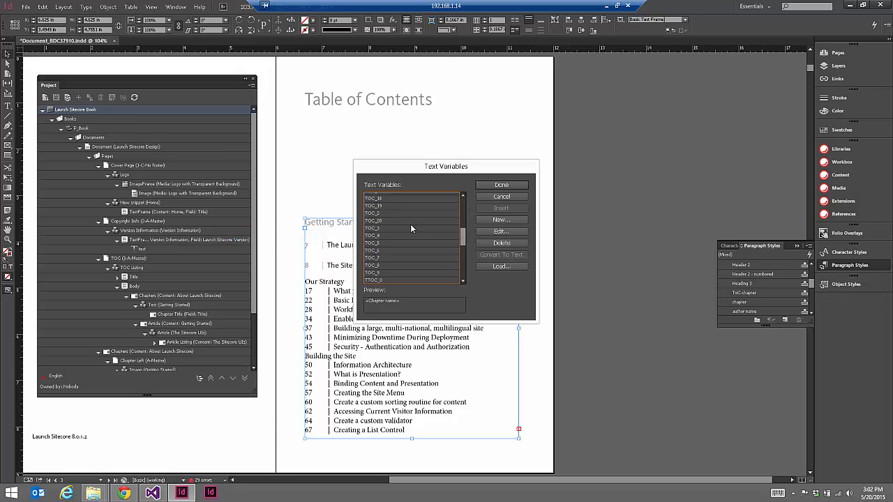
pyautogui.moveTo(466, 241); pyautogui.dragTo(457, 216)
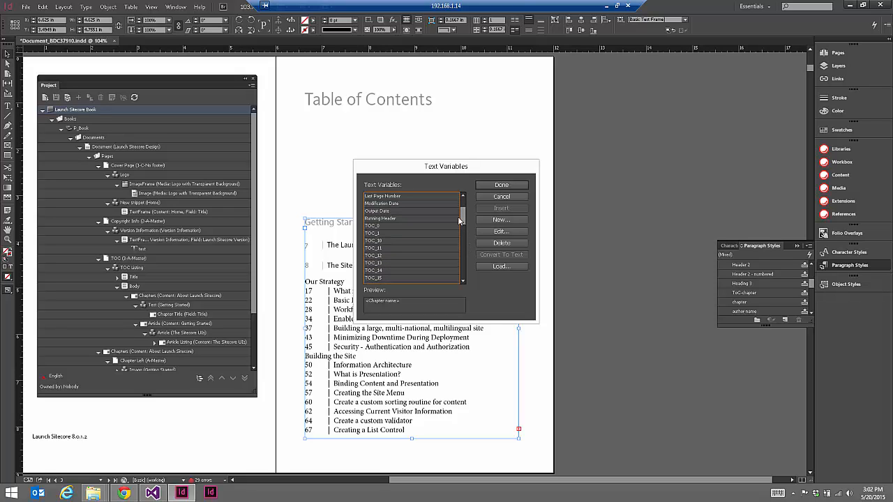
# Step: Examine the preview values of the TOC text variables, including TOC_0 and TOC_11 to TOC_15, and leave the definitions without changes
pyautogui.click(391, 225)
pyautogui.click(385, 233)
pyautogui.click(383, 240)
pyautogui.click(385, 249)
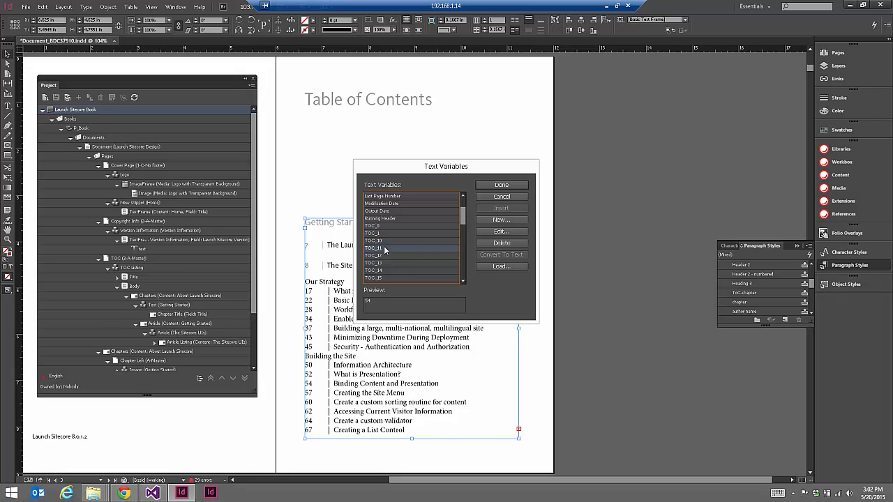
pyautogui.click(389, 256)
pyautogui.click(395, 263)
pyautogui.click(399, 277)
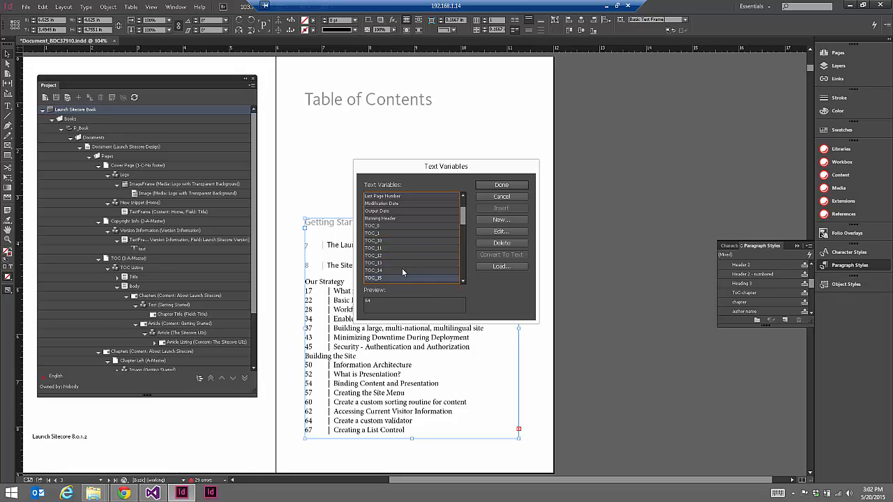
pyautogui.click(402, 264)
pyautogui.click(403, 270)
pyautogui.click(408, 226)
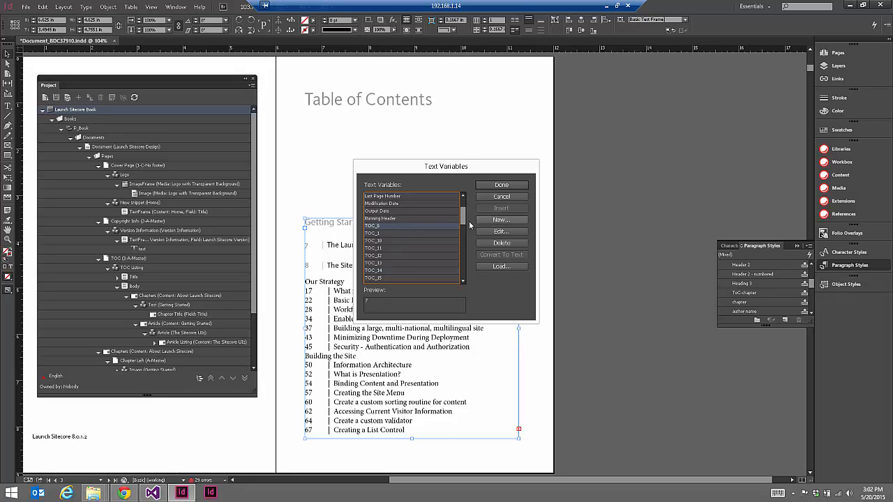
pyautogui.scroll(3, 462, 218)
pyautogui.click(501, 197)
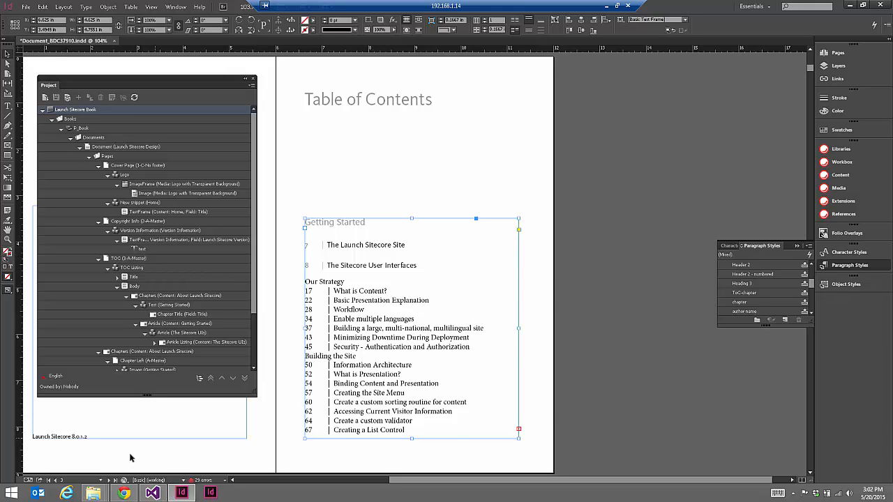
# Step: Switch to the Sitecore Content Editor and examine the Style choices of the Chapter Title item in the TOC body's chapter listing
pyautogui.click(124, 494)
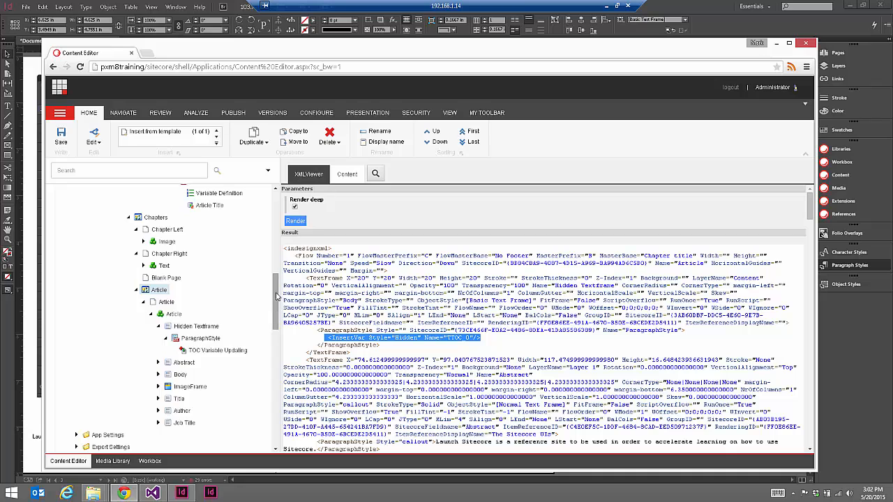
pyautogui.scroll(2, 275, 296)
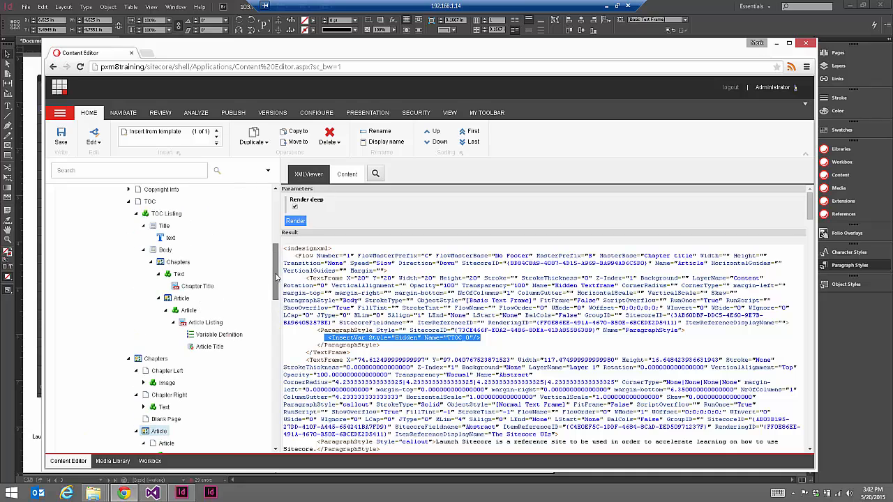
pyautogui.click(197, 286)
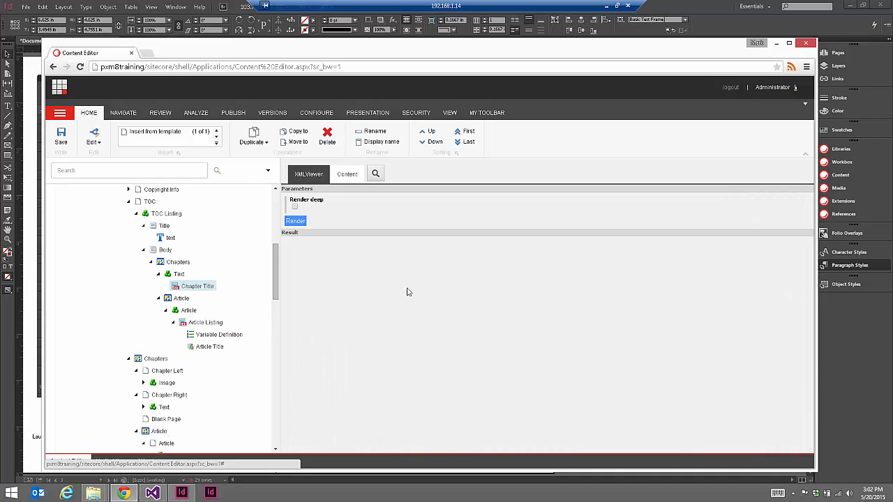
pyautogui.click(347, 175)
pyautogui.scroll(-2, 800, 250)
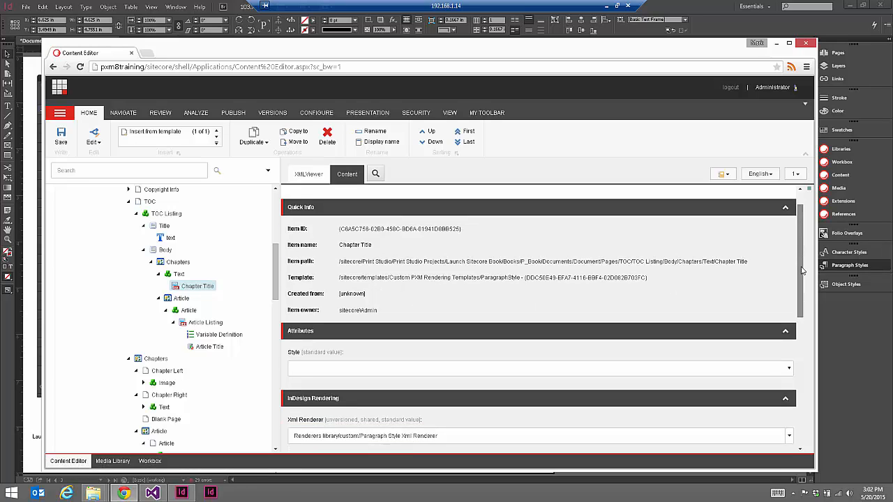
pyautogui.click(789, 302)
pyautogui.click(404, 313)
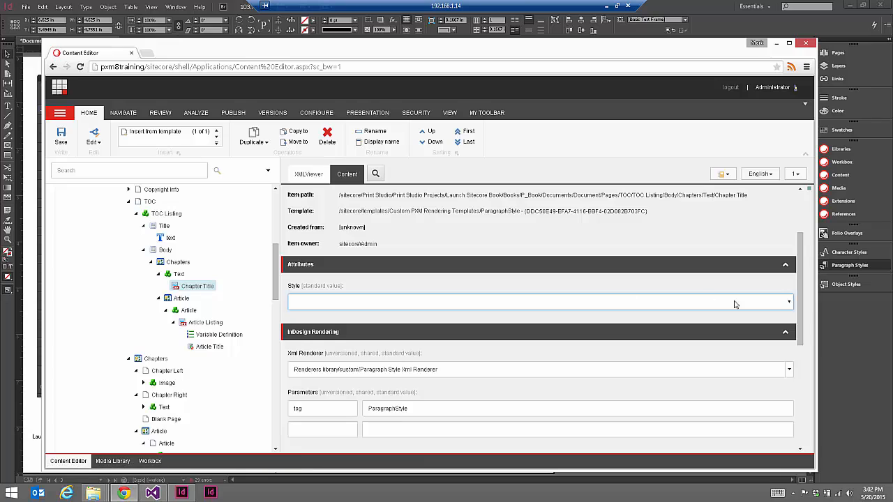
pyautogui.click(791, 306)
pyautogui.click(790, 308)
pyautogui.scroll(-2, 277, 312)
# Step: Open the ParagraphStyles folder among the InDesign connector module's styles in the content tree
pyautogui.moveTo(278, 312); pyautogui.dragTo(270, 378)
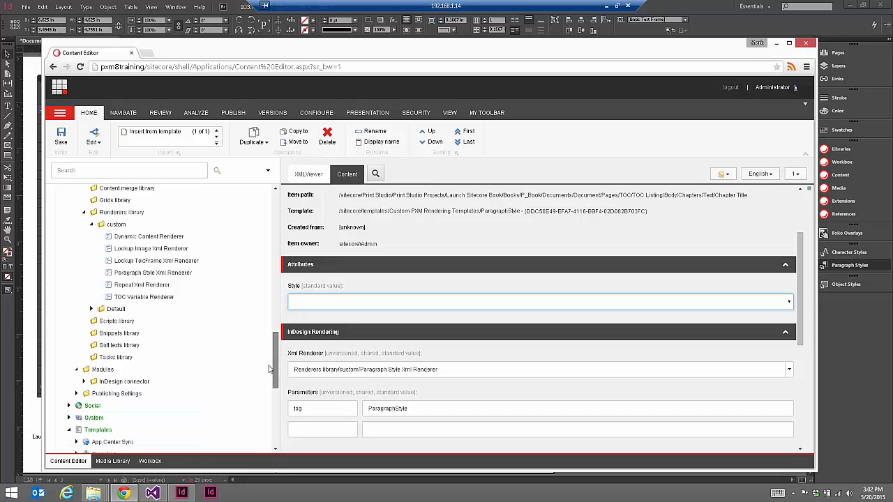
pyautogui.click(83, 380)
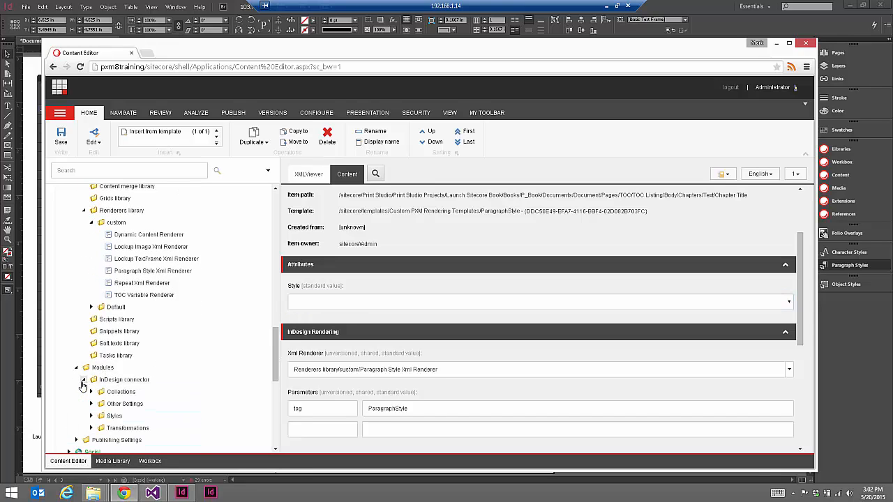
pyautogui.click(90, 416)
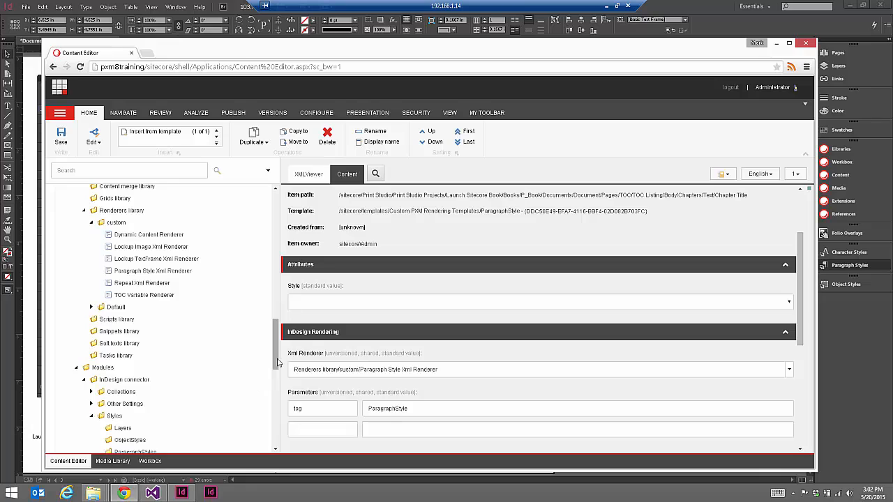
pyautogui.moveTo(278, 347); pyautogui.dragTo(278, 369)
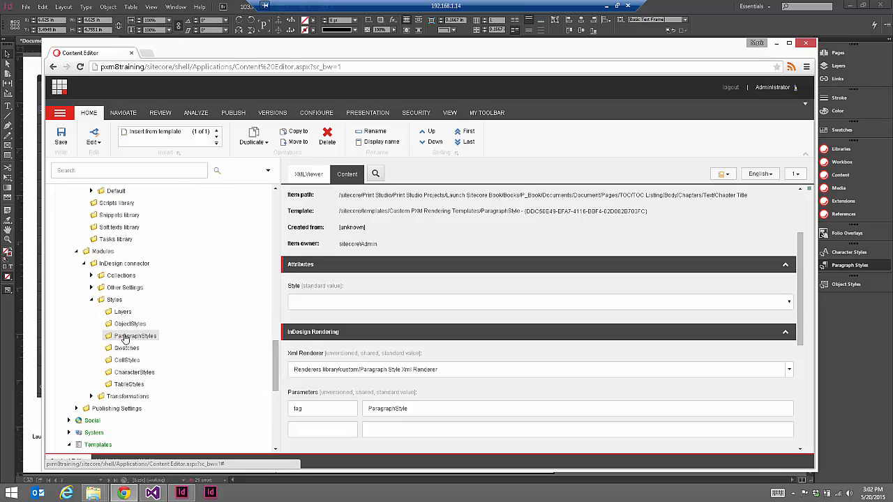
pyautogui.click(122, 336)
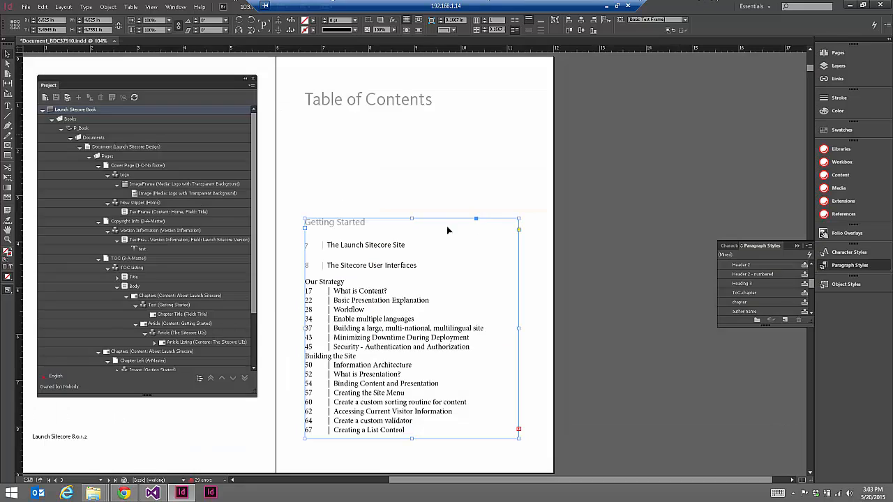
# Step: Check which paragraph style the Getting Started heading uses in InDesign and return to the Sitecore Content Editor
pyautogui.doubleClick(370, 223)
pyautogui.moveTo(365, 221); pyautogui.dragTo(304, 222)
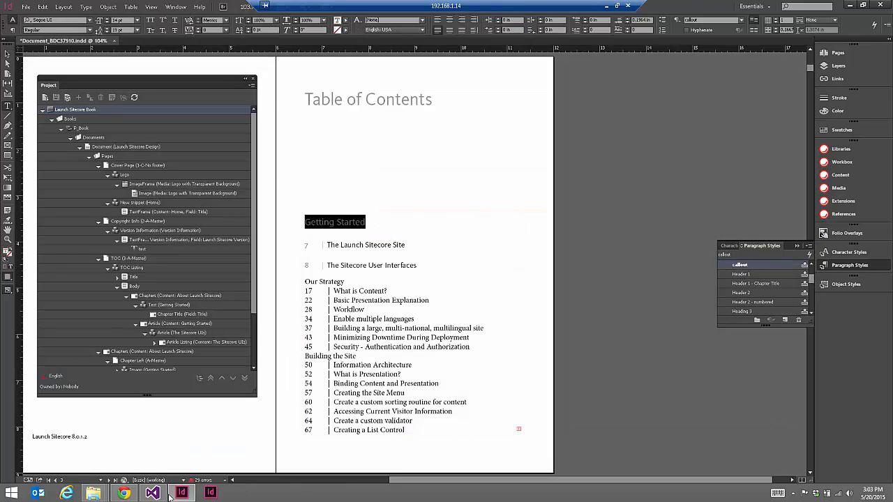
pyautogui.click(123, 494)
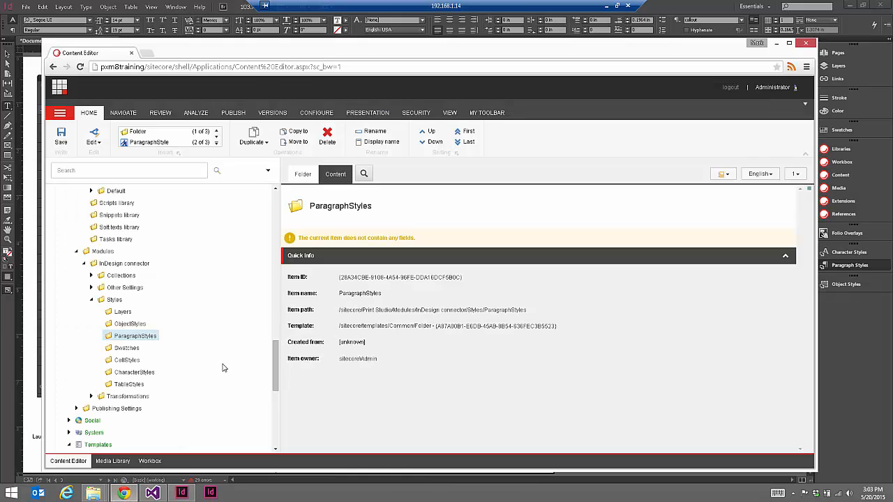
# Step: Create a ParagraphStyle item named callout in the ParagraphStyles folder and go to its FontFamily value
pyautogui.click(162, 143)
pyautogui.write('callout')
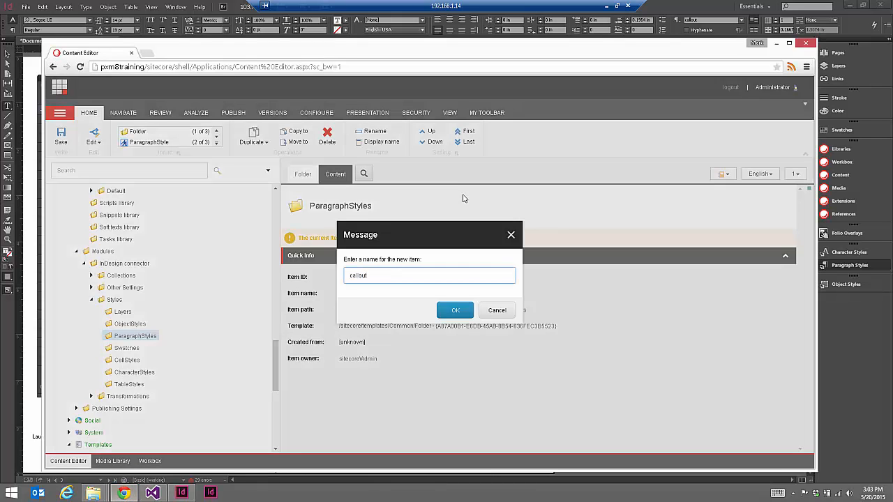
pyautogui.click(454, 311)
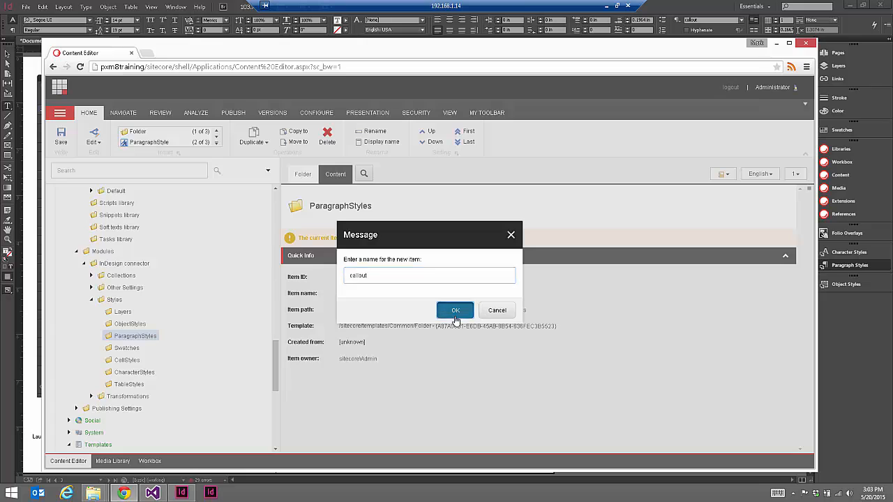
pyautogui.click(314, 402)
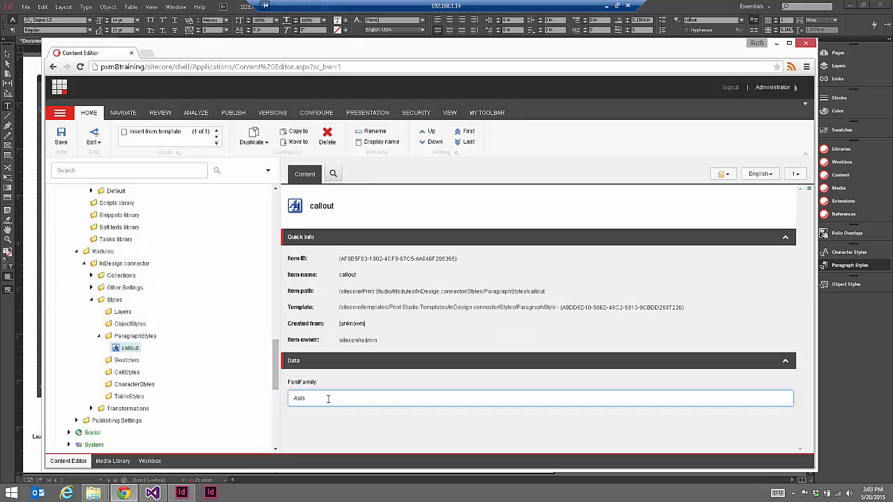
# Step: Set the Style of the TOC's Chapter Title item to callout and save the item
pyautogui.moveTo(277, 377); pyautogui.dragTo(277, 266)
pyautogui.click(206, 291)
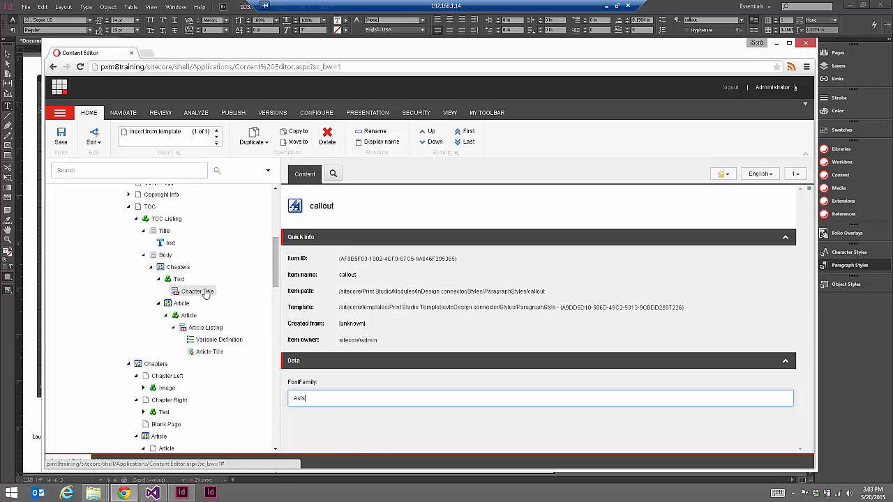
pyautogui.click(791, 402)
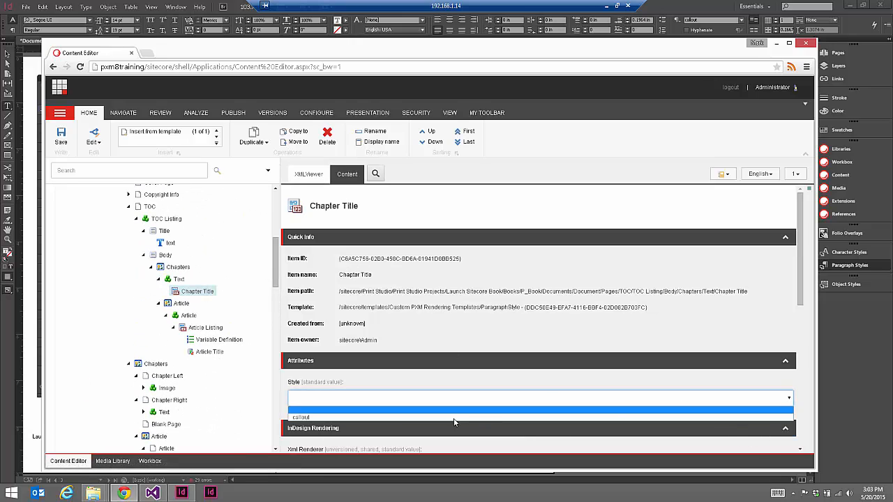
pyautogui.click(388, 417)
pyautogui.click(61, 136)
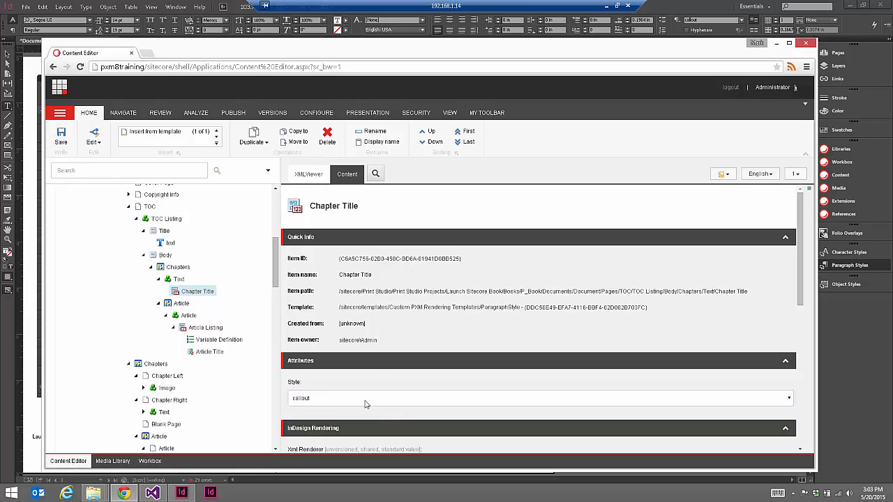
# Step: Return to InDesign, close the generated document without saving, and open it again from the Launch Sitecore Book project
pyautogui.click(683, 5)
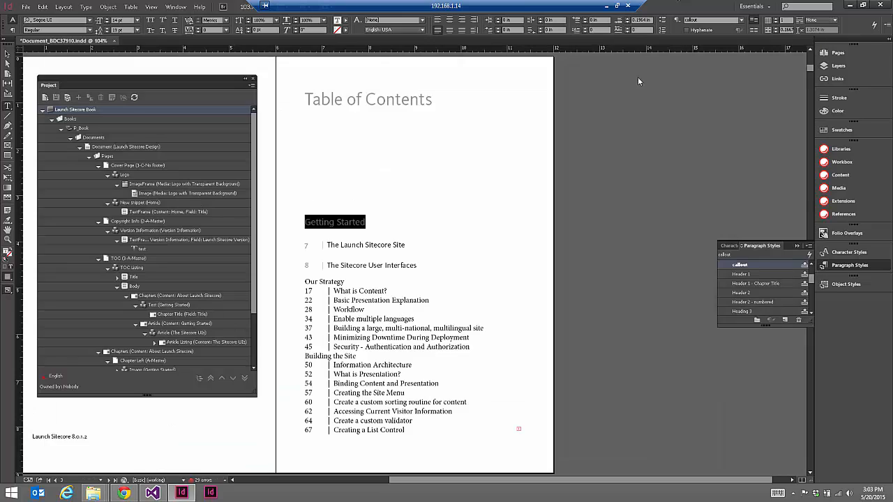
pyautogui.click(114, 41)
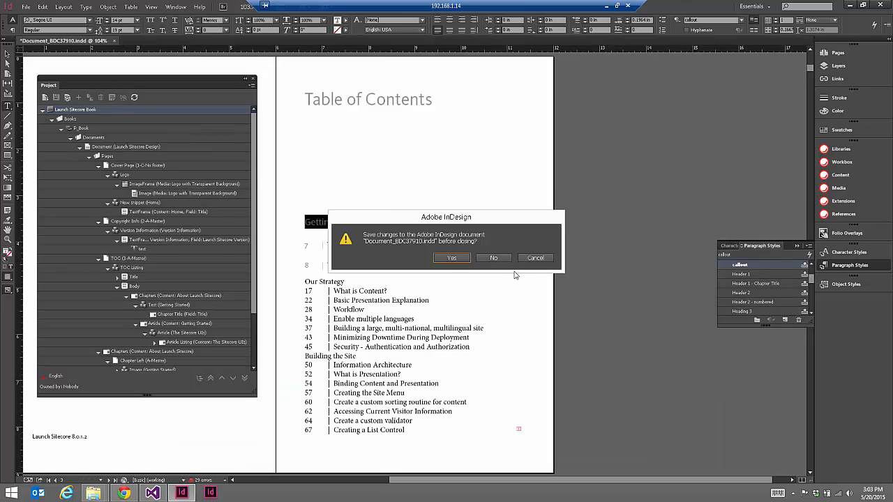
pyautogui.click(493, 258)
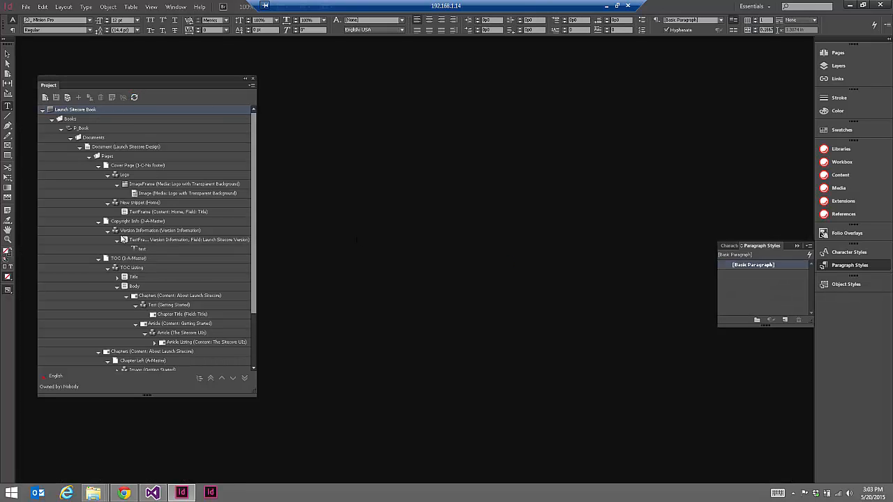
pyautogui.click(45, 98)
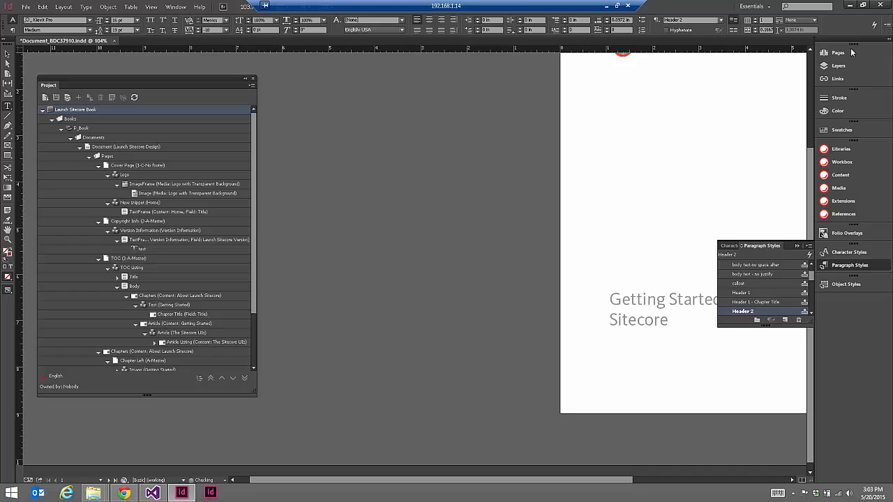
# Step: Go to the table of contents on page 3 and check the paragraph style of the Getting Started heading
pyautogui.click(851, 52)
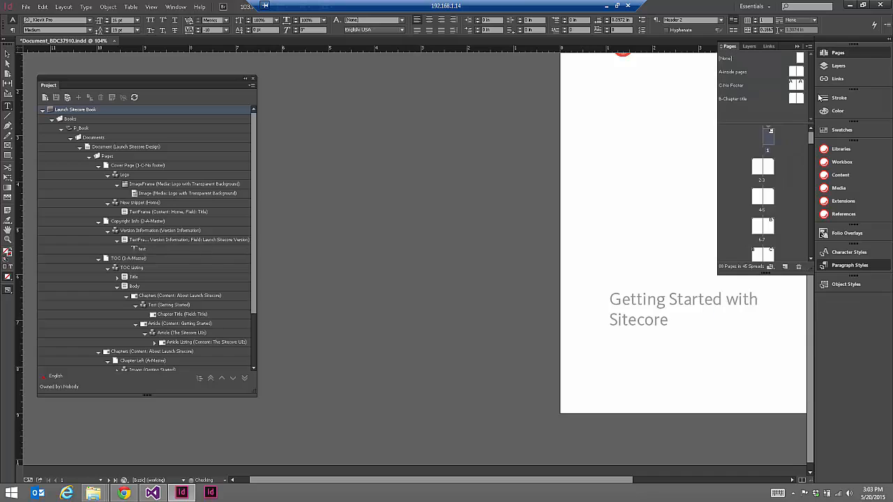
pyautogui.doubleClick(772, 167)
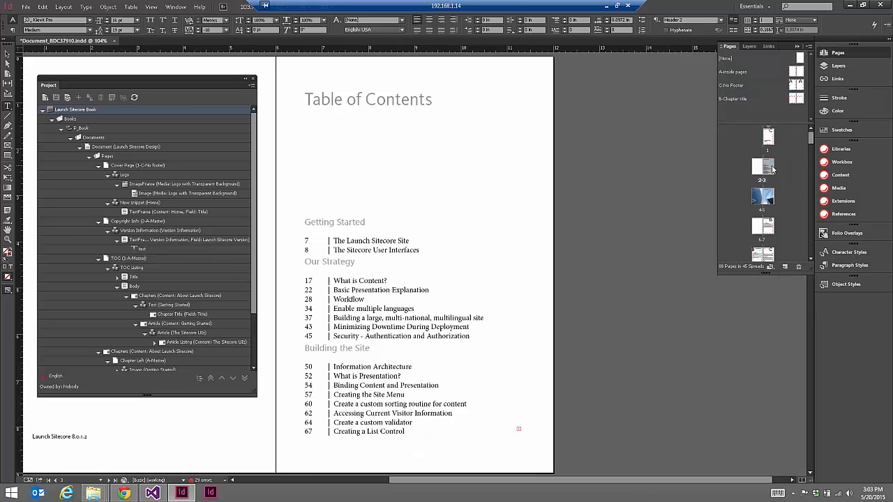
pyautogui.click(304, 221)
pyautogui.moveTo(304, 222); pyautogui.dragTo(366, 223)
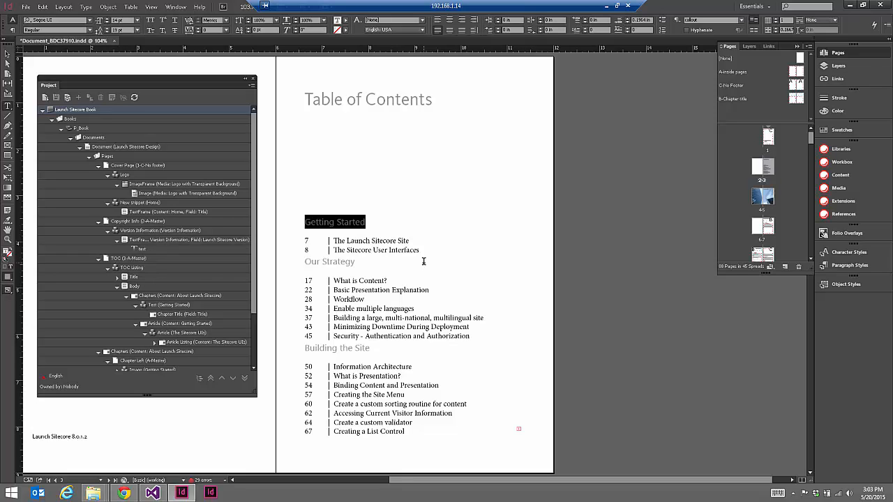
# Step: Check the paragraph style of the entry The Launch Sitecore Site and select the table of contents' body text frame
pyautogui.click(306, 240)
pyautogui.moveTo(305, 241); pyautogui.dragTo(415, 242)
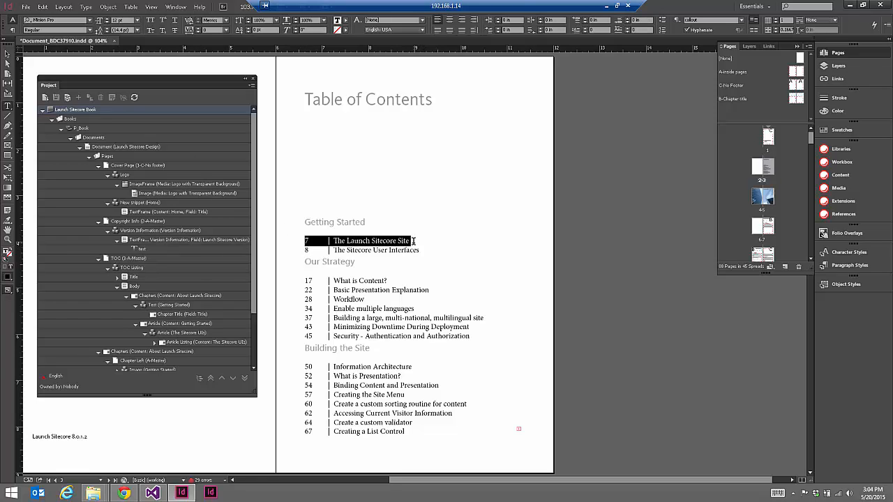
pyautogui.click(376, 254)
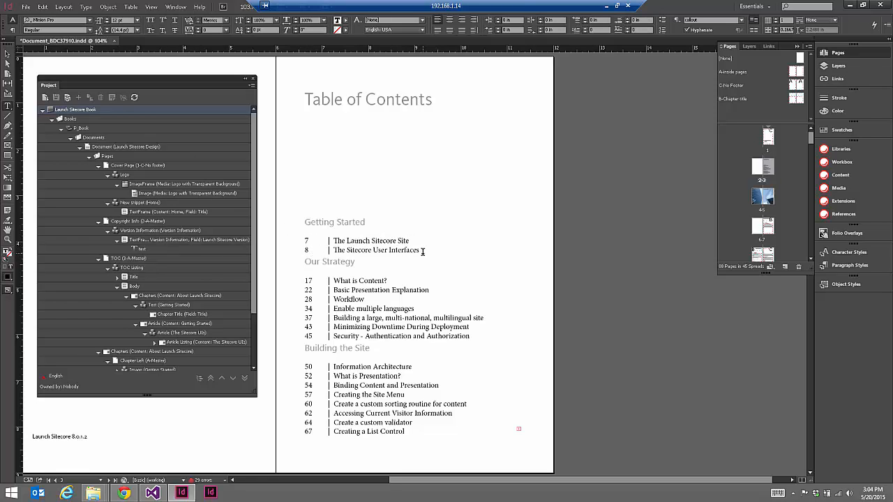
pyautogui.moveTo(410, 240); pyautogui.dragTo(303, 240)
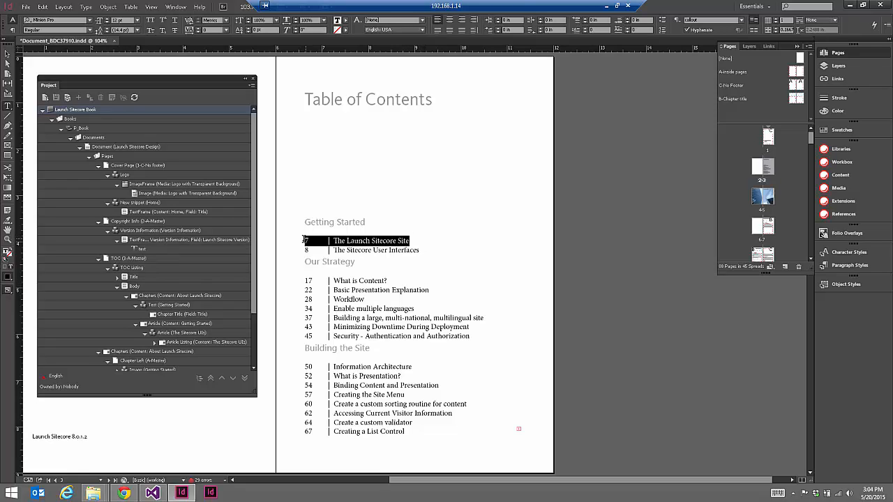
pyautogui.click(315, 241)
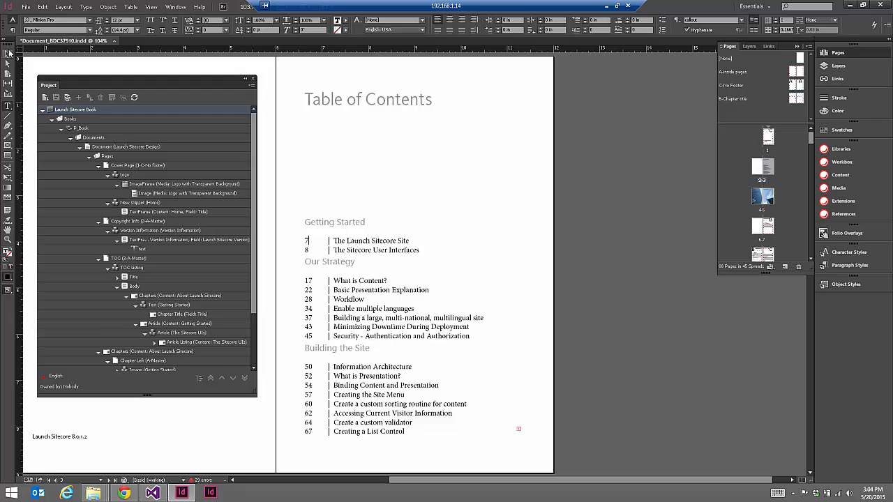
pyautogui.press('Escape')
pyautogui.click(535, 418)
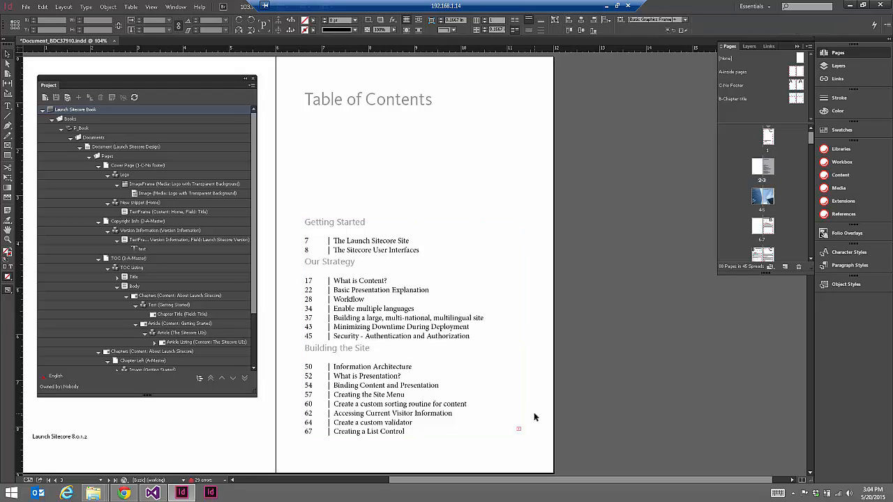
pyautogui.click(419, 361)
pyautogui.scroll(-1, 629, 280)
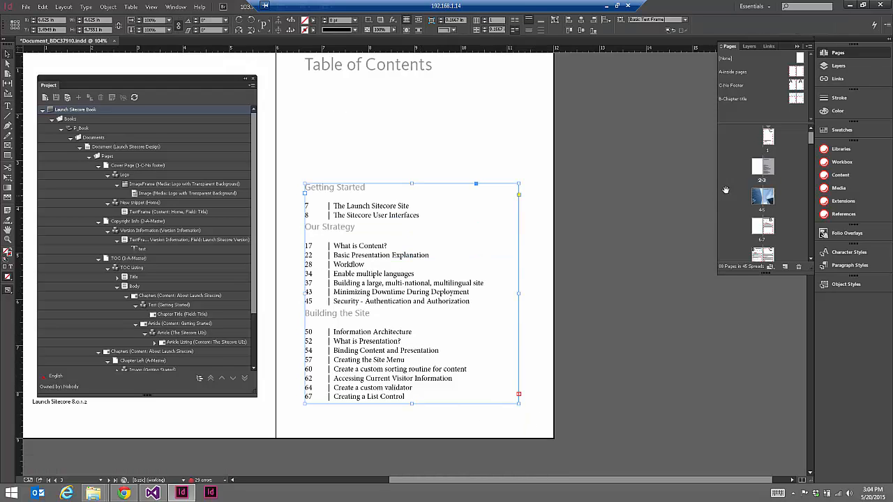